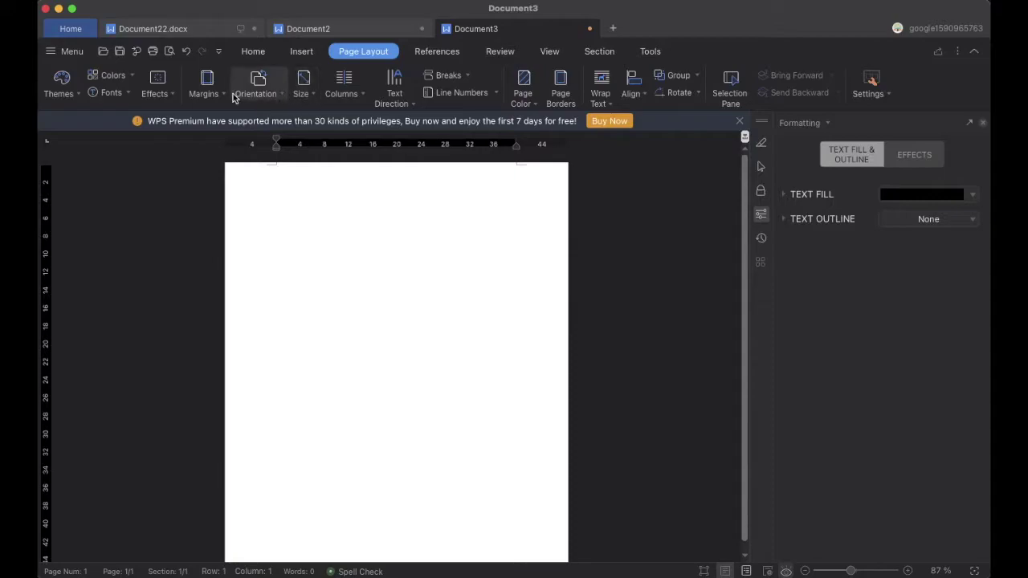
Set a custom paper size of 16 inches wide by 9 inches high
{"action": "left_click", "coordinate": [312, 94]}
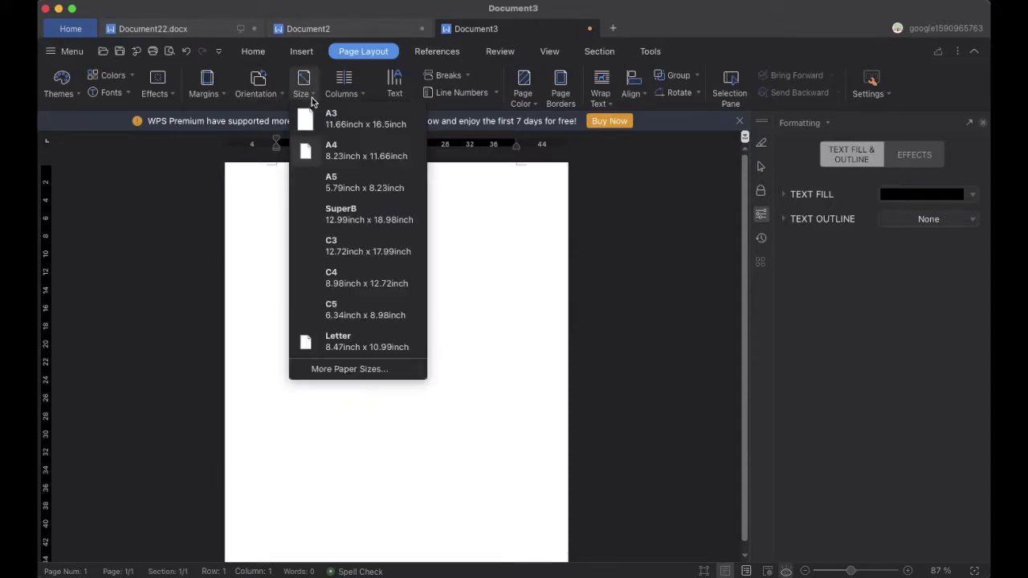
{"action": "left_click", "coordinate": [332, 363]}
{"action": "type", "text": "16"}
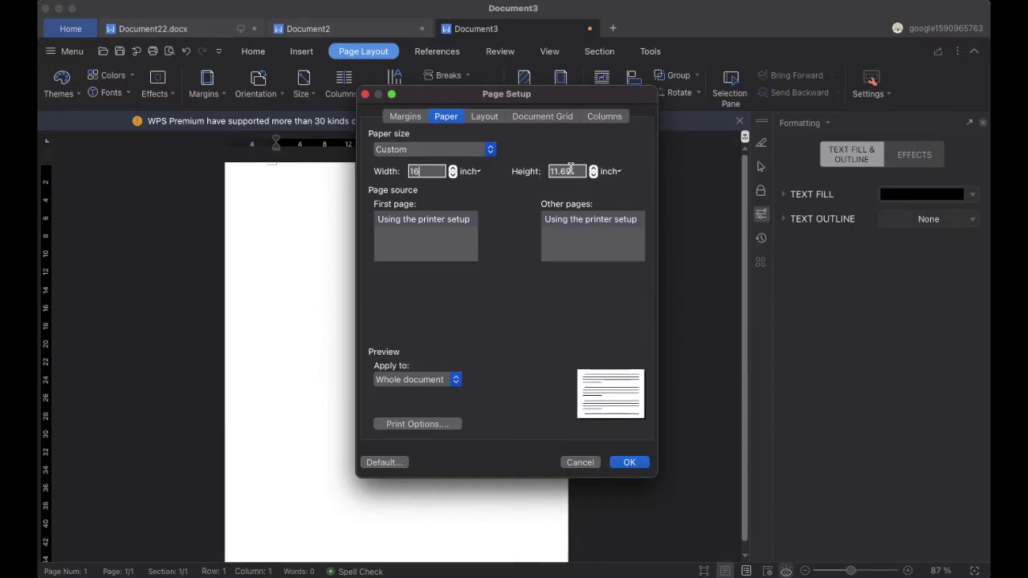
{"action": "key", "text": "BackSpace"}
{"action": "key", "text": "BackSpace"}
{"action": "key", "text": "BackSpace"}
{"action": "key", "text": "BackSpace"}
{"action": "type", "text": "9"}
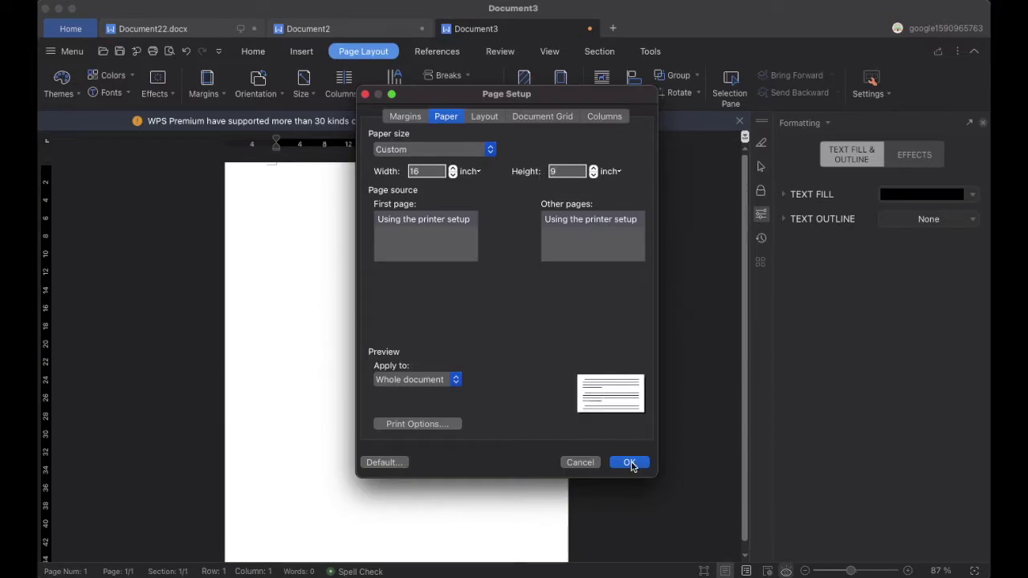
{"action": "left_click", "coordinate": [630, 463]}
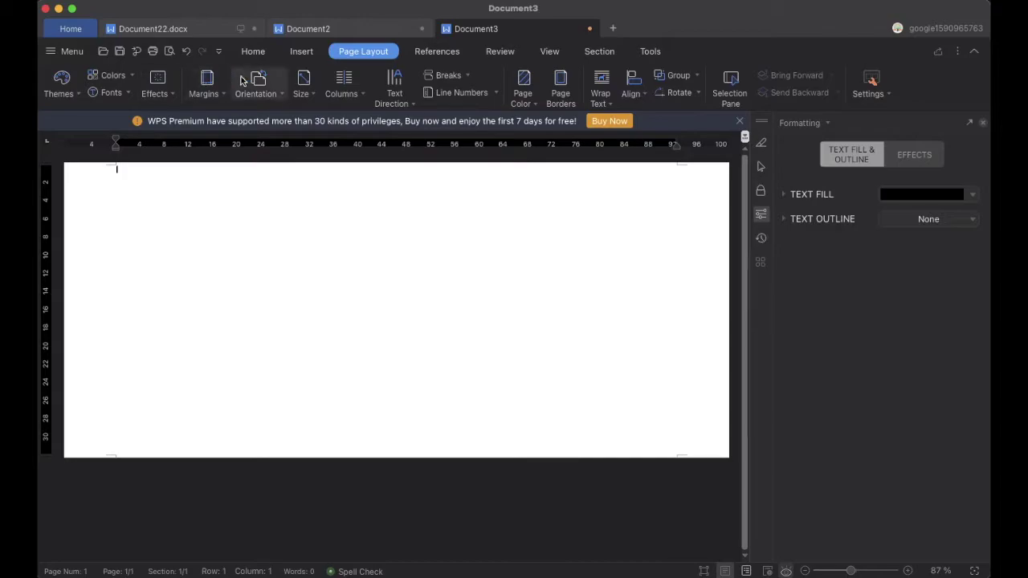
Set all four margins to 0 in landscape orientation and zoom the page to 80%
{"action": "left_click", "coordinate": [301, 52]}
{"action": "left_click", "coordinate": [372, 48]}
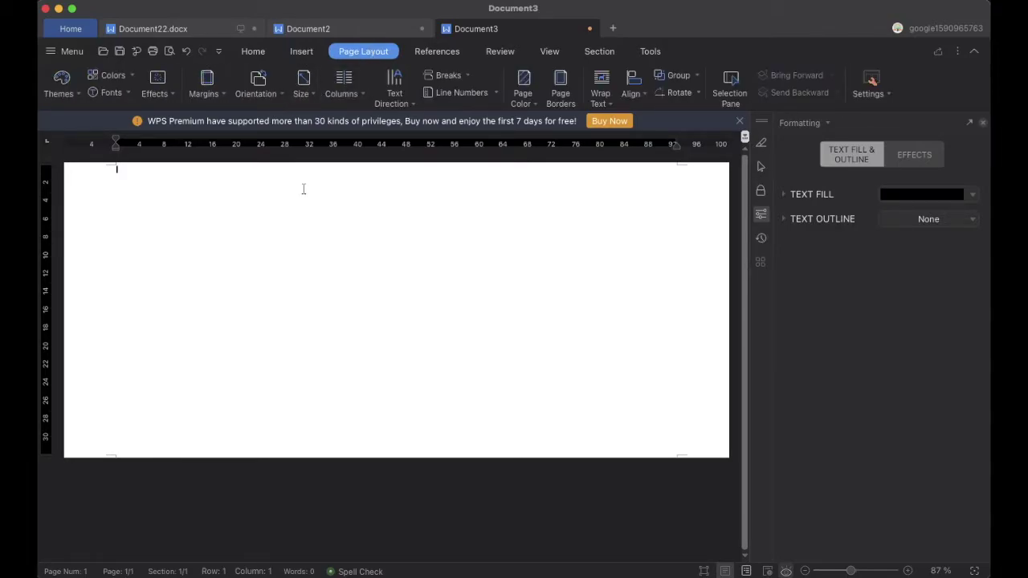
{"action": "left_click", "coordinate": [217, 94]}
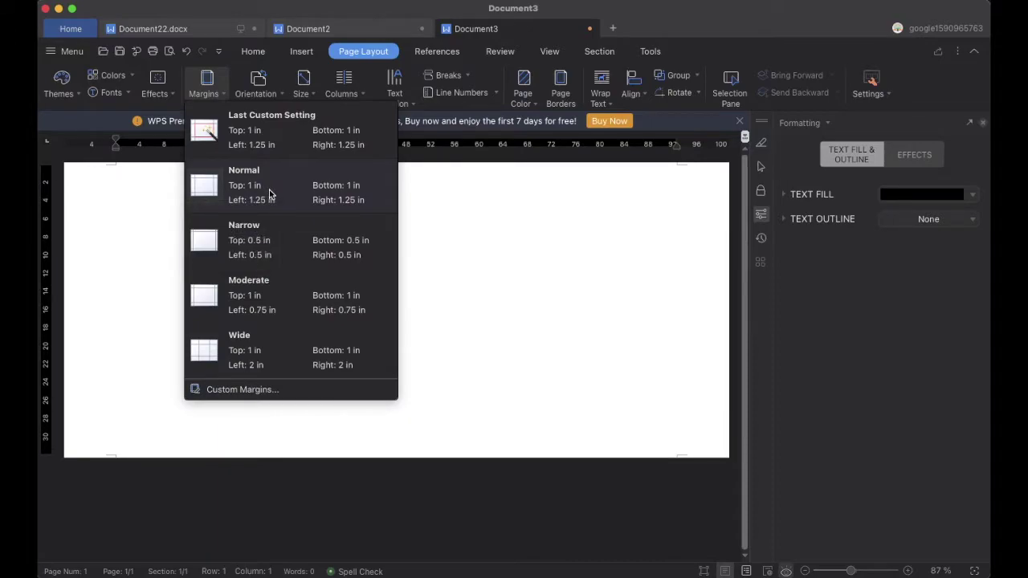
{"action": "left_click", "coordinate": [264, 389]}
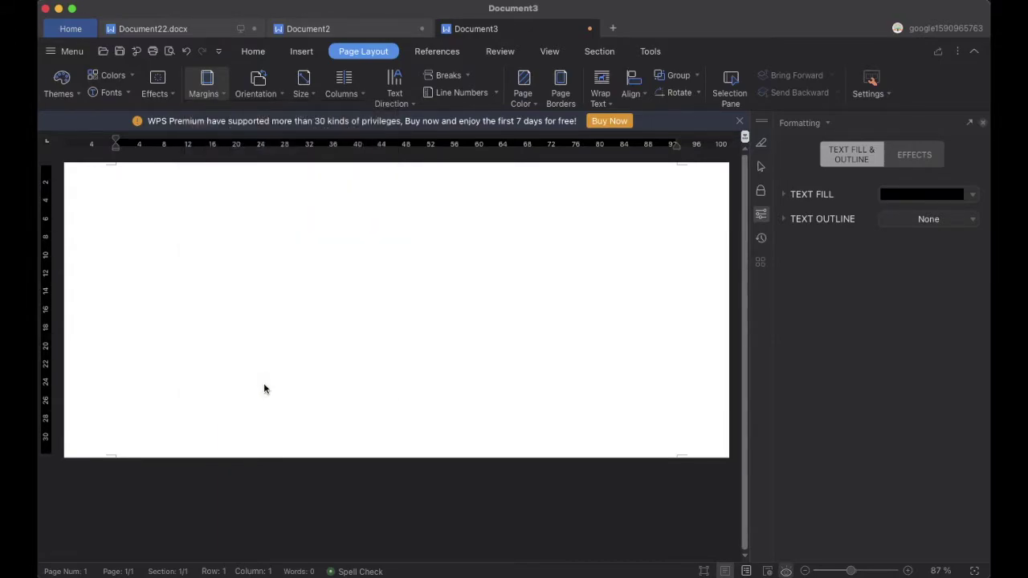
{"action": "type", "text": "0"}
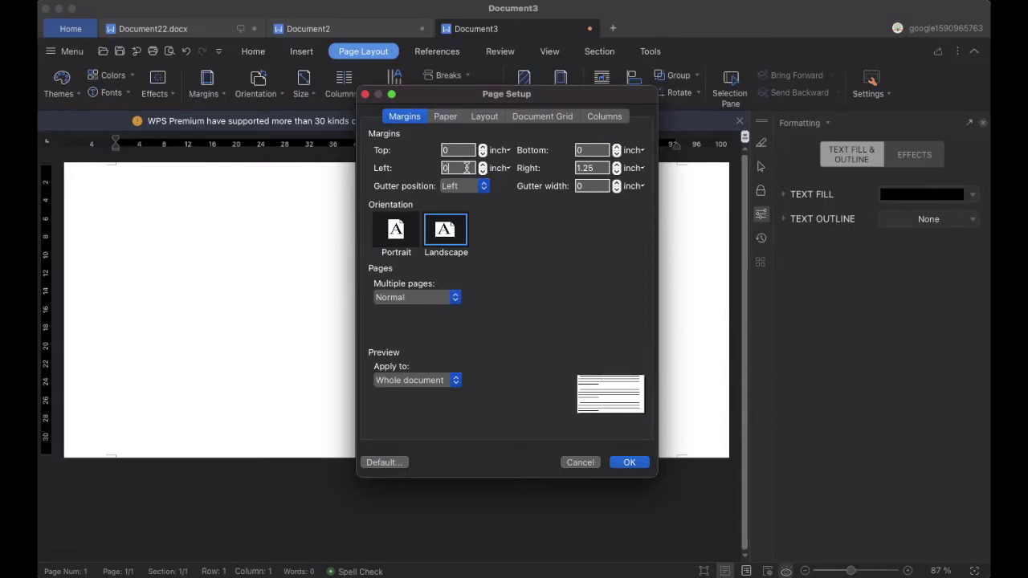
{"action": "left_click", "coordinate": [623, 462]}
{"action": "left_click_drag", "start_coordinate": [840, 574], "coordinate": [849, 574]}
{"action": "left_click", "coordinate": [302, 51]}
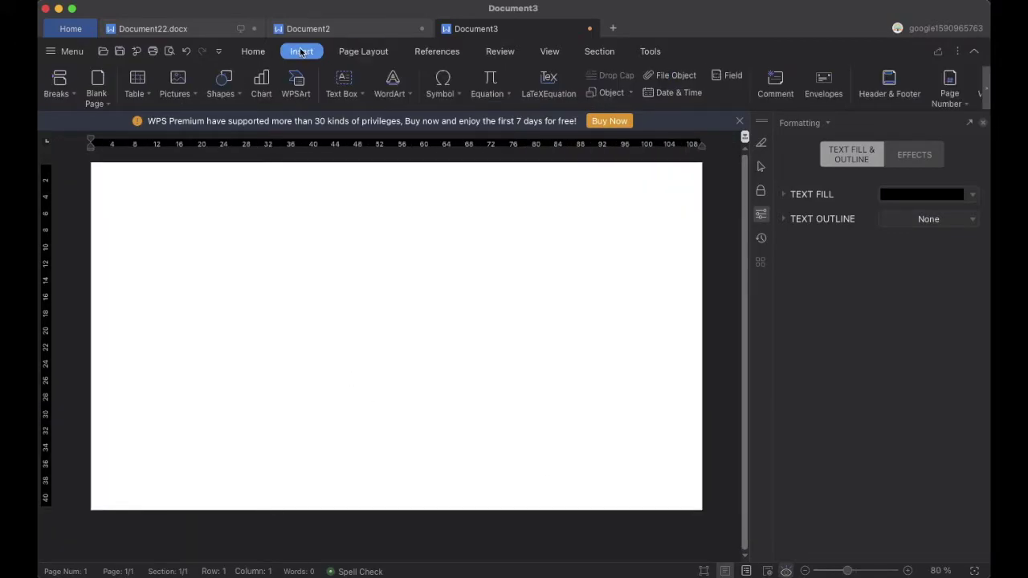
Draw a full-height rectangle over the left third and duplicate it onto the right third
{"action": "left_click", "coordinate": [243, 96]}
{"action": "left_click", "coordinate": [214, 184]}
{"action": "mouse_move", "coordinate": [91, 162]}
{"action": "left_mouse_down"}
{"action": "mouse_move", "coordinate": [285, 348]}
{"action": "mouse_move", "coordinate": [349, 510]}
{"action": "mouse_move", "coordinate": [330, 510]}
{"action": "left_mouse_up"}
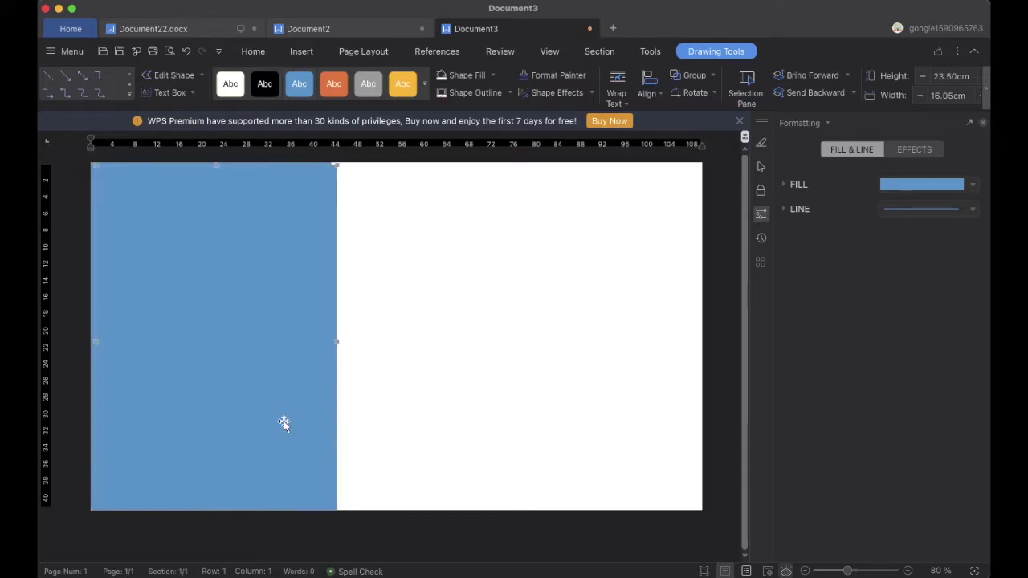
{"action": "left_click_drag", "start_coordinate": [264, 358], "coordinate": [665, 359]}
{"action": "left_click_drag", "start_coordinate": [310, 363], "coordinate": [278, 362]}
{"action": "left_click", "coordinate": [569, 372]}
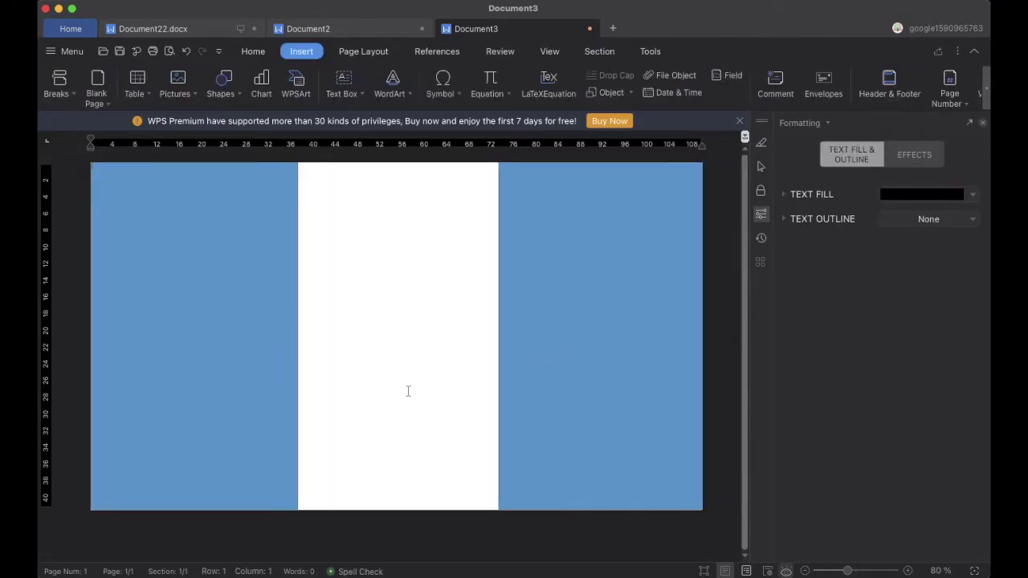
Fill both side rectangles dark blue
{"action": "left_click", "coordinate": [245, 218]}
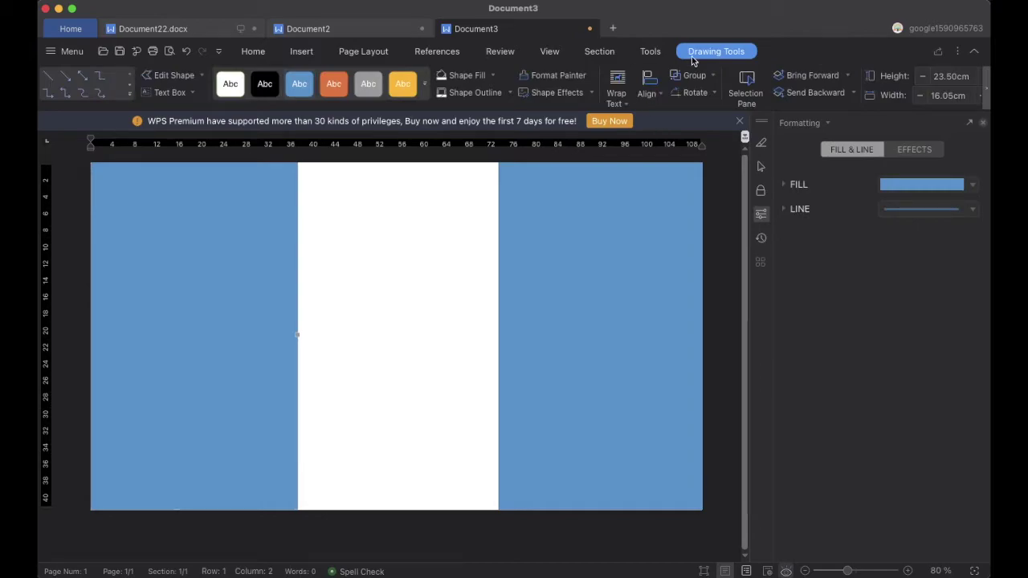
{"action": "left_click", "coordinate": [494, 78]}
{"action": "left_click", "coordinate": [563, 248]}
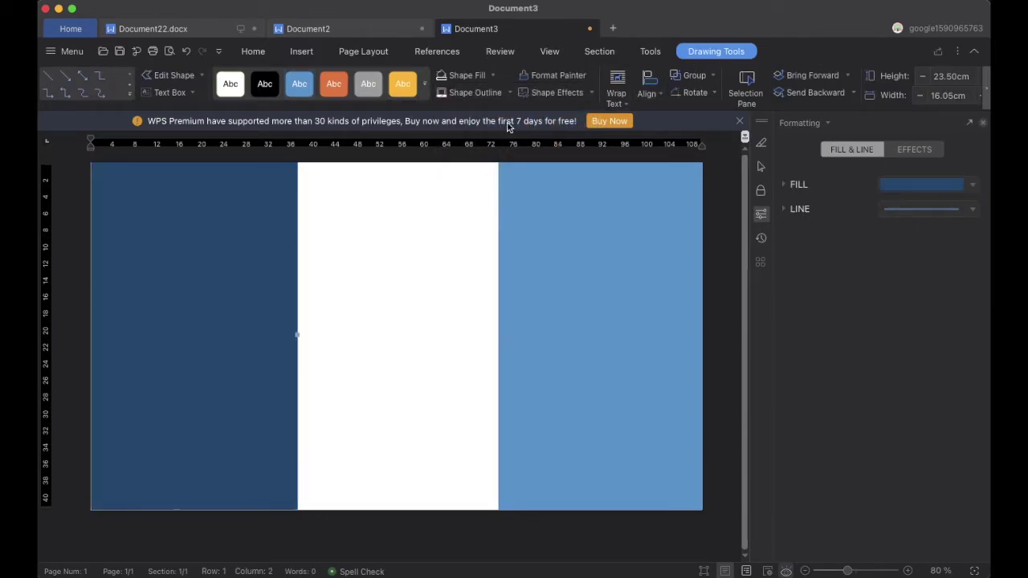
{"action": "left_click", "coordinate": [583, 245]}
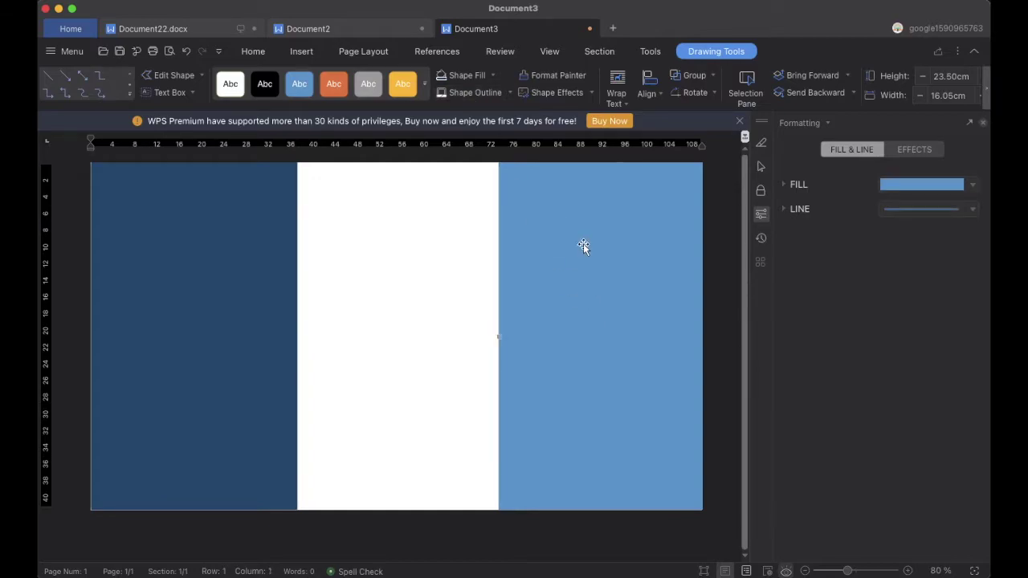
{"action": "left_click", "coordinate": [466, 76]}
{"action": "key", "text": "Escape"}
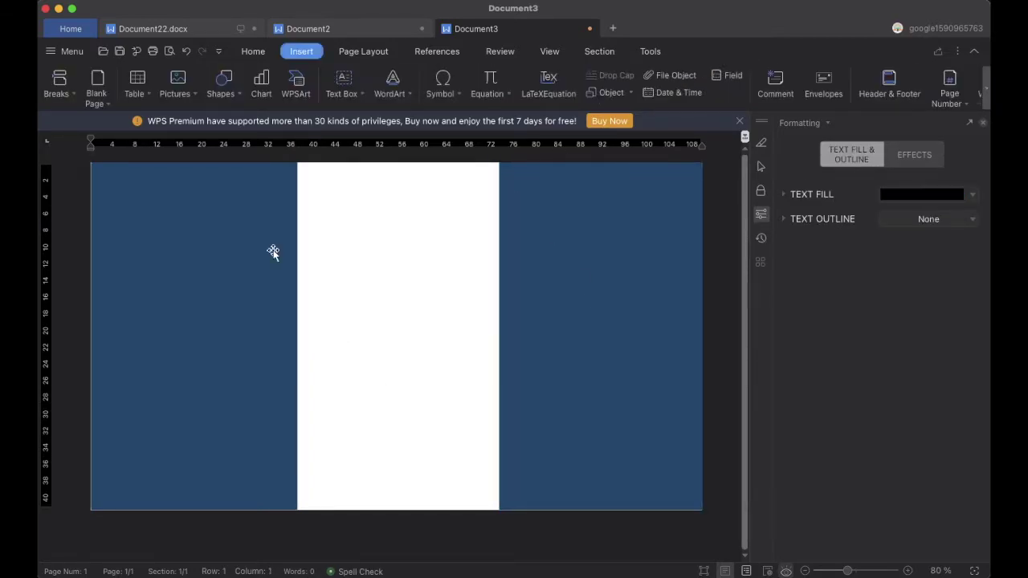
Draw another rectangle over the top of the left panel
{"action": "left_click", "coordinate": [238, 97]}
{"action": "left_click", "coordinate": [214, 183]}
{"action": "mouse_move", "coordinate": [92, 164]}
{"action": "left_mouse_down"}
{"action": "mouse_move", "coordinate": [120, 200]}
{"action": "mouse_move", "coordinate": [294, 286]}
{"action": "mouse_move", "coordinate": [296, 300]}
{"action": "left_mouse_up"}
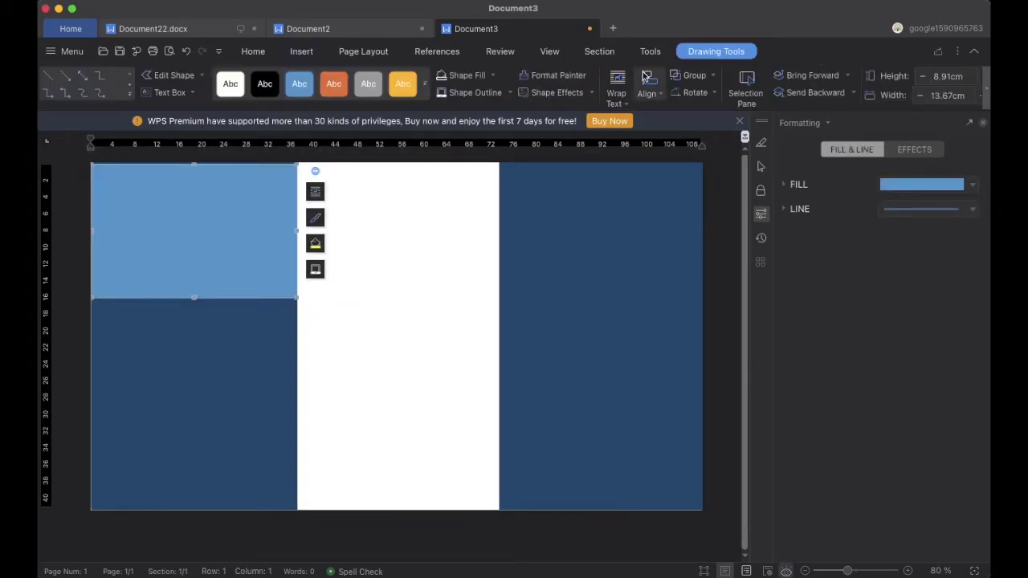
Fill the top-left rectangle with the skyscraper photo from the Desktop abc folder
{"action": "left_click", "coordinate": [493, 75]}
{"action": "mouse_move", "coordinate": [513, 354]}
{"action": "left_click", "coordinate": [617, 360]}
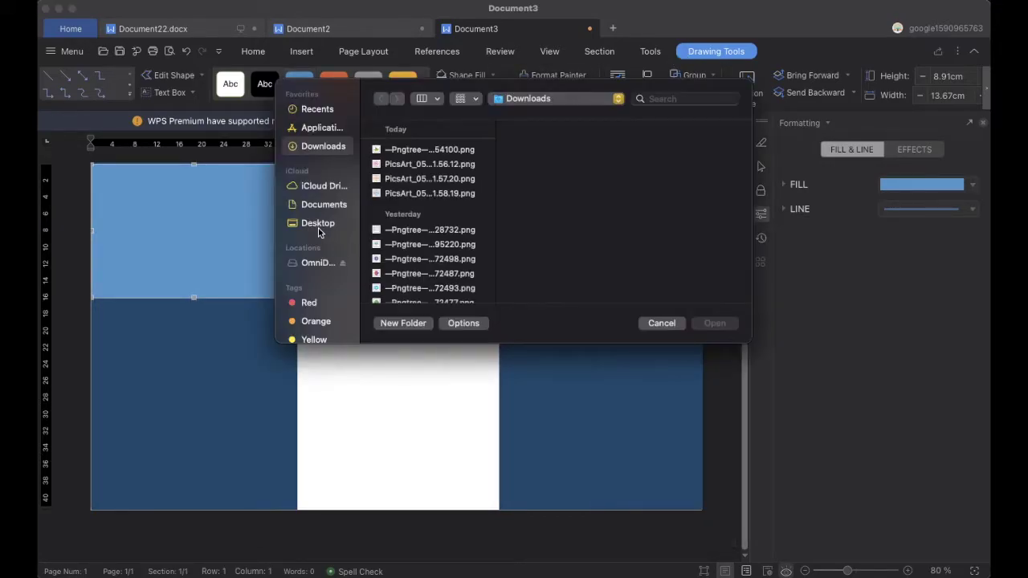
{"action": "left_click", "coordinate": [319, 223]}
{"action": "left_click", "coordinate": [394, 166]}
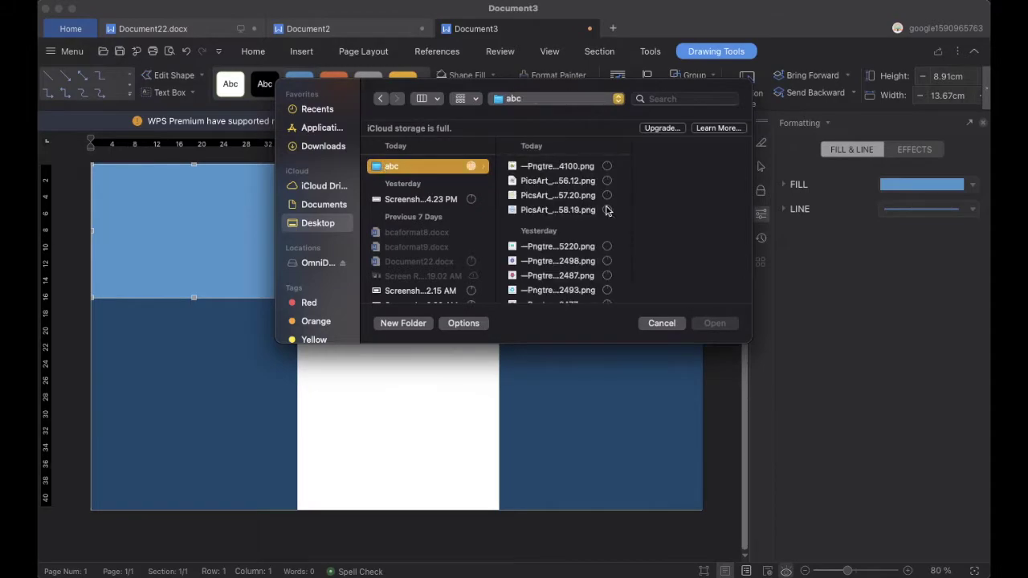
{"action": "scroll", "coordinate": [568, 226], "scroll_direction": "down", "scroll_amount": 2}
{"action": "left_click", "coordinate": [554, 290]}
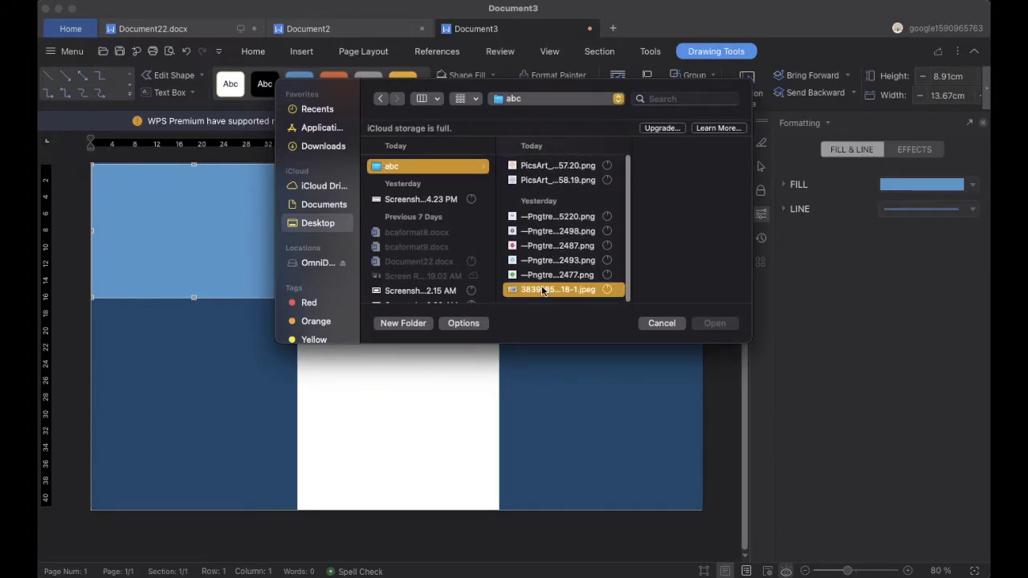
{"action": "left_click", "coordinate": [715, 323]}
{"action": "left_click", "coordinate": [412, 356]}
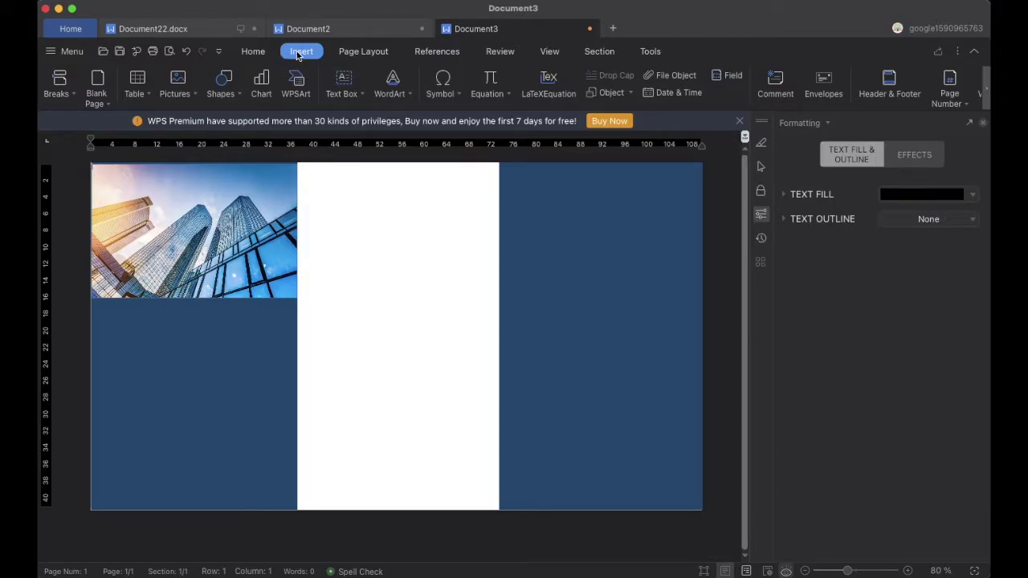
Draw a thin rectangle band across the page and tilt it upward to the right
{"action": "left_click", "coordinate": [243, 96]}
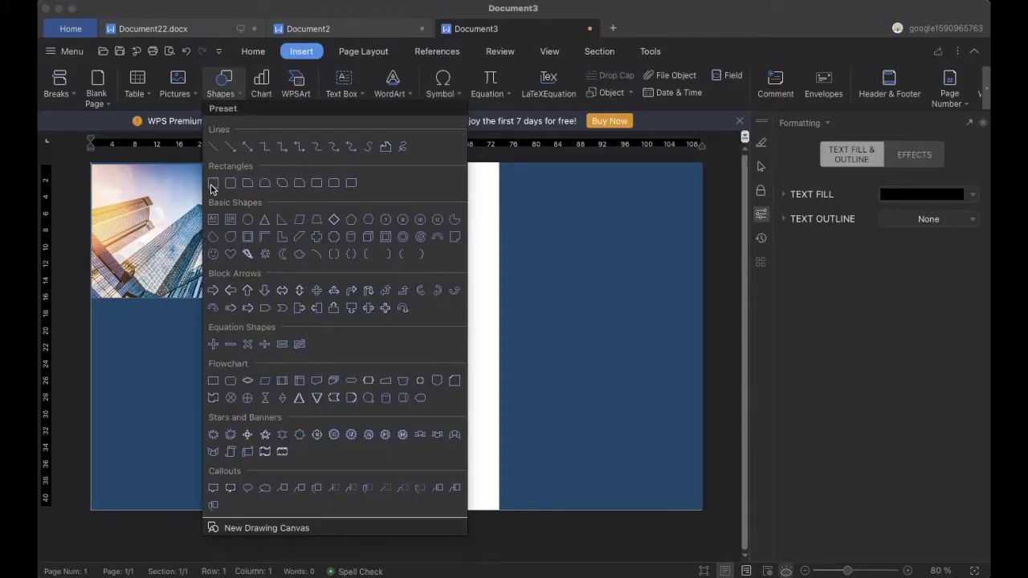
{"action": "left_click", "coordinate": [213, 188]}
{"action": "mouse_move", "coordinate": [92, 300]}
{"action": "left_mouse_down"}
{"action": "mouse_move", "coordinate": [431, 337]}
{"action": "mouse_move", "coordinate": [707, 326]}
{"action": "mouse_move", "coordinate": [704, 337]}
{"action": "left_mouse_up"}
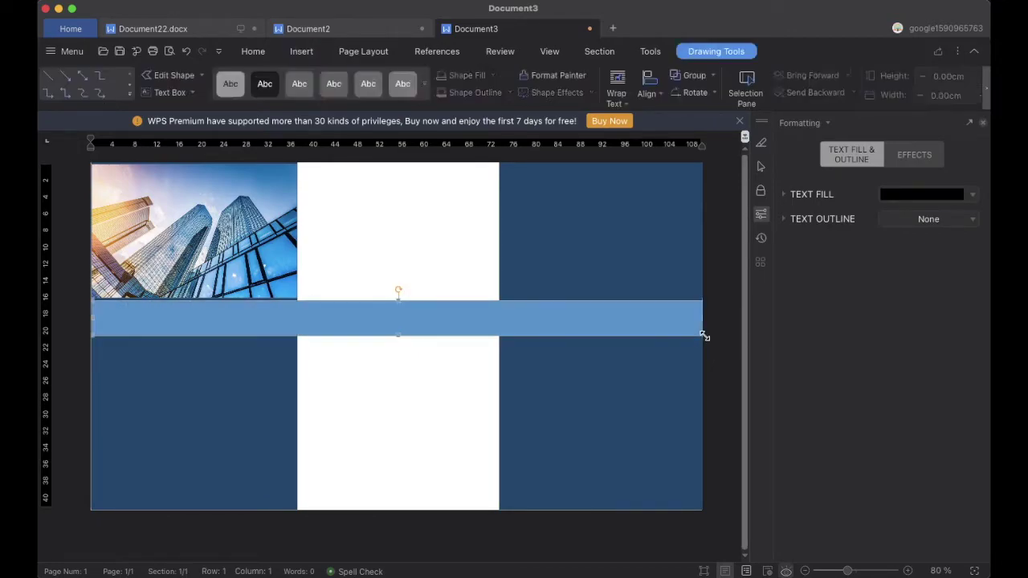
{"action": "left_click_drag", "start_coordinate": [399, 289], "coordinate": [402, 241]}
{"action": "left_click_drag", "start_coordinate": [690, 211], "coordinate": [710, 194]}
{"action": "left_click_drag", "start_coordinate": [419, 241], "coordinate": [420, 249]}
{"action": "left_click_drag", "start_coordinate": [88, 321], "coordinate": [85, 320]}
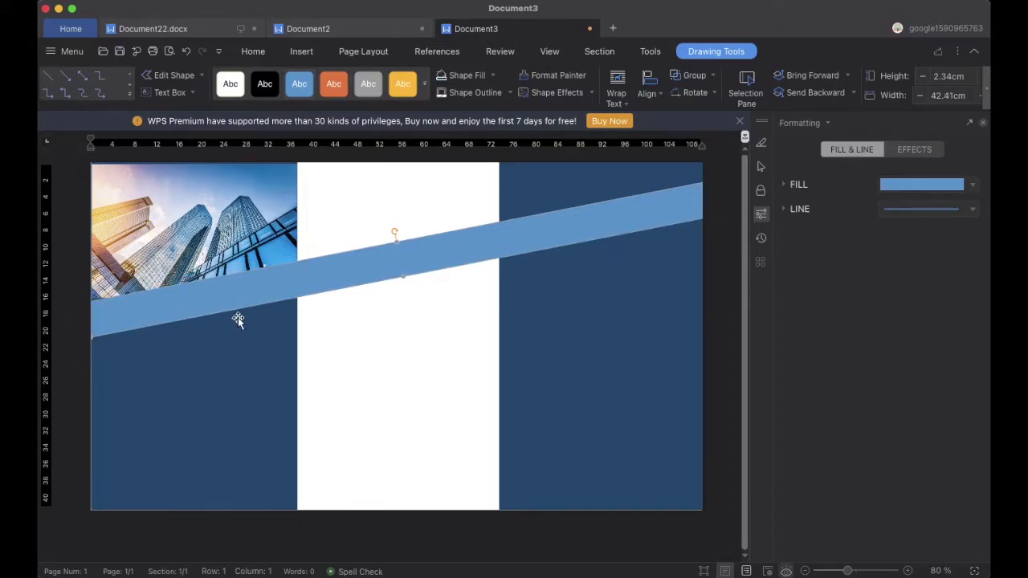
Fill the slanted band white and give it a blue glow
{"action": "left_click", "coordinate": [493, 75]}
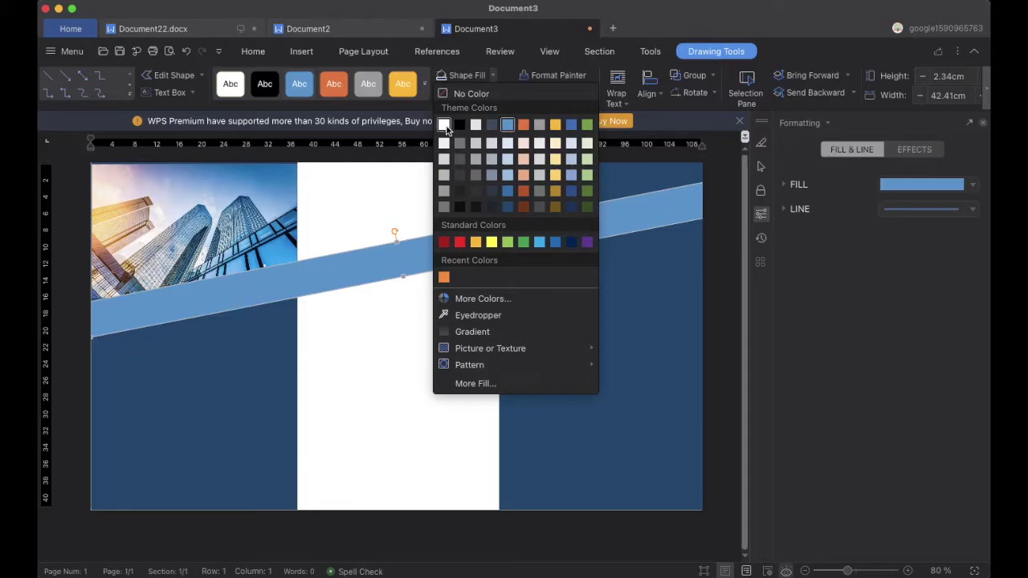
{"action": "left_click", "coordinate": [447, 127]}
{"action": "left_click", "coordinate": [595, 94]}
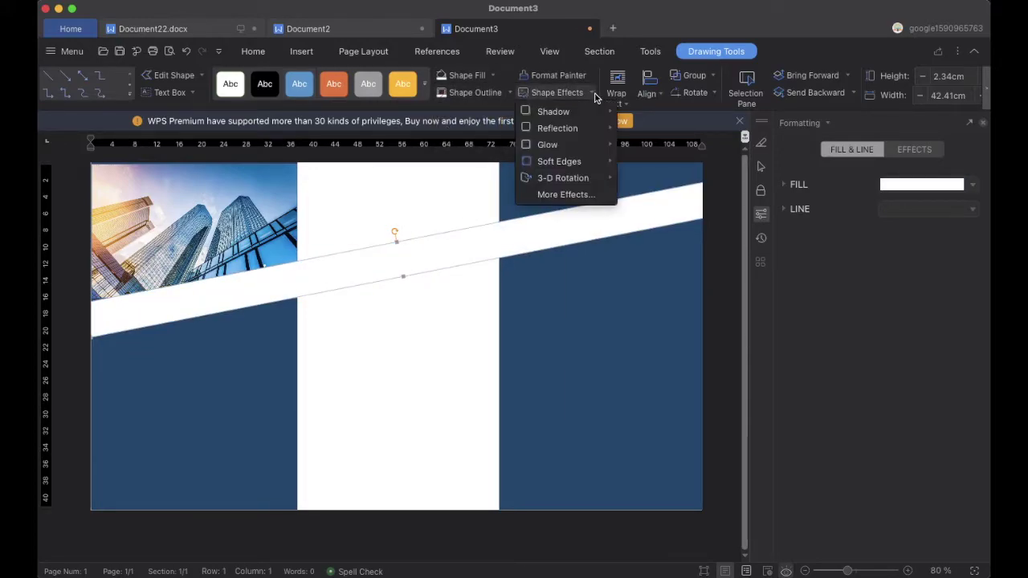
{"action": "mouse_move", "coordinate": [585, 144]}
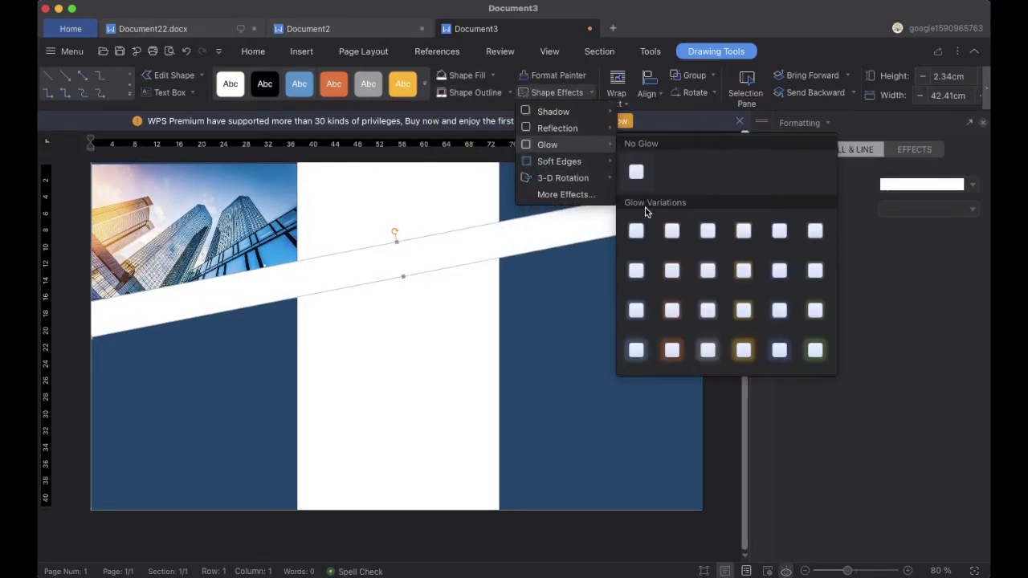
{"action": "left_click", "coordinate": [779, 353]}
{"action": "left_click", "coordinate": [471, 379]}
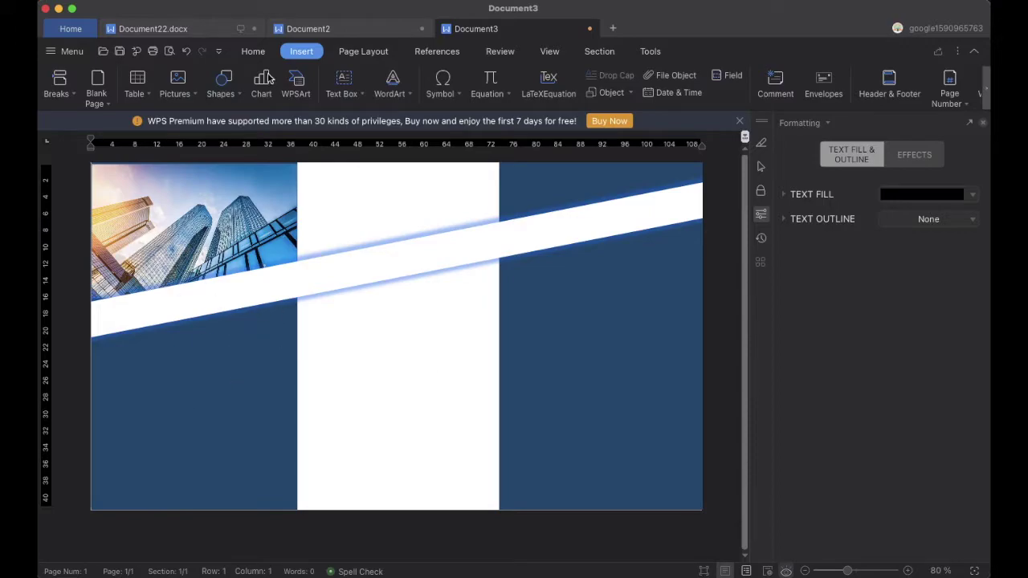
Draw a hexagon in the lower part of the left panel
{"action": "left_click", "coordinate": [239, 97]}
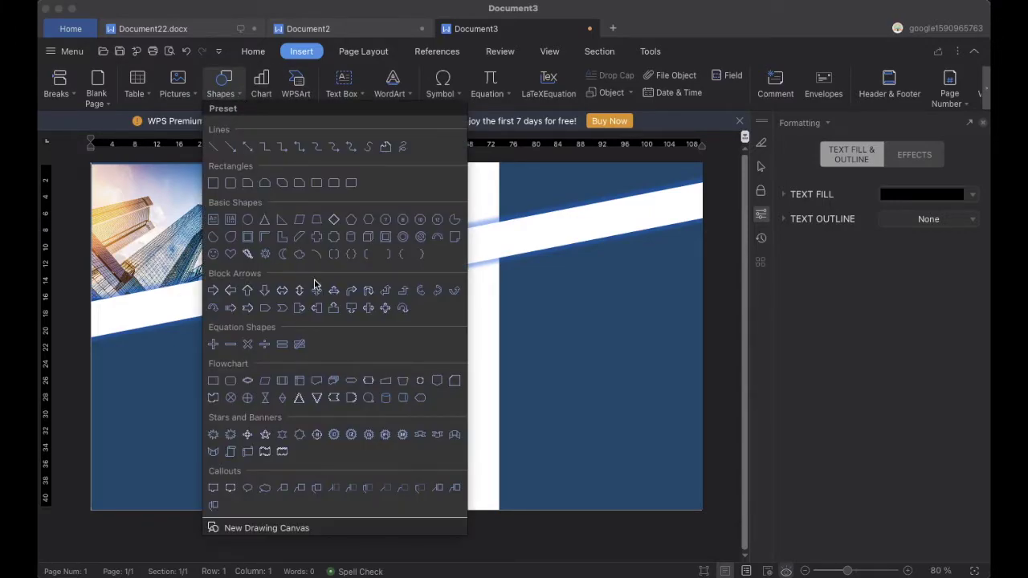
{"action": "left_click", "coordinate": [368, 223]}
{"action": "mouse_move", "coordinate": [168, 415]}
{"action": "left_mouse_down"}
{"action": "mouse_move", "coordinate": [144, 363]}
{"action": "mouse_move", "coordinate": [316, 518]}
{"action": "left_mouse_up"}
{"action": "left_click_drag", "start_coordinate": [229, 441], "coordinate": [210, 430]}
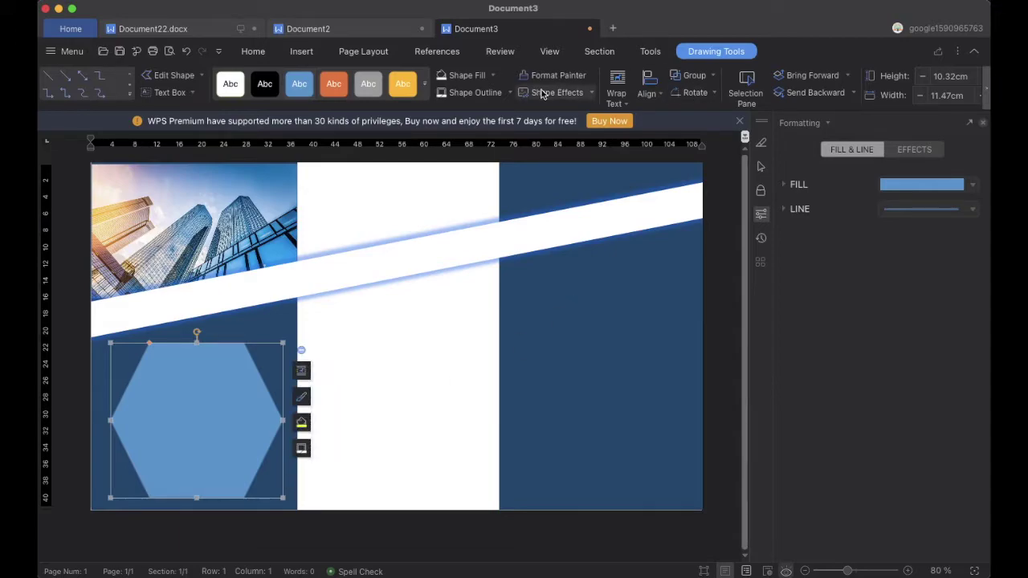
Fill the hexagon white and add a blue glow effect
{"action": "left_click", "coordinate": [471, 77]}
{"action": "left_click", "coordinate": [592, 93]}
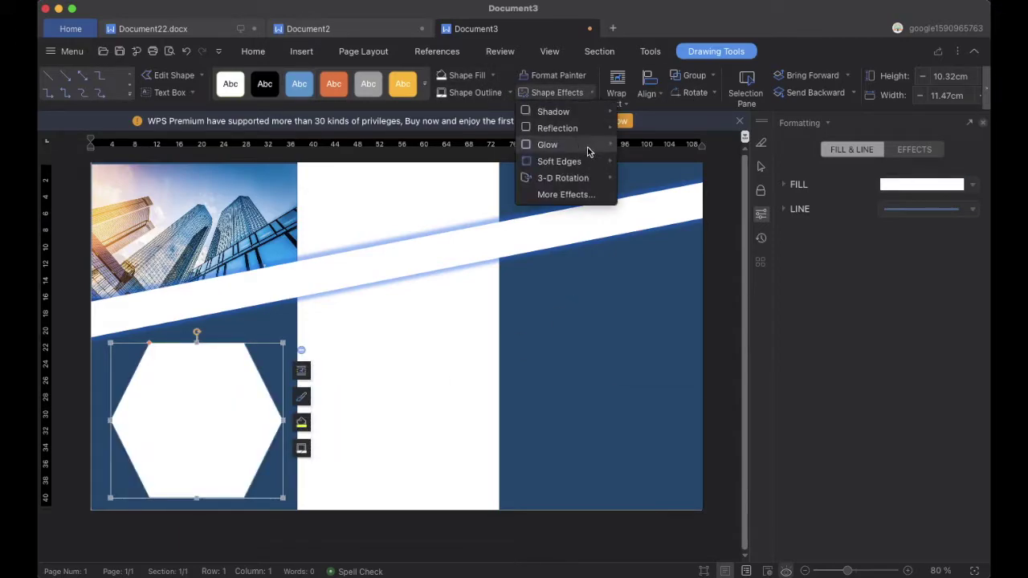
{"action": "mouse_move", "coordinate": [590, 146]}
{"action": "left_click", "coordinate": [637, 352]}
{"action": "left_click", "coordinate": [448, 400]}
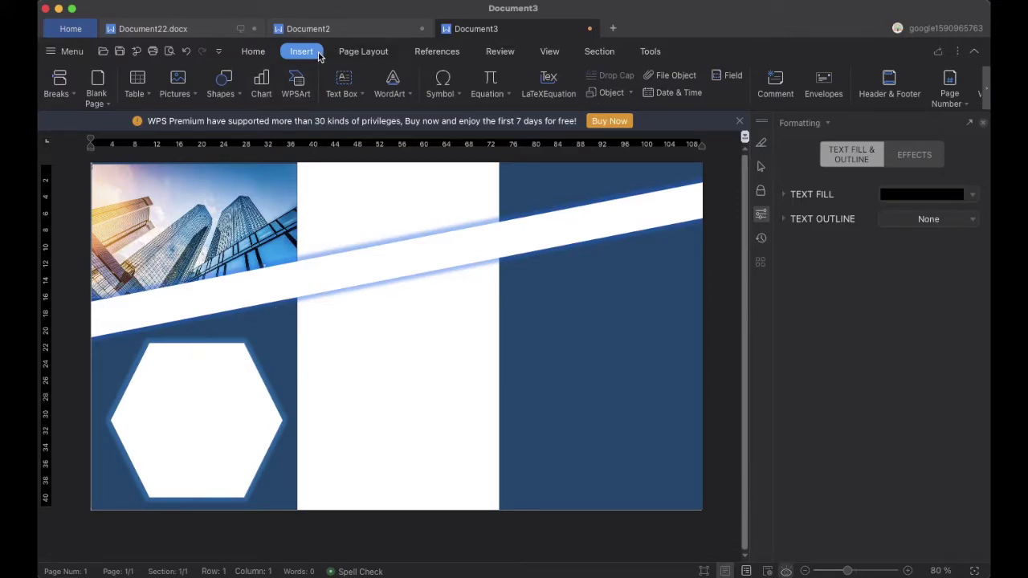
Add a 'Company Details' text box above the hexagon in 36 pt Arial Rounded MT Bold
{"action": "left_click", "coordinate": [355, 94]}
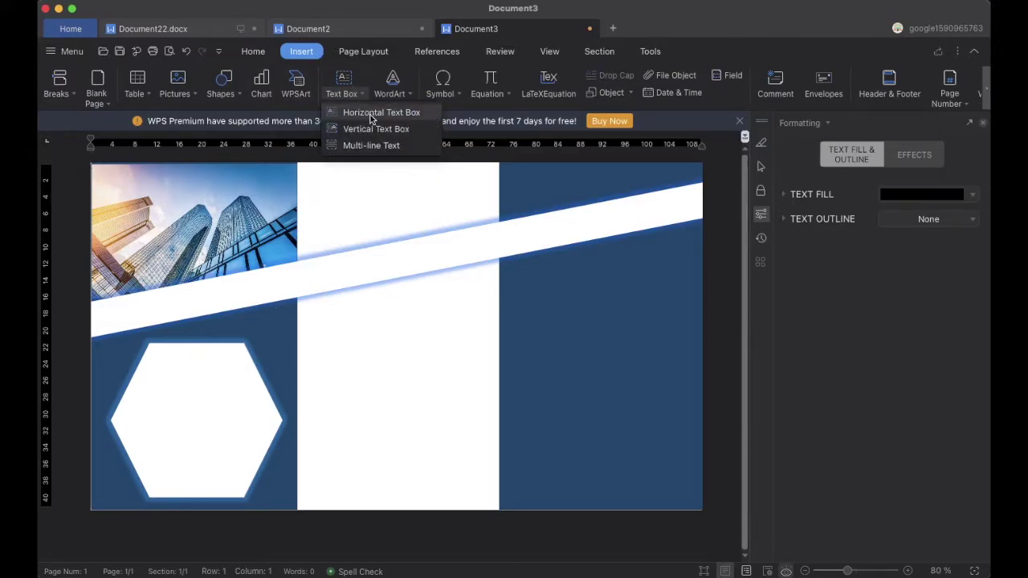
{"action": "left_click", "coordinate": [357, 108]}
{"action": "left_click_drag", "start_coordinate": [106, 304], "coordinate": [273, 336]}
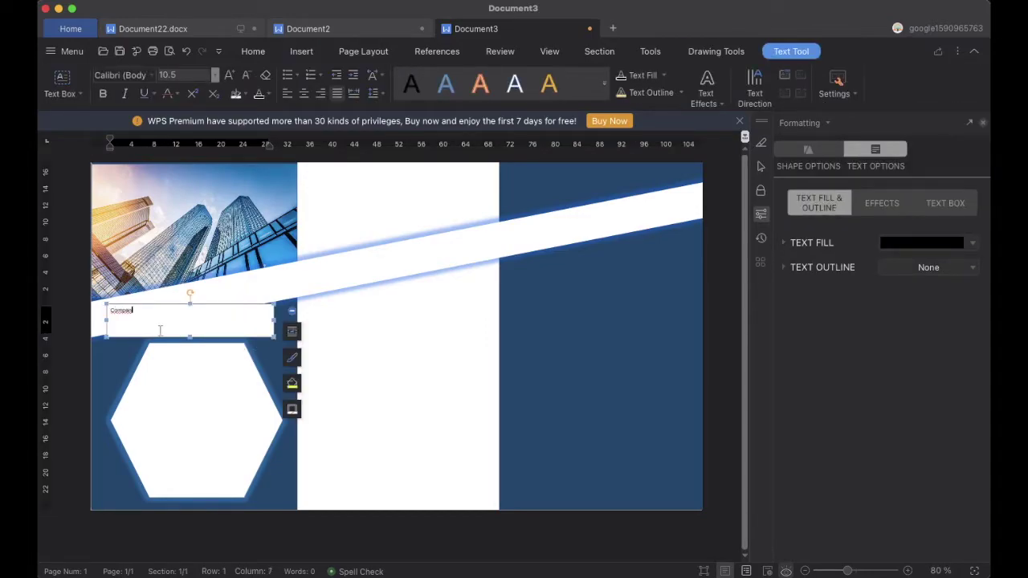
{"action": "left_click_drag", "start_coordinate": [154, 311], "coordinate": [110, 310]}
{"action": "left_click", "coordinate": [215, 74]}
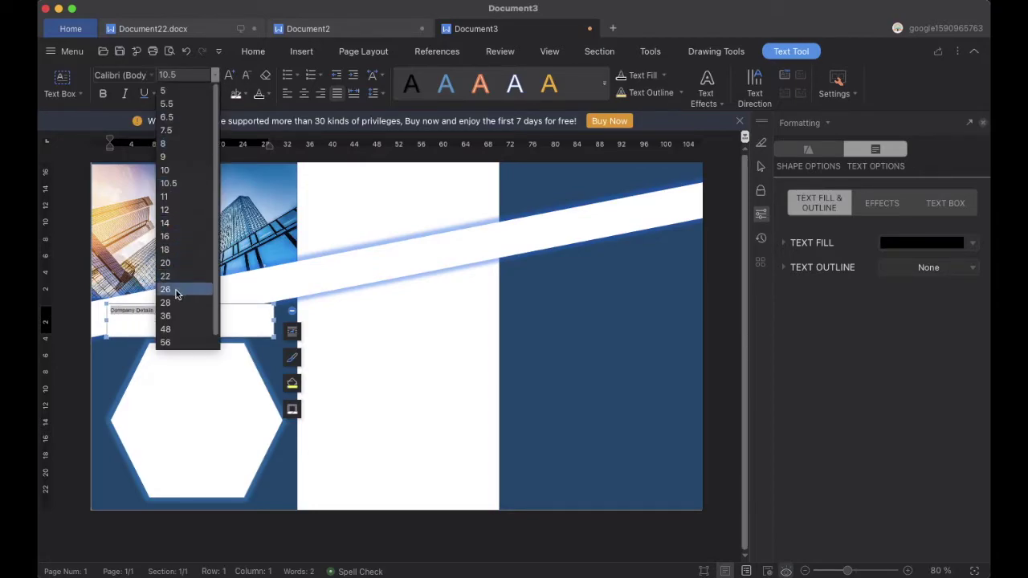
{"action": "left_click", "coordinate": [173, 316]}
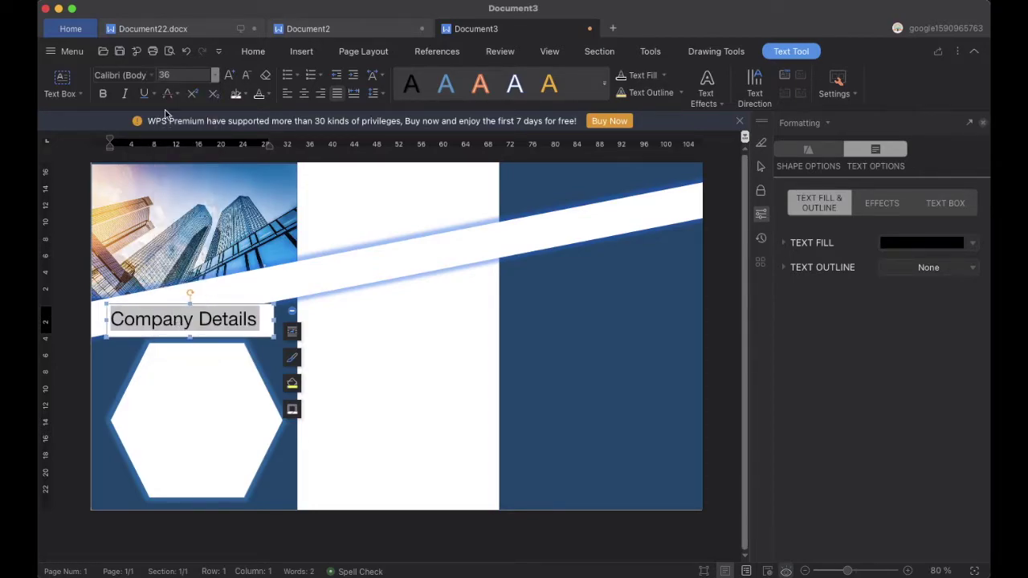
{"action": "left_click", "coordinate": [151, 75]}
{"action": "scroll", "coordinate": [168, 460], "scroll_direction": "down", "scroll_amount": 5}
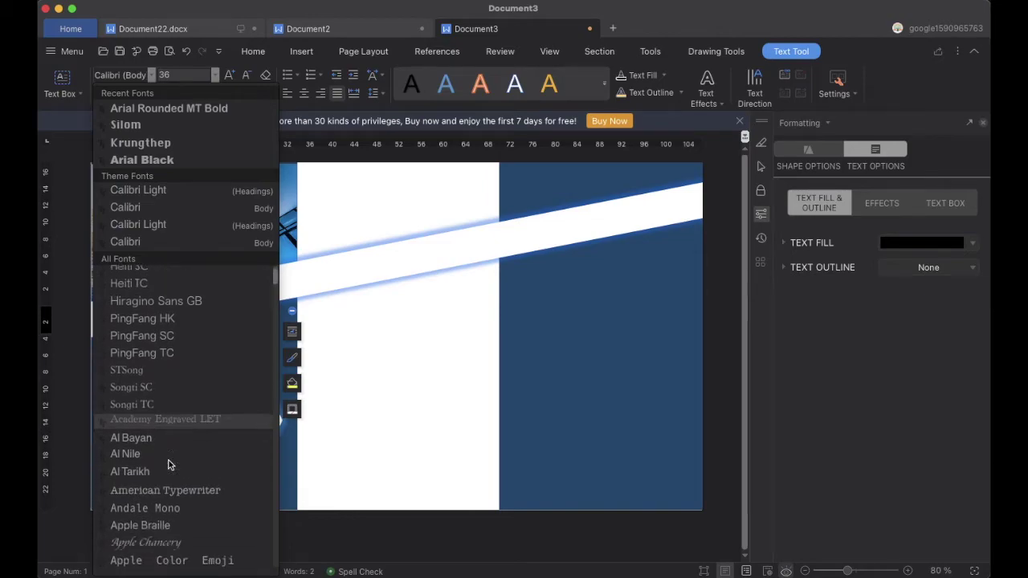
{"action": "left_click", "coordinate": [156, 532]}
Rotate the heading to follow the white band and colour it blue
{"action": "left_click_drag", "start_coordinate": [192, 290], "coordinate": [176, 294]}
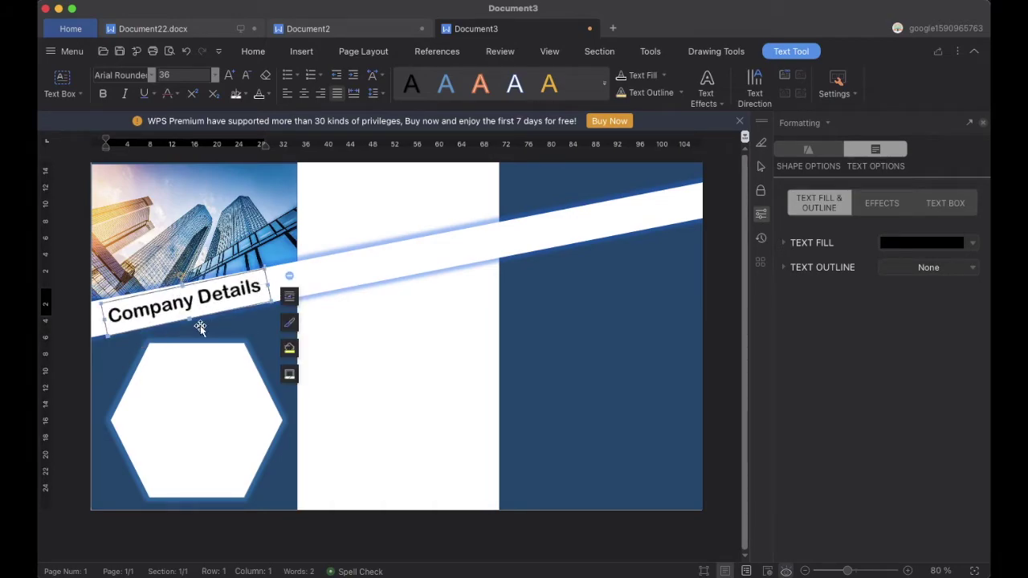
{"action": "left_click", "coordinate": [182, 277]}
{"action": "left_click_drag", "start_coordinate": [182, 276], "coordinate": [182, 278]}
{"action": "left_click_drag", "start_coordinate": [257, 294], "coordinate": [105, 297]}
{"action": "left_click", "coordinate": [215, 75]}
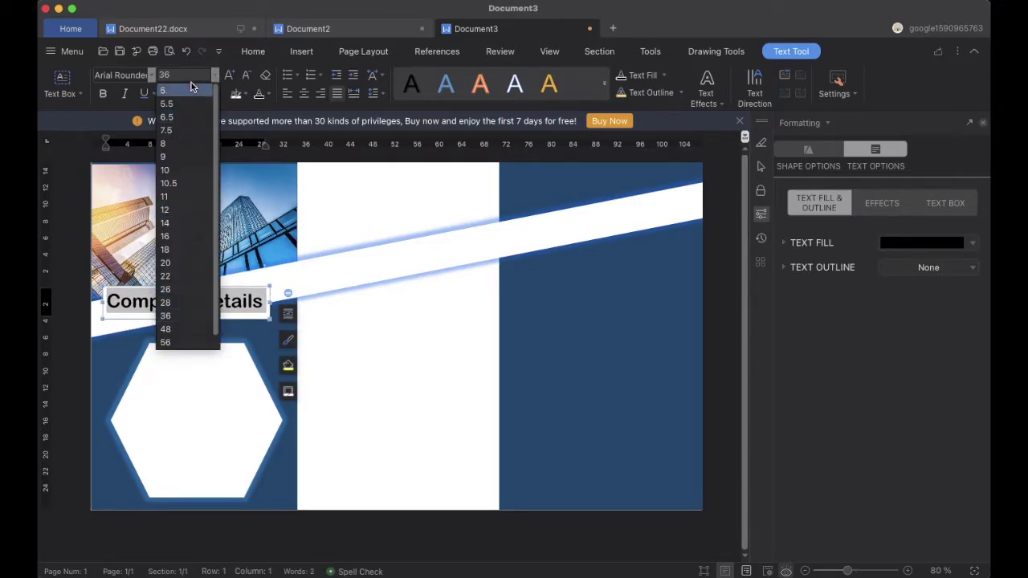
{"action": "left_click", "coordinate": [269, 96]}
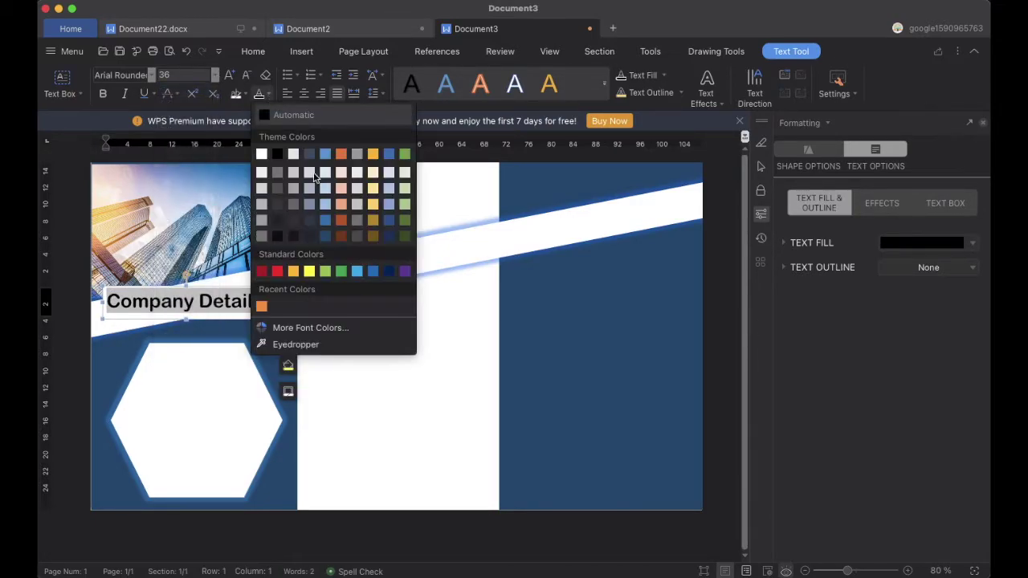
{"action": "left_click", "coordinate": [373, 271]}
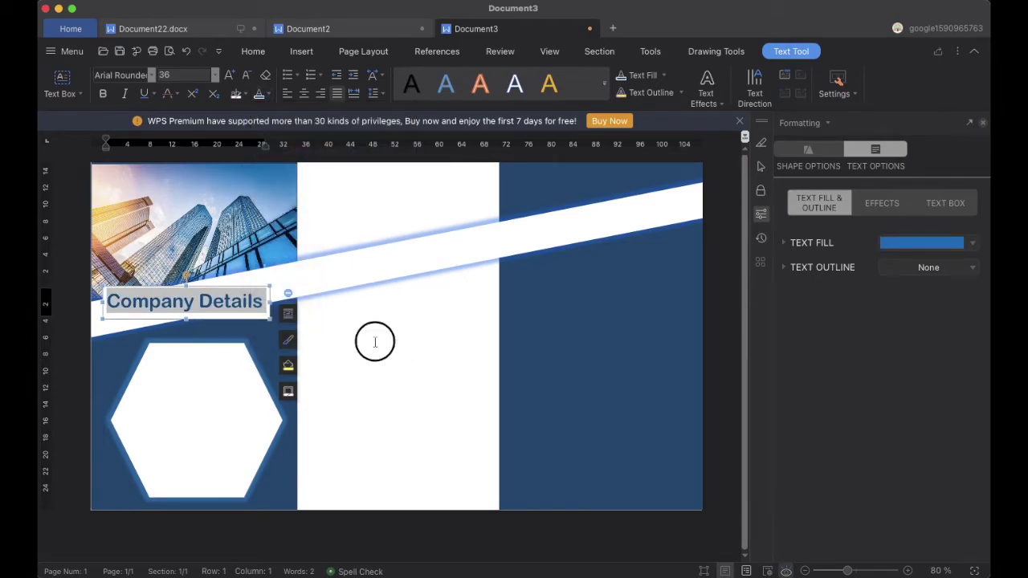
{"action": "left_click", "coordinate": [304, 323]}
Change the Company Details heading colour to dark blue
{"action": "left_click", "coordinate": [256, 283]}
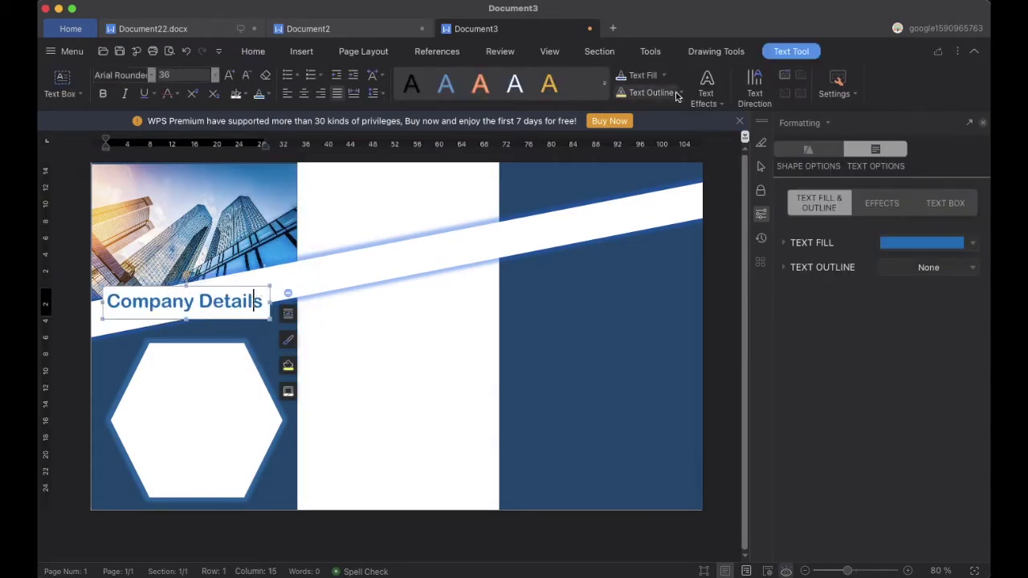
{"action": "left_click", "coordinate": [695, 52]}
{"action": "left_click", "coordinate": [450, 322]}
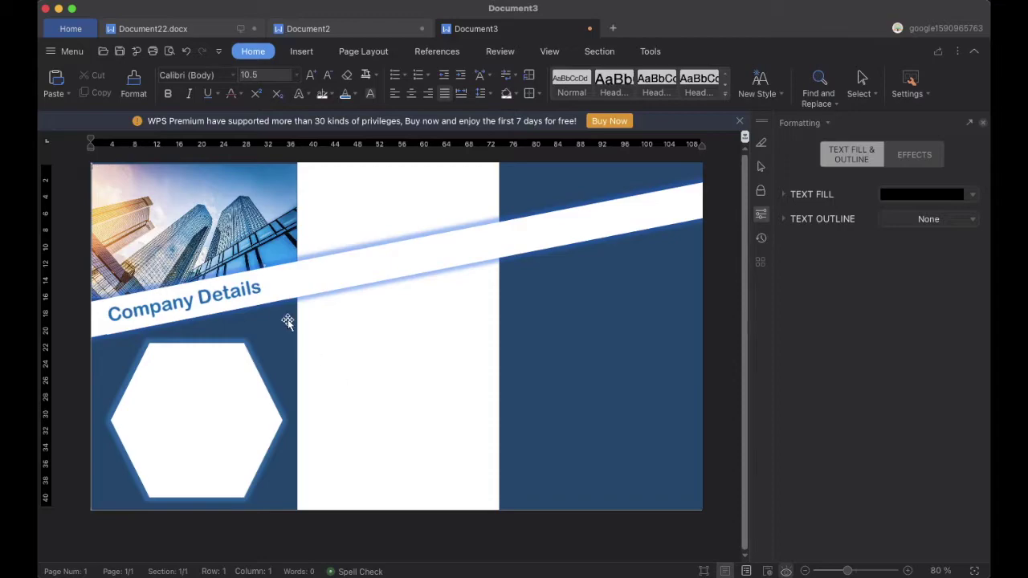
{"action": "left_click", "coordinate": [190, 301]}
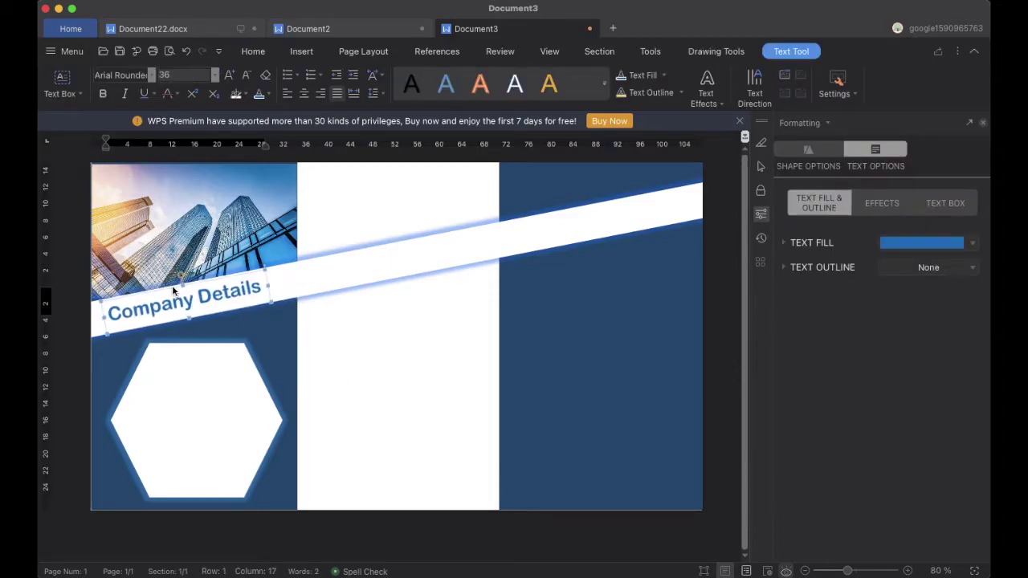
{"action": "triple_click", "coordinate": [211, 287]}
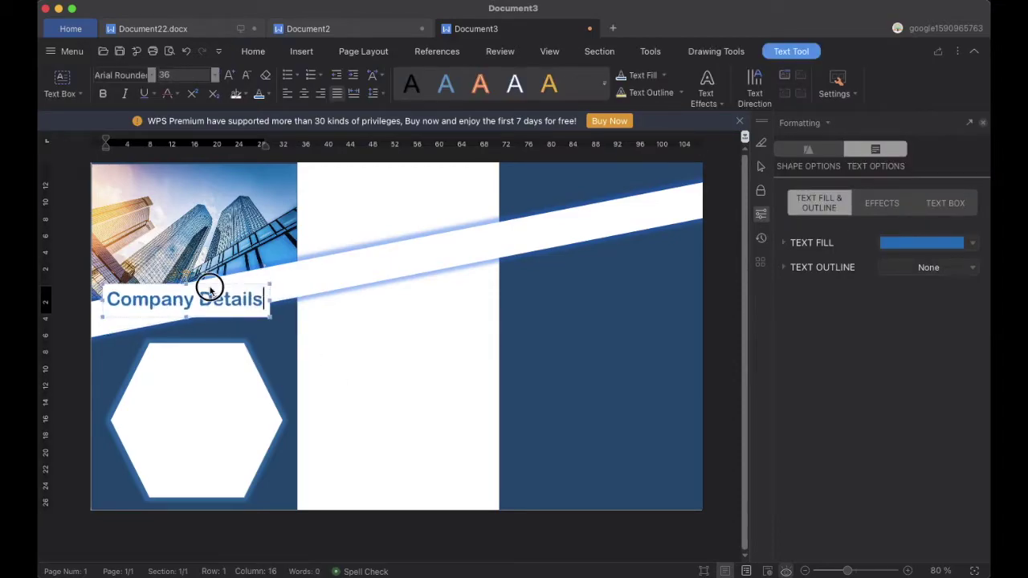
{"action": "left_click", "coordinate": [272, 95]}
{"action": "left_click", "coordinate": [388, 273]}
{"action": "left_click", "coordinate": [395, 368]}
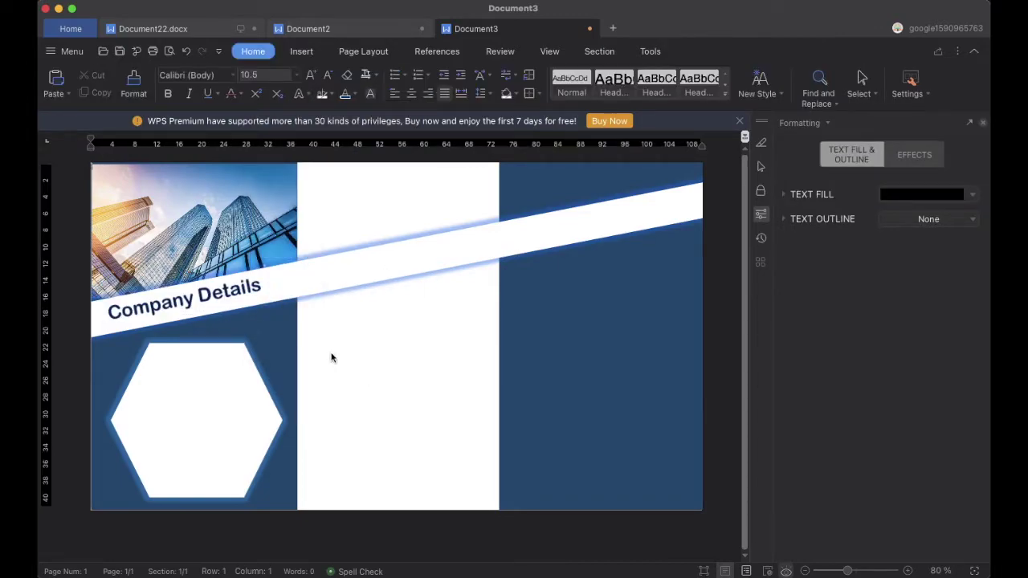
{"action": "left_click", "coordinate": [212, 299]}
{"action": "left_click", "coordinate": [187, 275]}
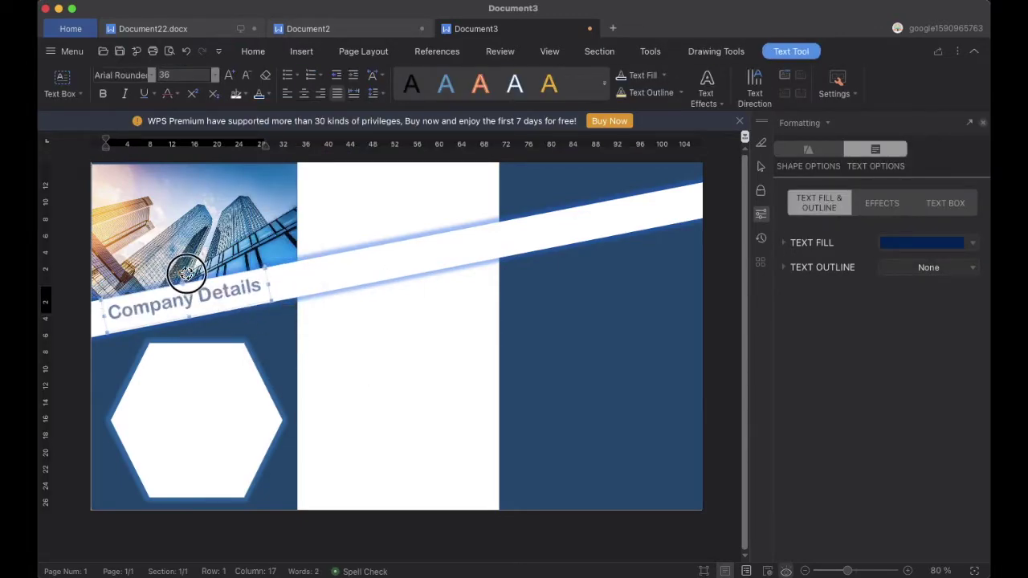
{"action": "left_click", "coordinate": [375, 378]}
{"action": "left_click", "coordinate": [177, 302]}
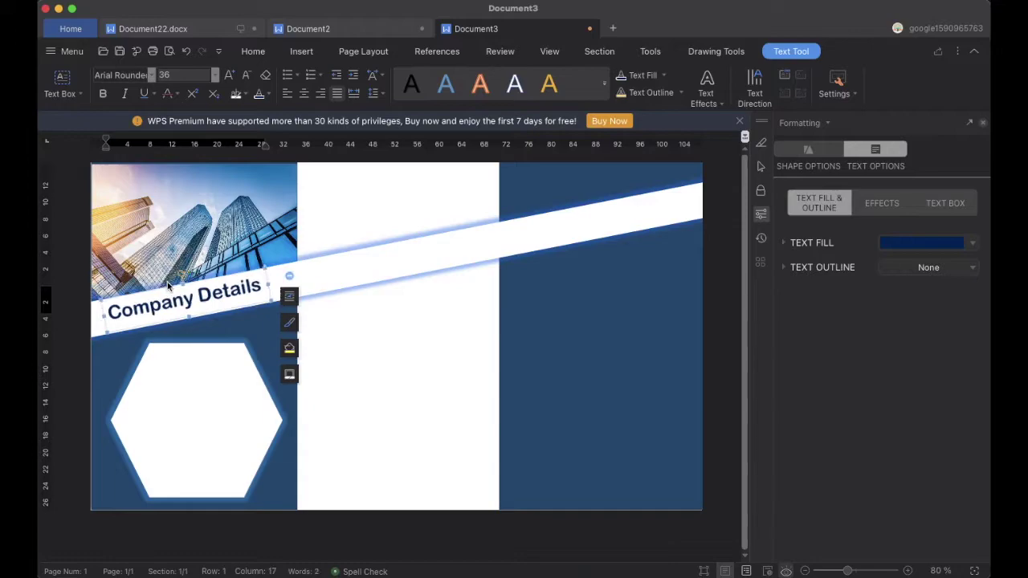
{"action": "left_click", "coordinate": [354, 337]}
{"action": "left_click", "coordinate": [187, 402]}
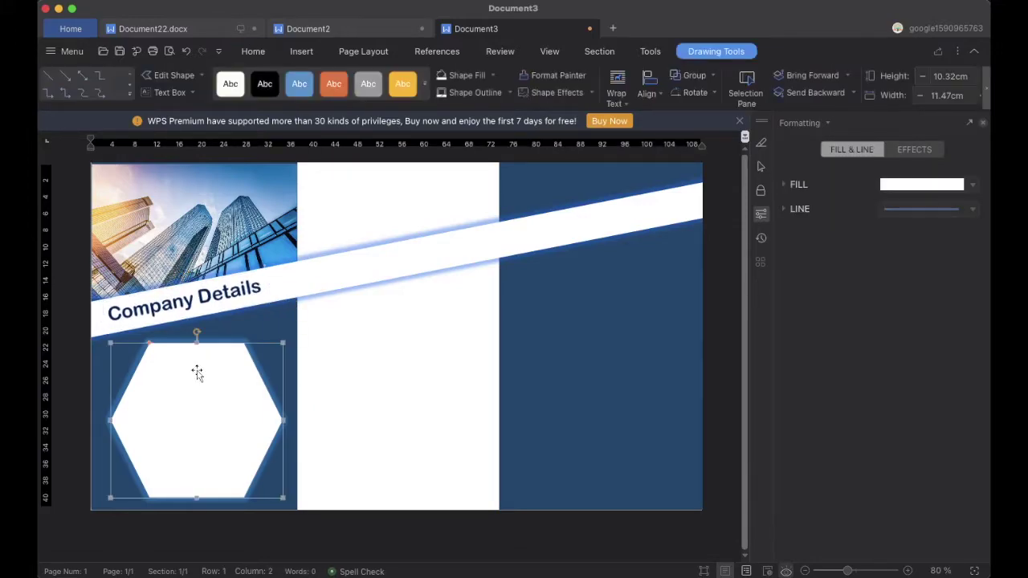
Copy the first paragraph from Document2 and paste it as text inside the hexagon
{"action": "right_click", "coordinate": [177, 403]}
{"action": "left_click", "coordinate": [217, 238]}
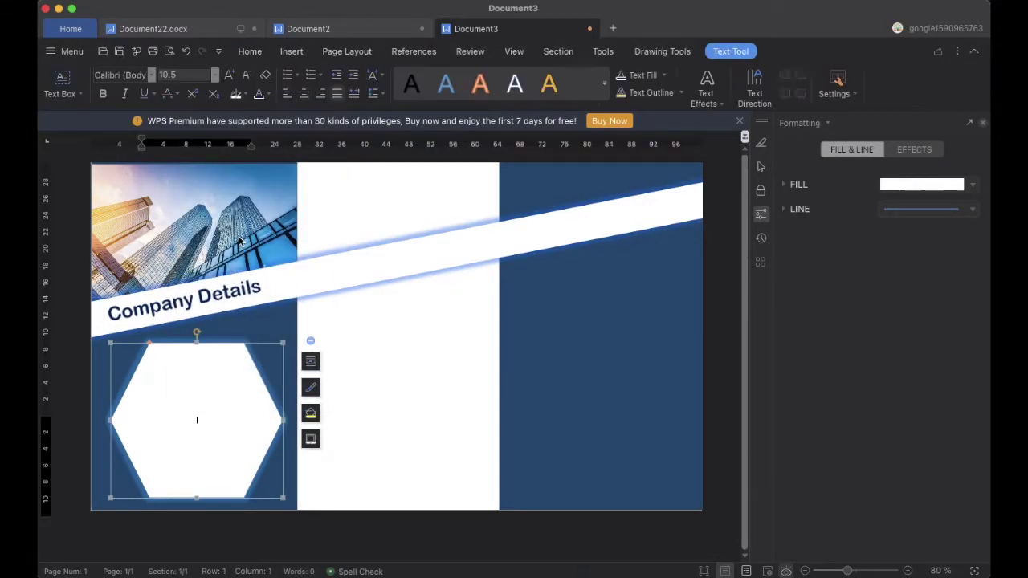
{"action": "left_click", "coordinate": [386, 29]}
{"action": "left_click_drag", "start_coordinate": [496, 211], "coordinate": [277, 175]}
{"action": "key", "text": "super+c"}
{"action": "left_click", "coordinate": [476, 28]}
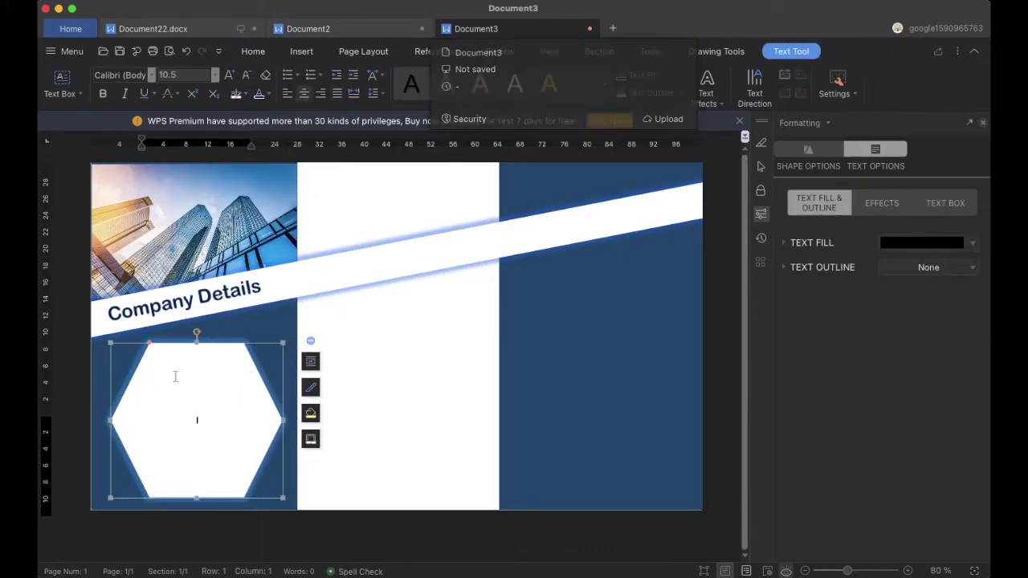
{"action": "key", "text": "super+v"}
{"action": "left_click", "coordinate": [366, 460]}
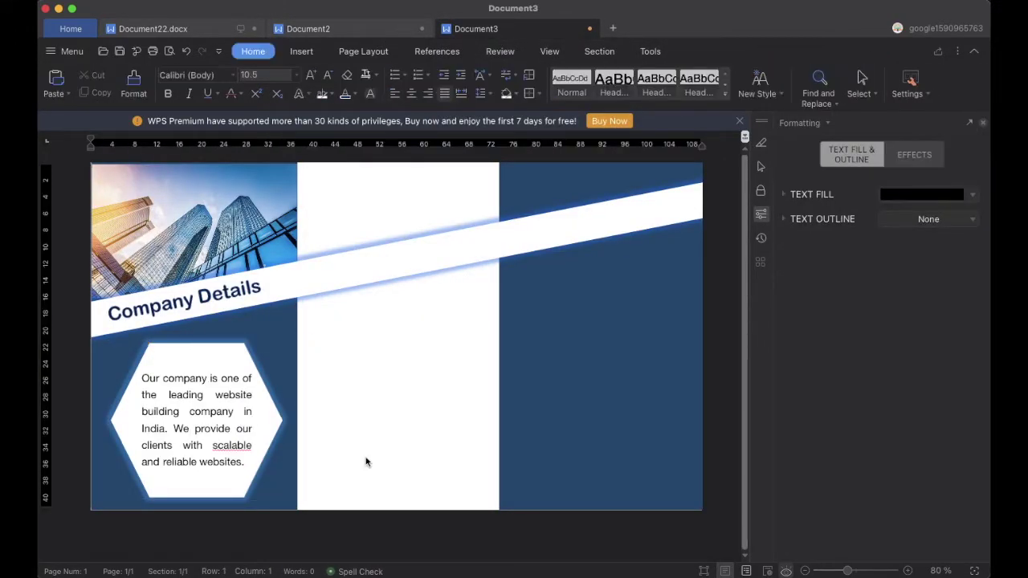
Draw a small horizontal text box at the top of the middle panel
{"action": "left_click", "coordinate": [300, 55]}
{"action": "left_click", "coordinate": [343, 87]}
{"action": "left_click", "coordinate": [353, 114]}
{"action": "left_click_drag", "start_coordinate": [318, 177], "coordinate": [377, 230]}
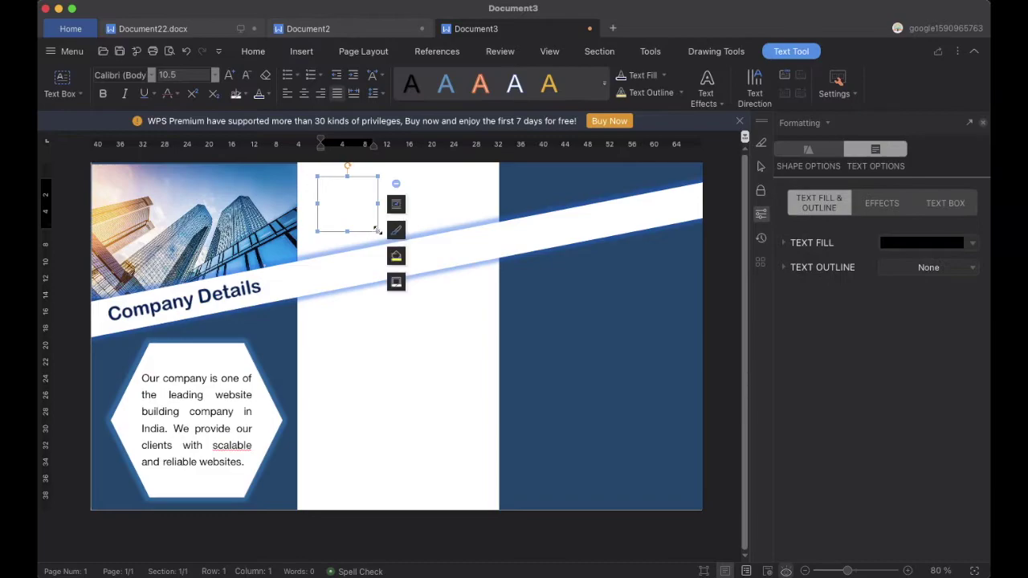
Fill the small box with the green leaf design picture
{"action": "left_click", "coordinate": [708, 52]}
{"action": "left_click", "coordinate": [493, 75]}
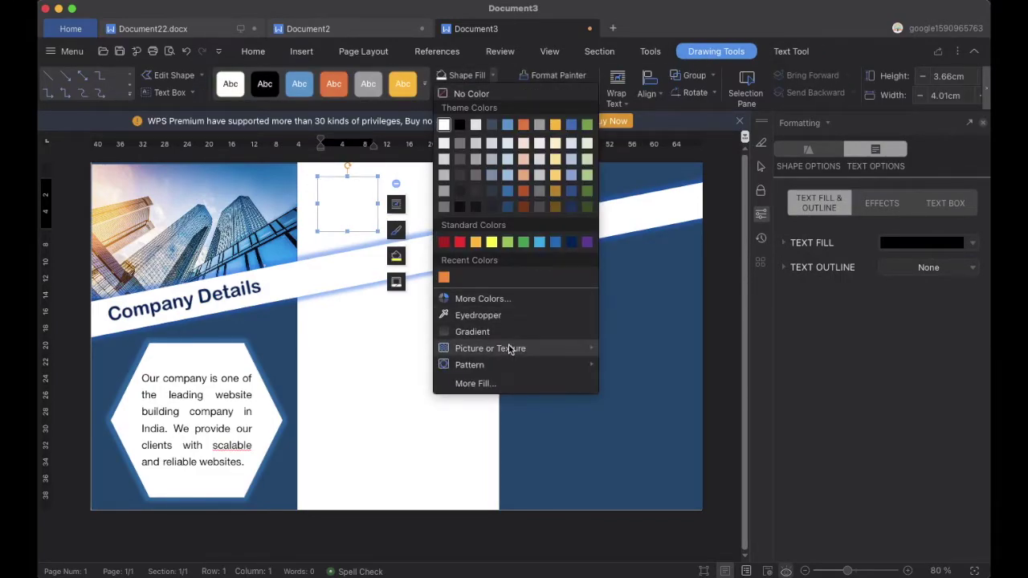
{"action": "mouse_move", "coordinate": [510, 350]}
{"action": "left_click", "coordinate": [627, 360]}
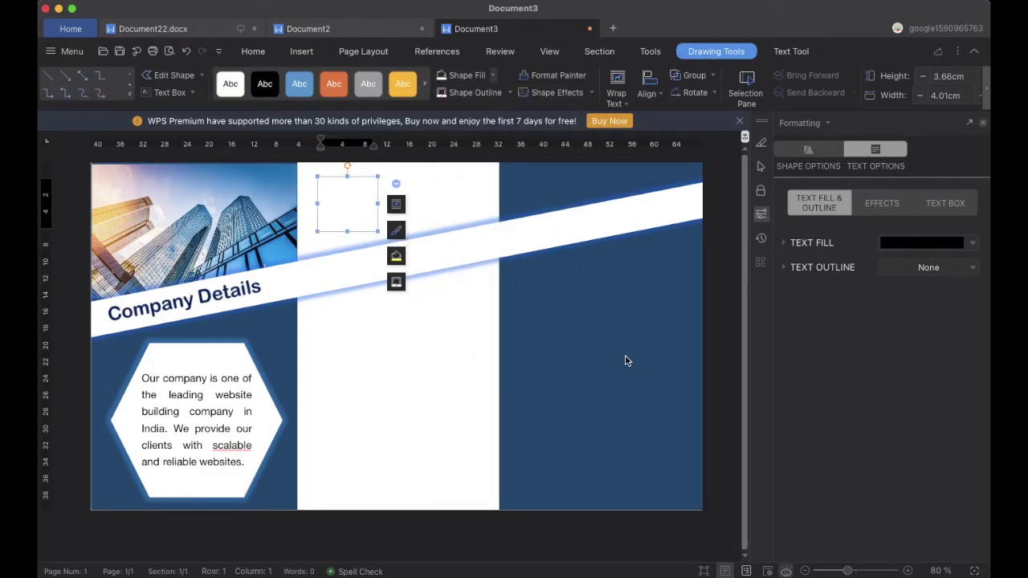
{"action": "left_click", "coordinate": [399, 166]}
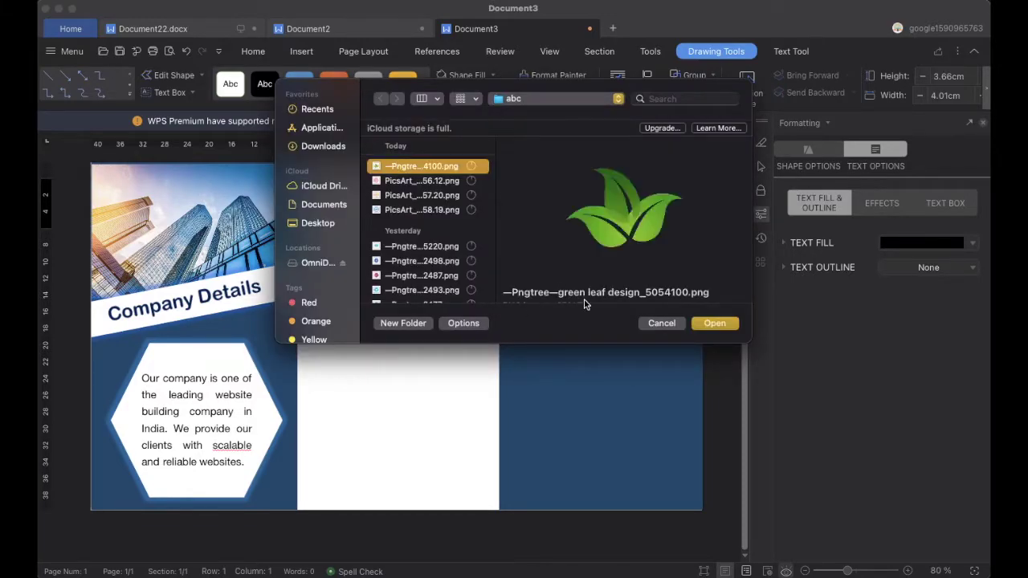
{"action": "left_click", "coordinate": [715, 324]}
{"action": "left_click", "coordinate": [457, 354]}
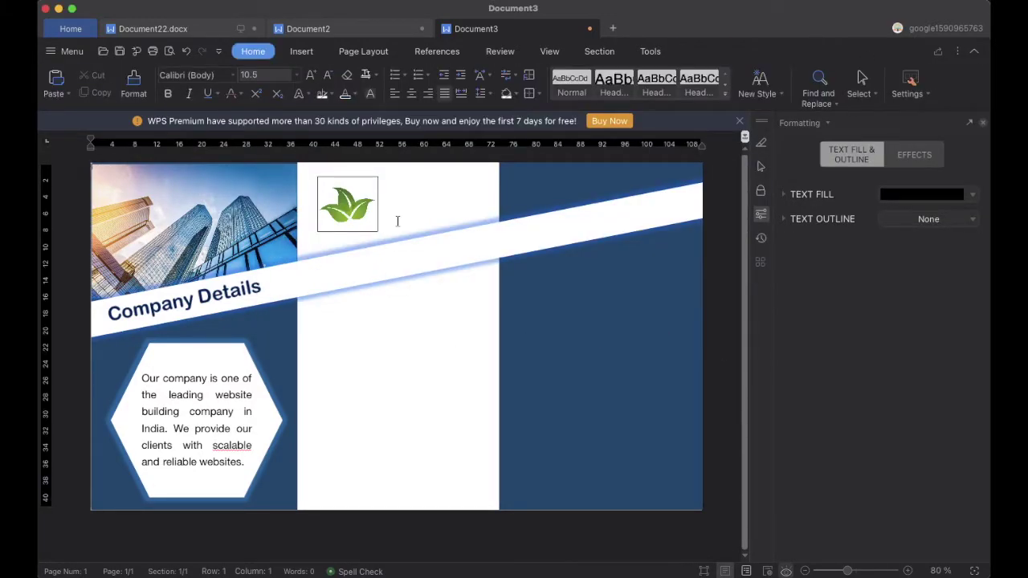
{"action": "left_click", "coordinate": [301, 51]}
{"action": "left_click", "coordinate": [362, 93]}
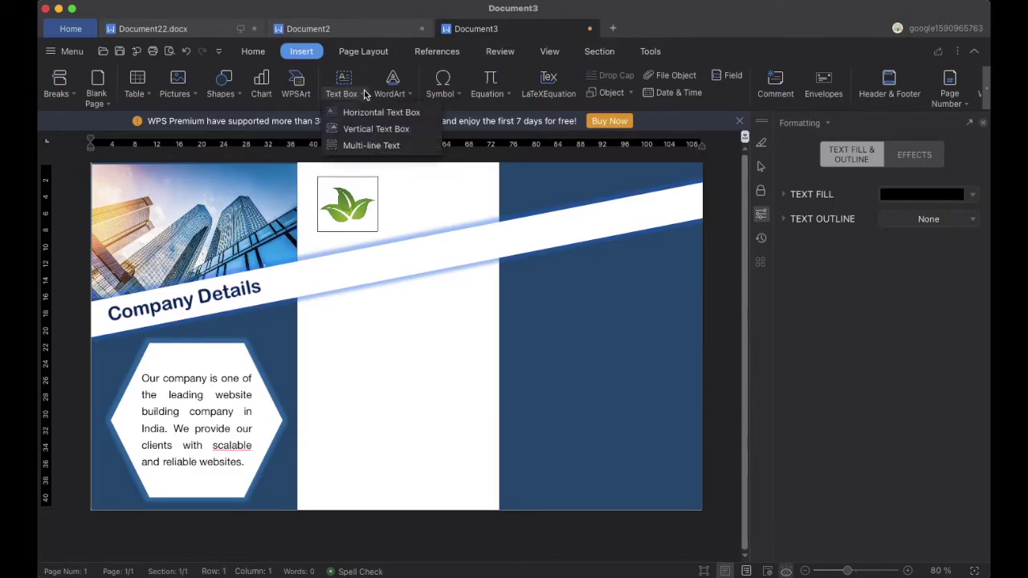
Add a tilted 'Services' text box on the band in 36 pt Arial Rounded MT Bold
{"action": "left_click", "coordinate": [368, 111]}
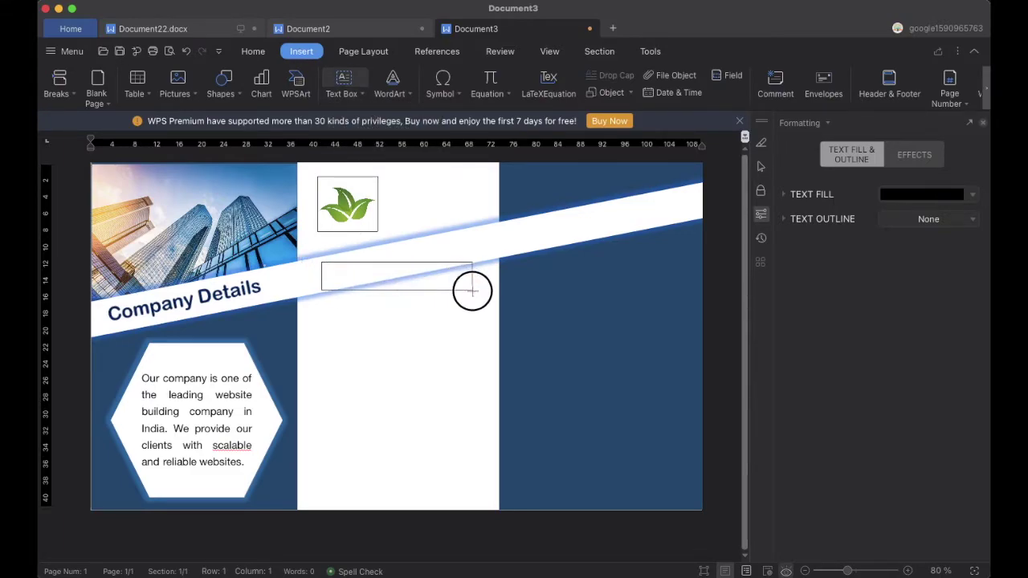
{"action": "left_click_drag", "start_coordinate": [471, 289], "coordinate": [472, 290]}
{"action": "mouse_move", "coordinate": [395, 248]}
{"action": "left_mouse_down"}
{"action": "mouse_move", "coordinate": [390, 241]}
{"action": "mouse_move", "coordinate": [397, 265]}
{"action": "mouse_move", "coordinate": [392, 238]}
{"action": "left_mouse_up"}
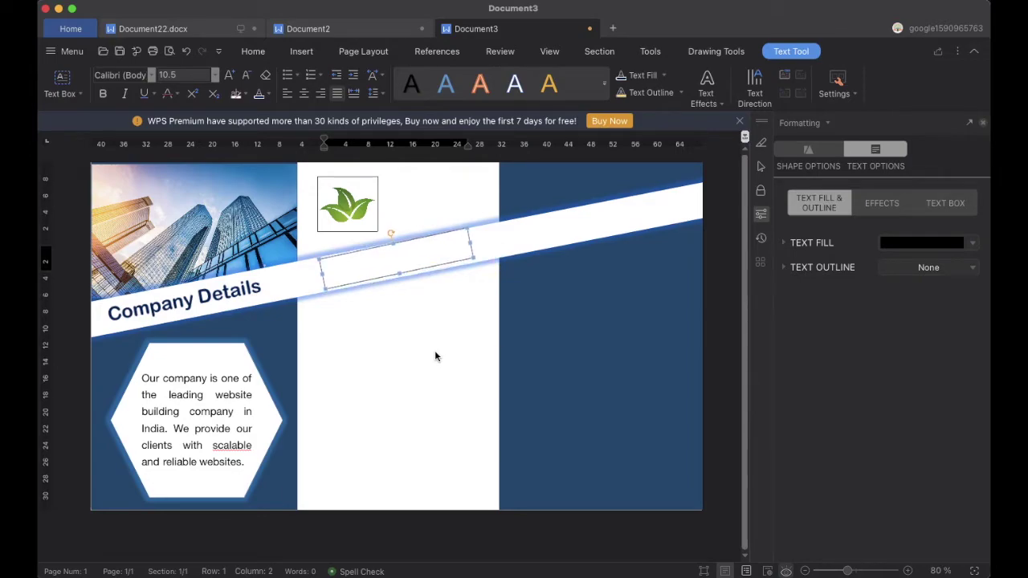
{"action": "left_click", "coordinate": [375, 256]}
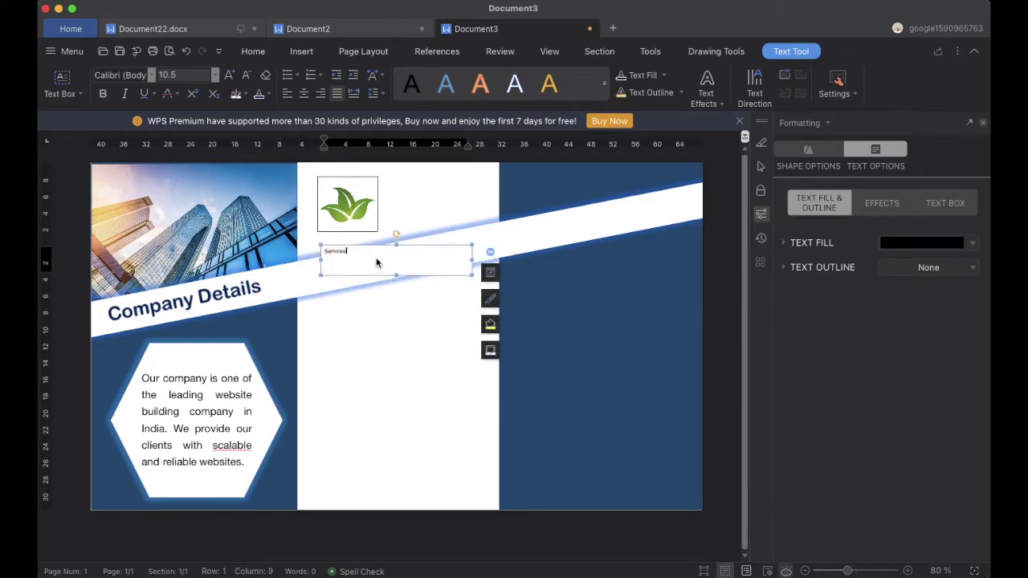
{"action": "left_click_drag", "start_coordinate": [347, 252], "coordinate": [321, 252]}
{"action": "left_click", "coordinate": [215, 75]}
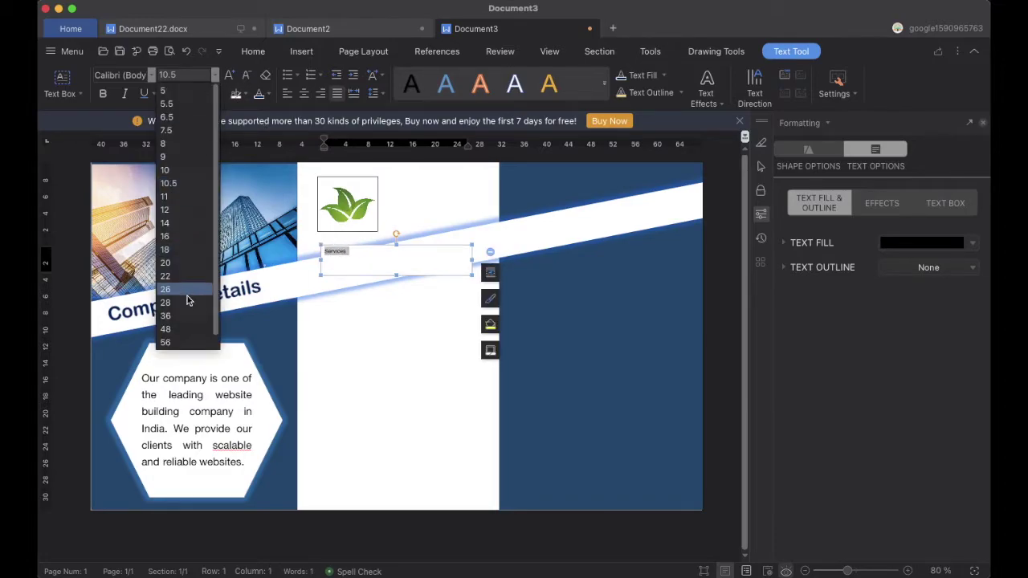
{"action": "left_click", "coordinate": [184, 319]}
{"action": "left_click", "coordinate": [151, 74]}
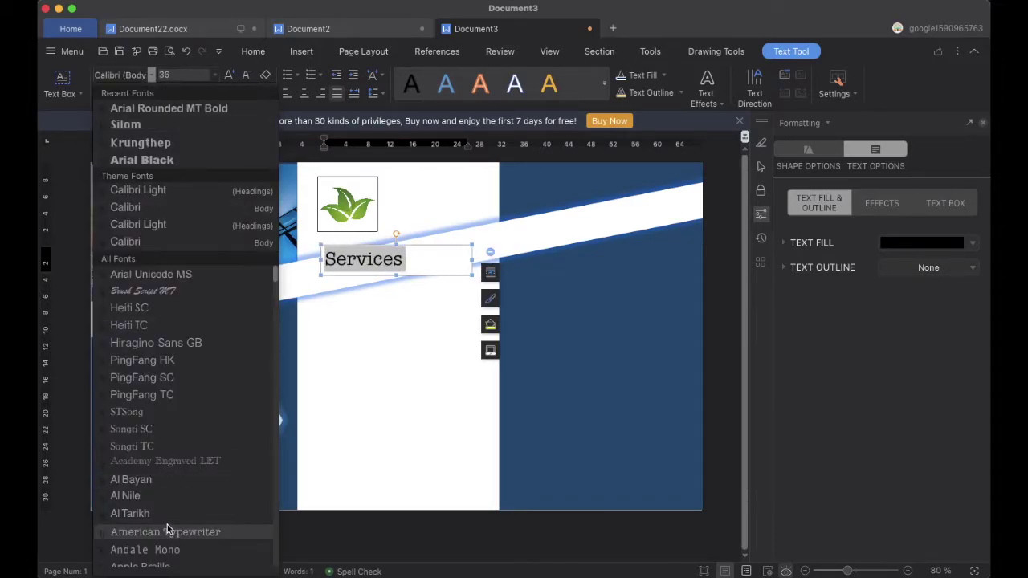
{"action": "scroll", "coordinate": [171, 522], "scroll_direction": "down", "scroll_amount": 1}
{"action": "scroll", "coordinate": [171, 519], "scroll_direction": "down", "scroll_amount": 4}
{"action": "left_click", "coordinate": [161, 470]}
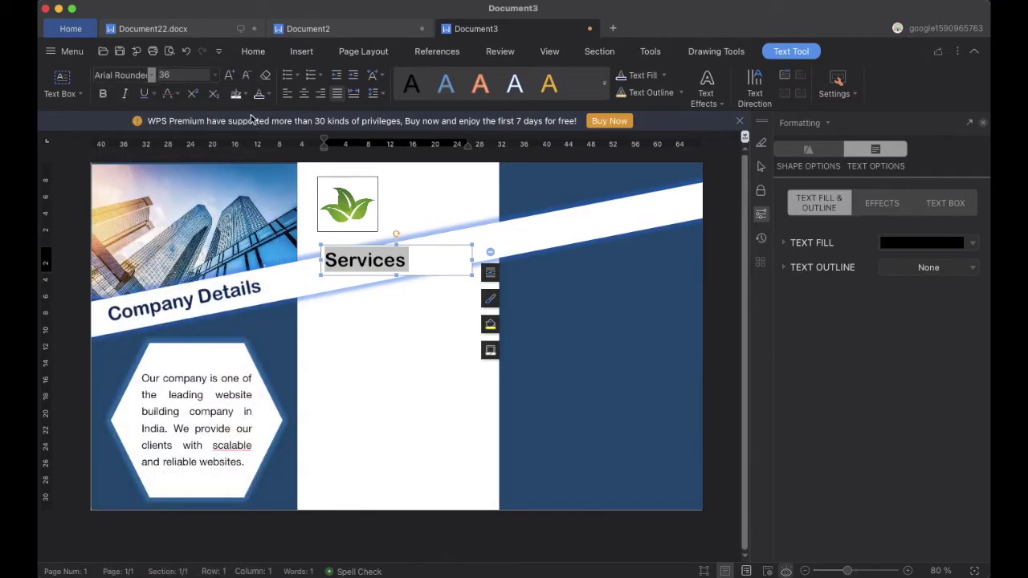
Colour the Services heading dark blue
{"action": "left_click", "coordinate": [270, 95]}
{"action": "left_click", "coordinate": [390, 272]}
{"action": "left_click", "coordinate": [436, 329]}
{"action": "left_click", "coordinate": [329, 276]}
{"action": "left_click", "coordinate": [401, 356]}
{"action": "left_click", "coordinate": [453, 250]}
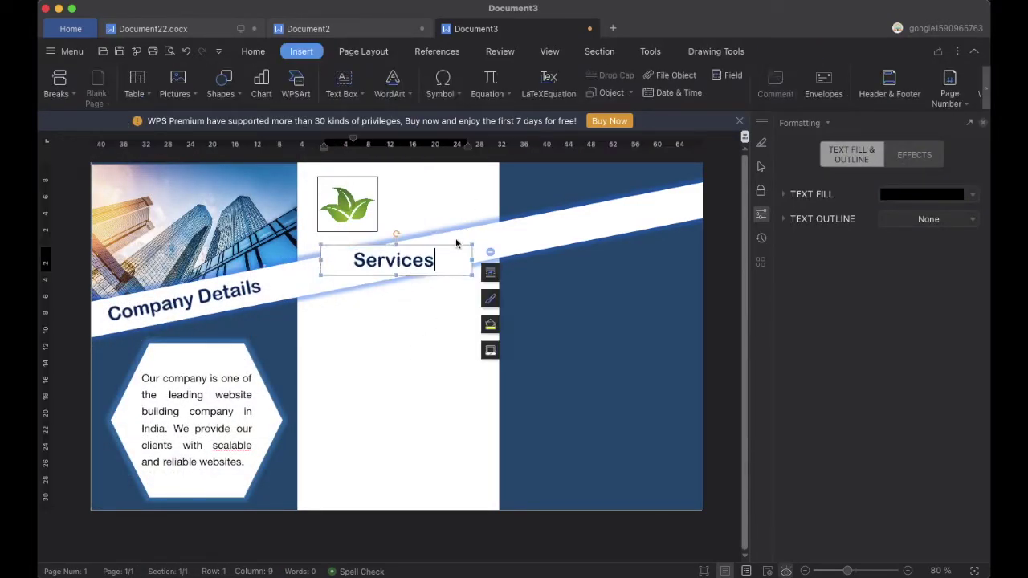
{"action": "left_click", "coordinate": [715, 51]}
{"action": "left_click", "coordinate": [432, 346]}
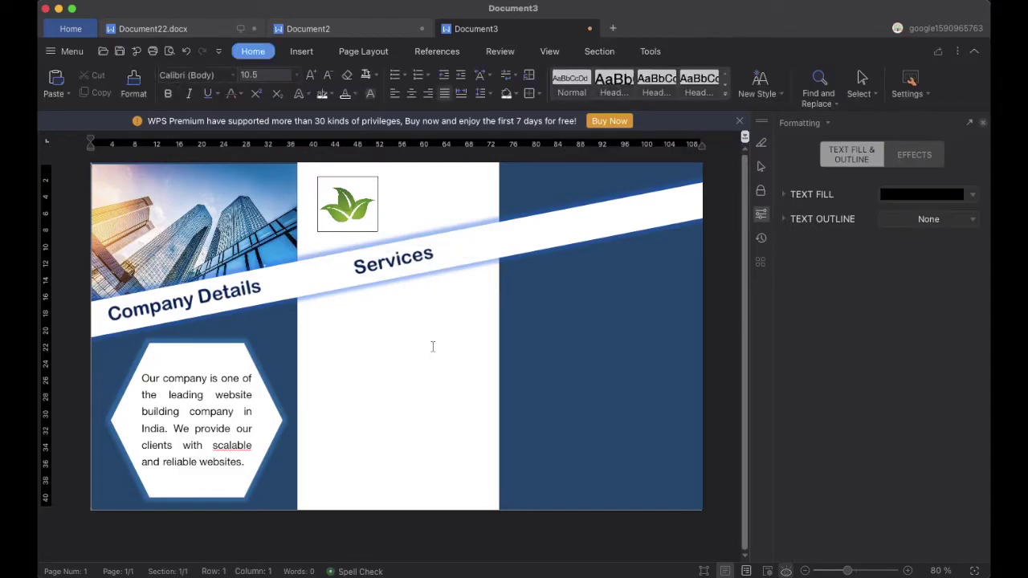
{"action": "left_click", "coordinate": [302, 51]}
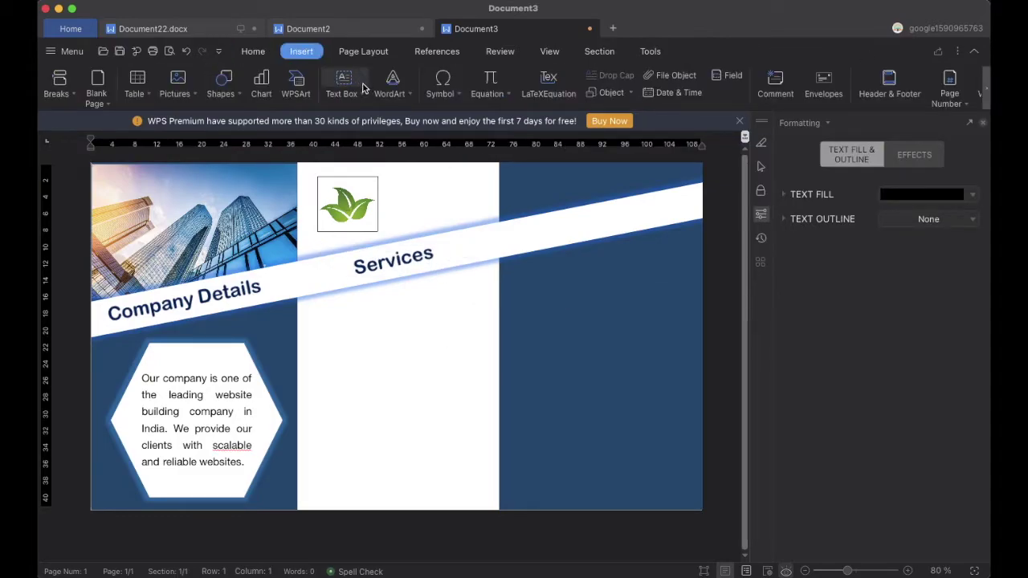
Draw a small square and a wider rectangle side by side below the Services band
{"action": "left_click", "coordinate": [222, 84]}
{"action": "left_click", "coordinate": [213, 186]}
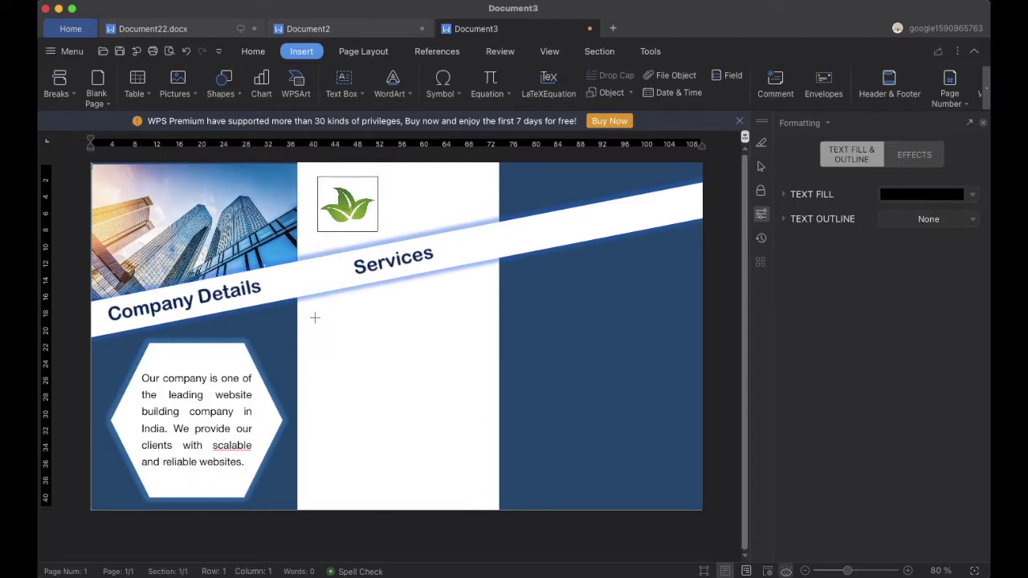
{"action": "left_click_drag", "start_coordinate": [305, 314], "coordinate": [356, 362]}
{"action": "left_click", "coordinate": [313, 55]}
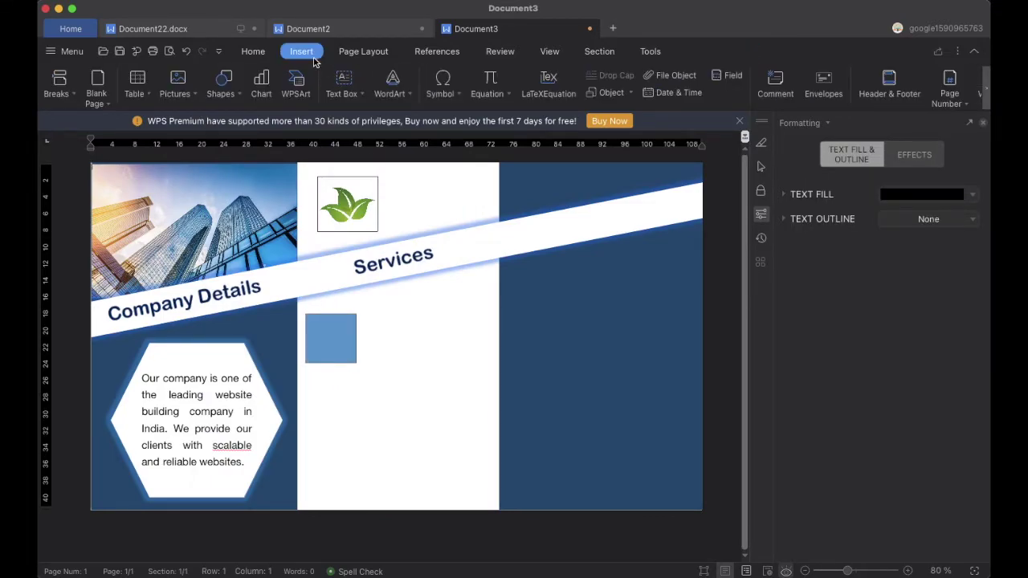
{"action": "left_click", "coordinate": [233, 93]}
{"action": "left_click", "coordinate": [215, 188]}
{"action": "mouse_move", "coordinate": [370, 310]}
{"action": "left_mouse_down"}
{"action": "mouse_move", "coordinate": [381, 351]}
{"action": "mouse_move", "coordinate": [486, 383]}
{"action": "mouse_move", "coordinate": [497, 371]}
{"action": "mouse_move", "coordinate": [493, 339]}
{"action": "left_mouse_up"}
Copy the square and wide rectangle down into a middle row and a bottom row
{"action": "left_click", "coordinate": [329, 336]}
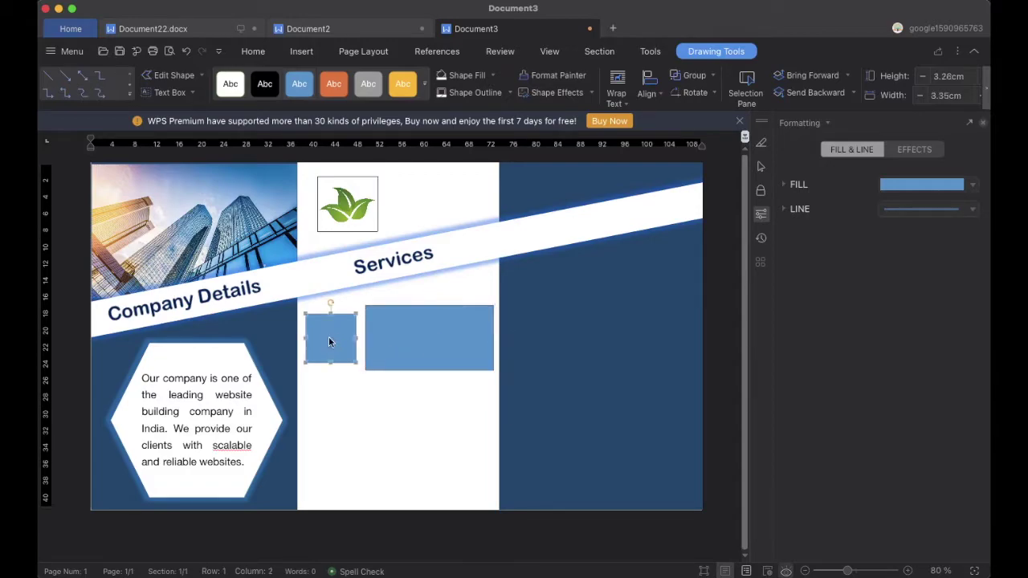
{"action": "left_click_drag", "start_coordinate": [326, 349], "coordinate": [312, 484]}
{"action": "left_click", "coordinate": [397, 348]}
{"action": "left_click_drag", "start_coordinate": [386, 372], "coordinate": [342, 408]}
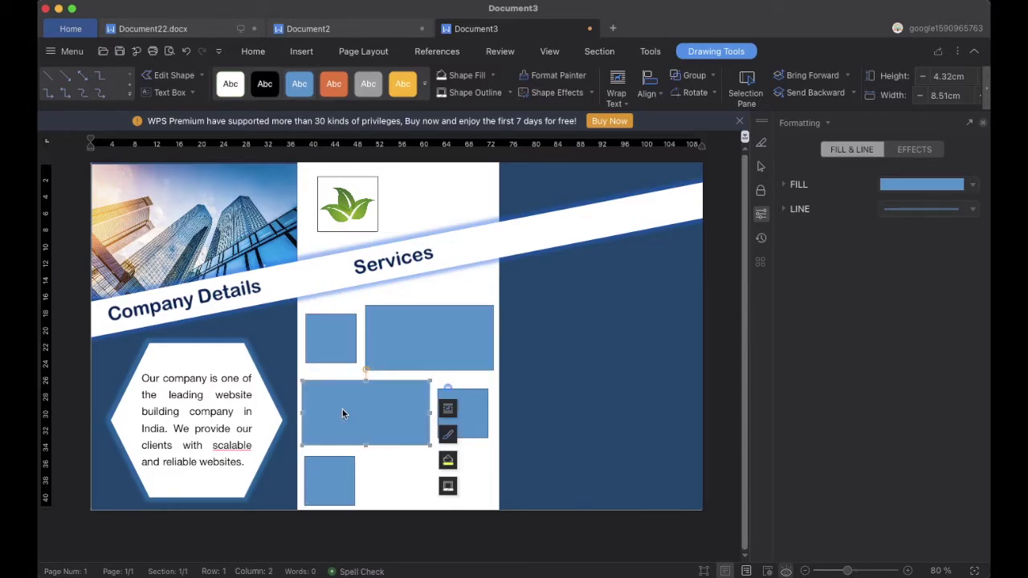
{"action": "left_click", "coordinate": [403, 364]}
{"action": "left_click_drag", "start_coordinate": [409, 347], "coordinate": [407, 466]}
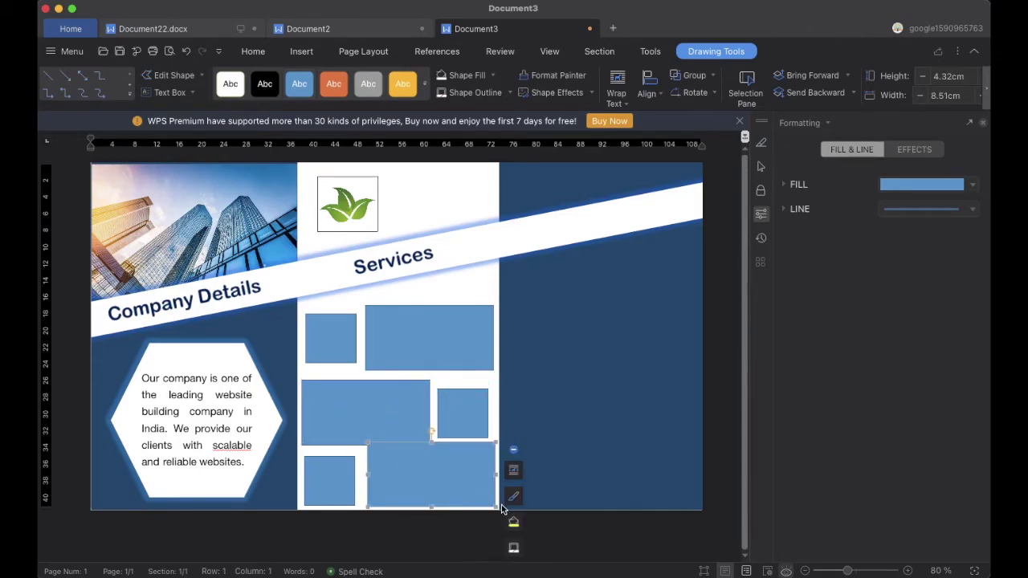
Resize and align the copied rectangles so all three rows fit the middle panel
{"action": "left_click", "coordinate": [484, 363]}
{"action": "left_click_drag", "start_coordinate": [493, 375], "coordinate": [487, 368]}
{"action": "left_click", "coordinate": [396, 419]}
{"action": "left_click_drag", "start_coordinate": [430, 451], "coordinate": [464, 424]}
{"action": "left_click", "coordinate": [464, 429]}
{"action": "left_click", "coordinate": [324, 481]}
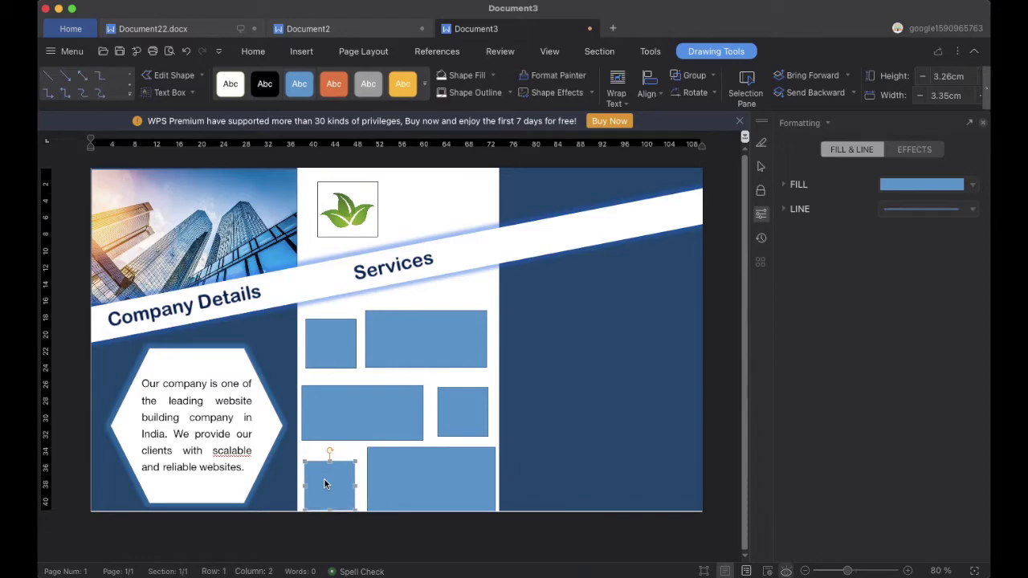
{"action": "left_click", "coordinate": [433, 477]}
{"action": "left_click_drag", "start_coordinate": [494, 510], "coordinate": [495, 507]}
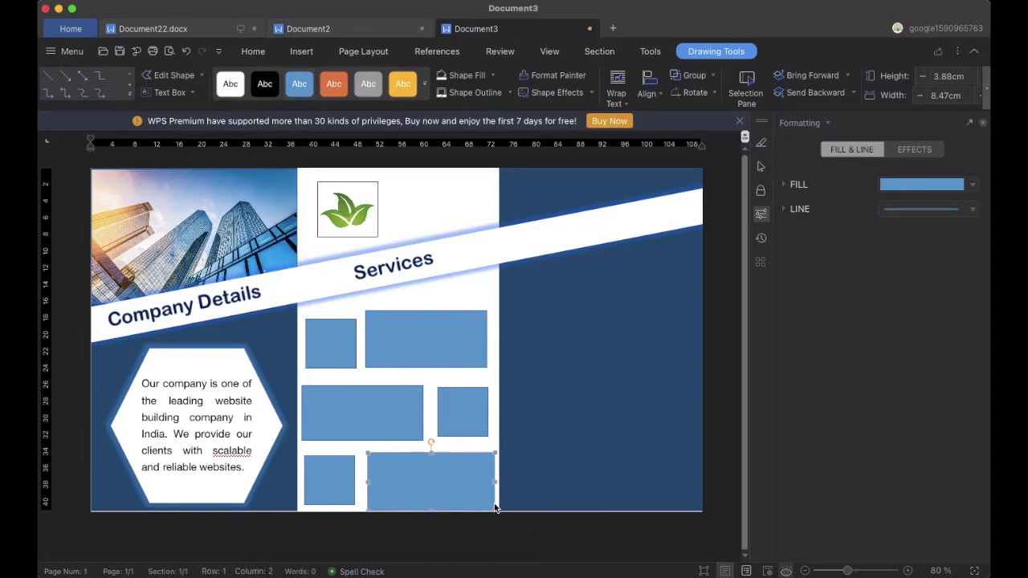
{"action": "left_click", "coordinate": [370, 408]}
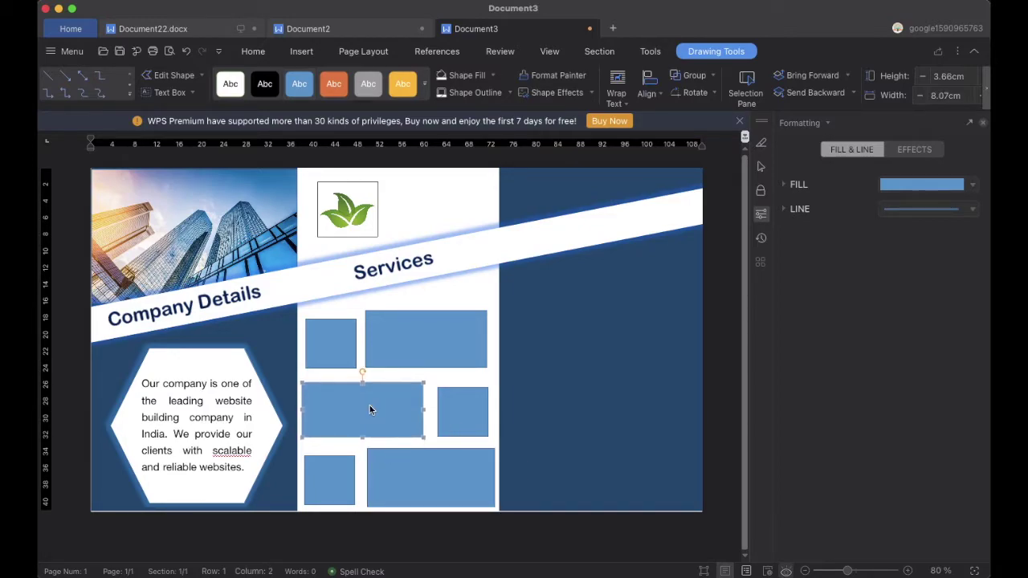
{"action": "left_click", "coordinate": [331, 335]}
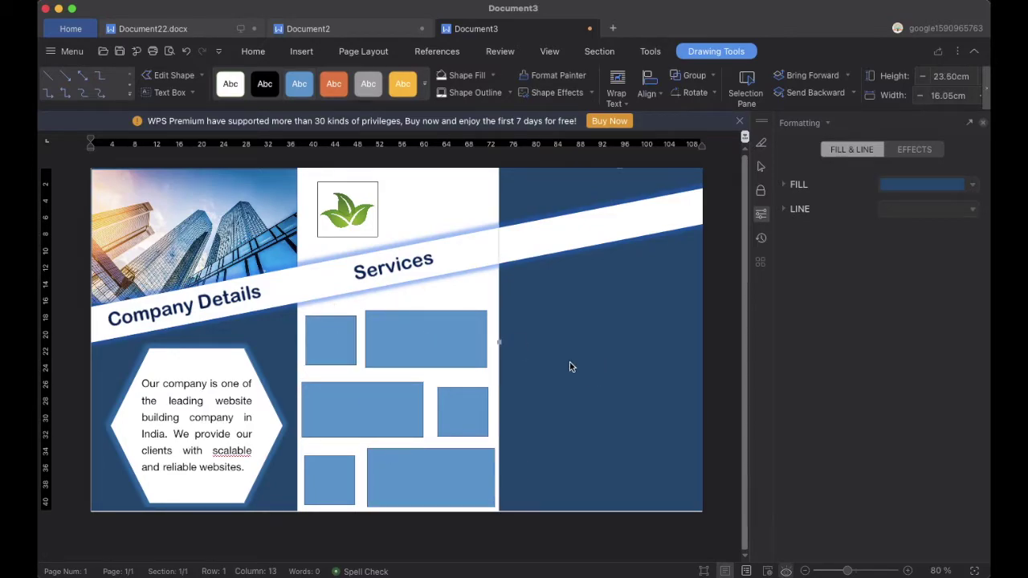
{"action": "left_click", "coordinate": [493, 75]}
Fill the top small square with the 01 badge picture
{"action": "mouse_move", "coordinate": [547, 349]}
{"action": "left_click", "coordinate": [633, 364]}
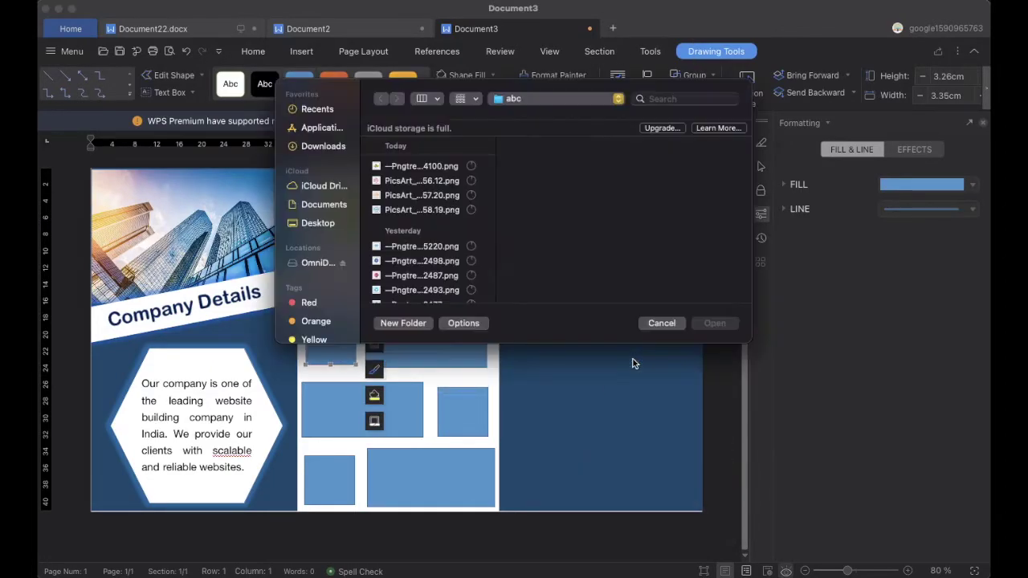
{"action": "left_click", "coordinate": [422, 181]}
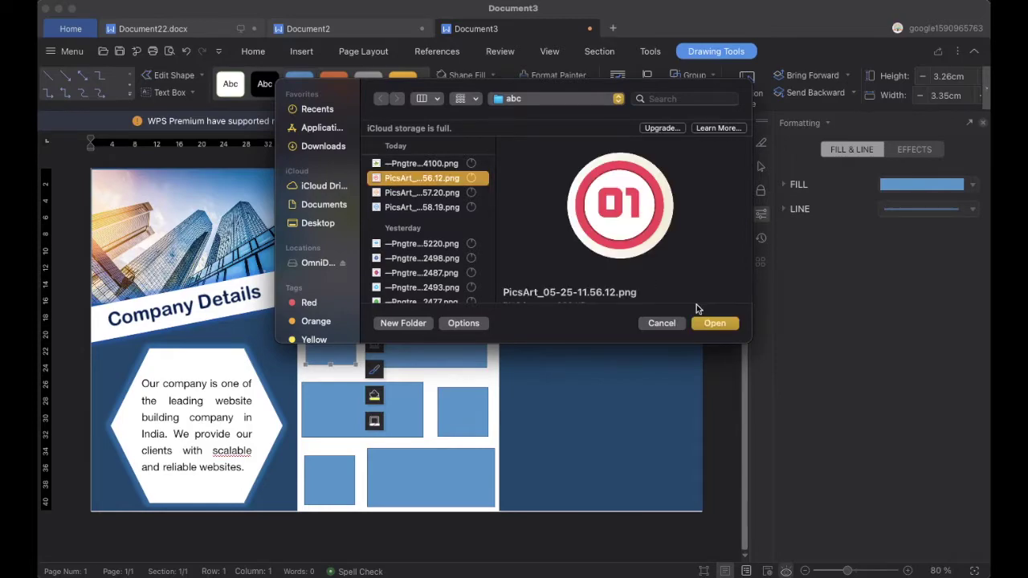
{"action": "left_click", "coordinate": [714, 323]}
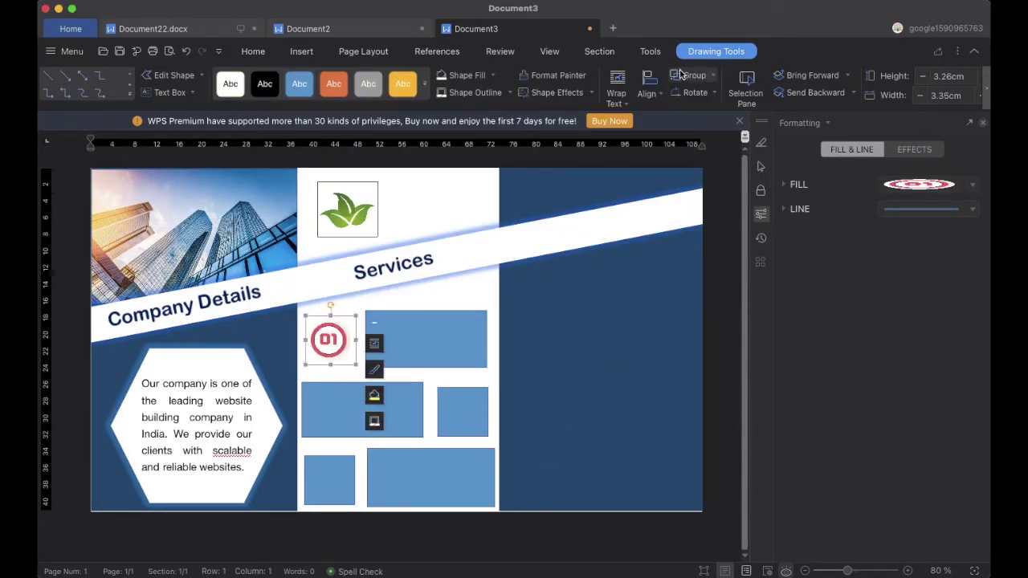
Fill the middle-row small square with the 02 badge picture
{"action": "left_click", "coordinate": [464, 428]}
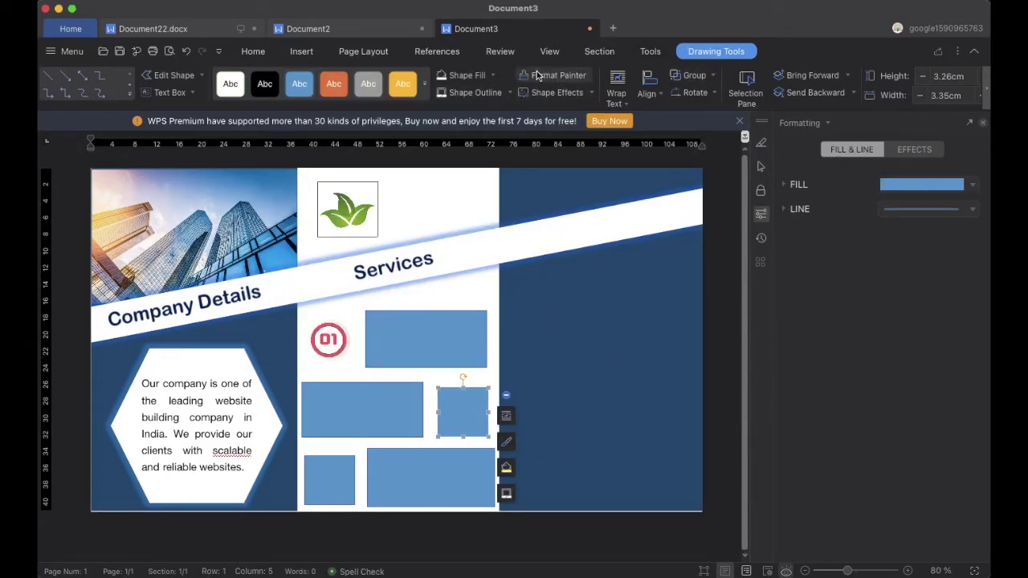
{"action": "left_click", "coordinate": [464, 74]}
{"action": "left_click", "coordinate": [492, 75]}
{"action": "mouse_move", "coordinate": [591, 348]}
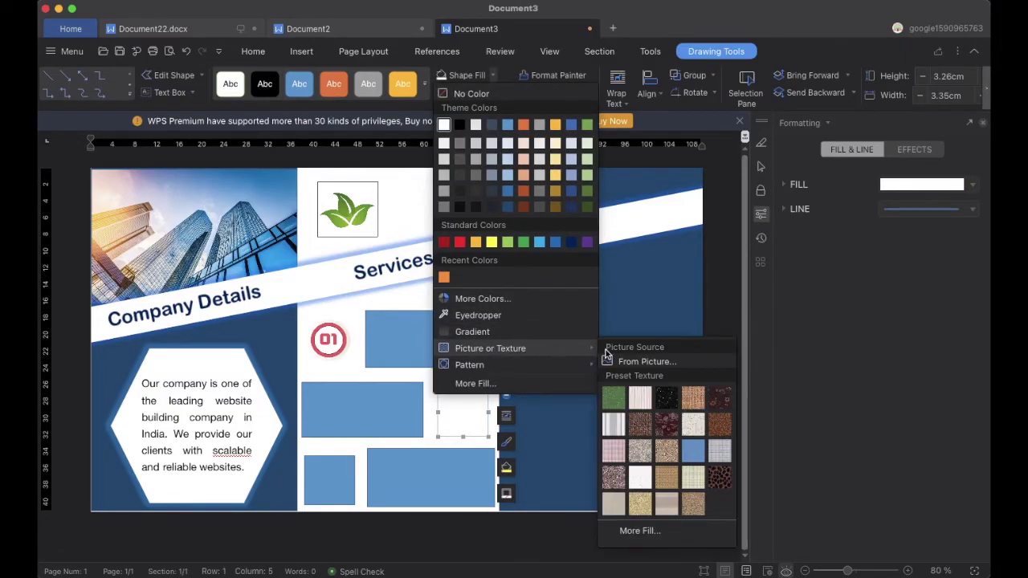
{"action": "left_click", "coordinate": [616, 361]}
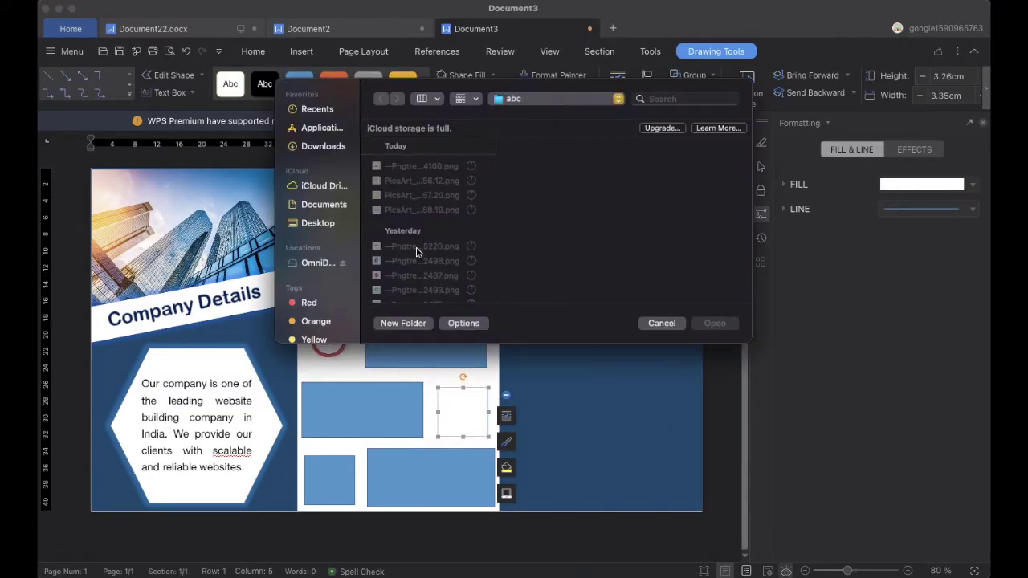
{"action": "left_click", "coordinate": [422, 195]}
{"action": "left_click", "coordinate": [715, 324]}
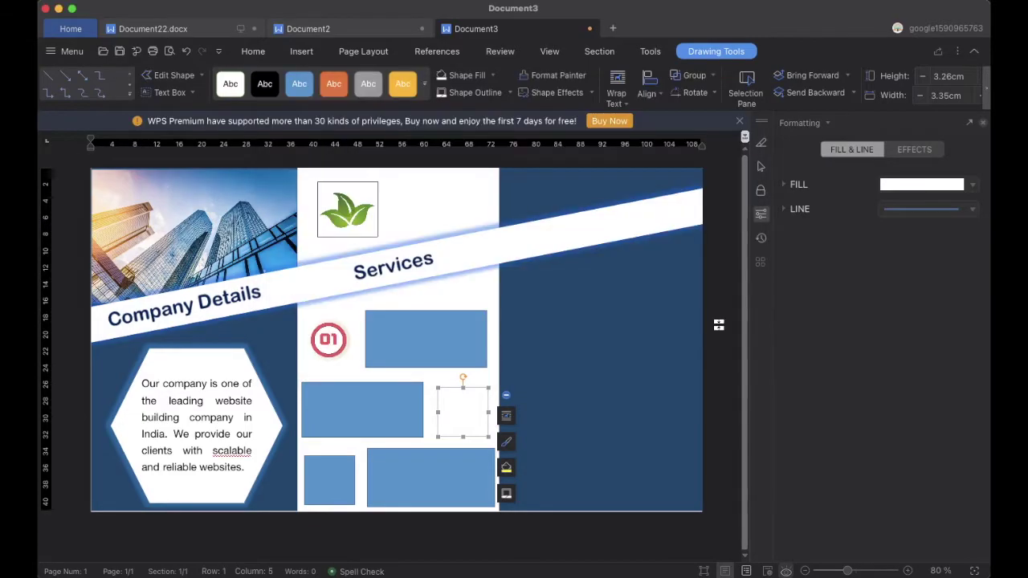
Fill the bottom-row small square with the 03 badge picture
{"action": "left_click", "coordinate": [333, 475]}
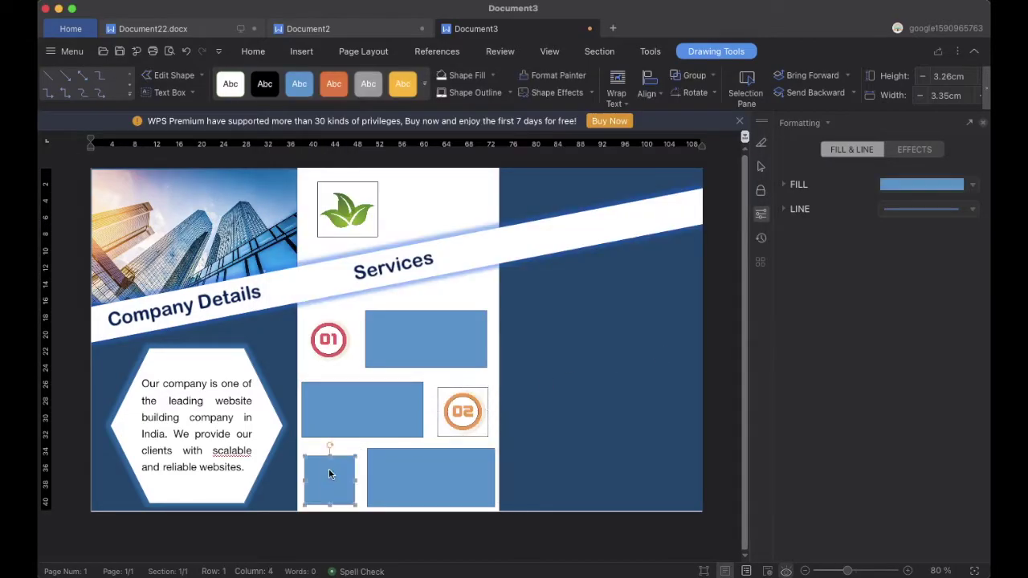
{"action": "left_click", "coordinate": [493, 78]}
{"action": "mouse_move", "coordinate": [525, 349]}
{"action": "left_click", "coordinate": [613, 361]}
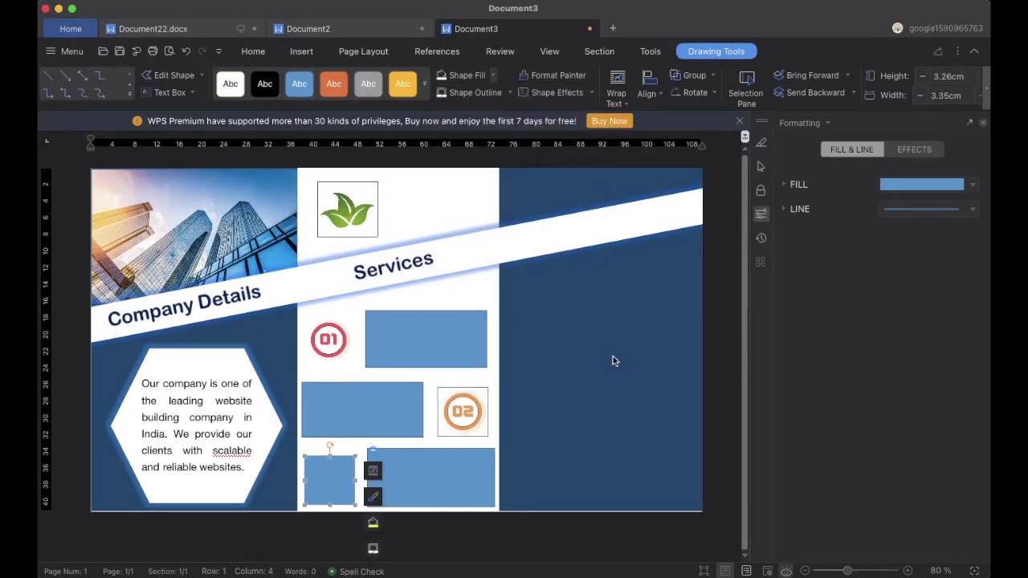
{"action": "left_click", "coordinate": [402, 212]}
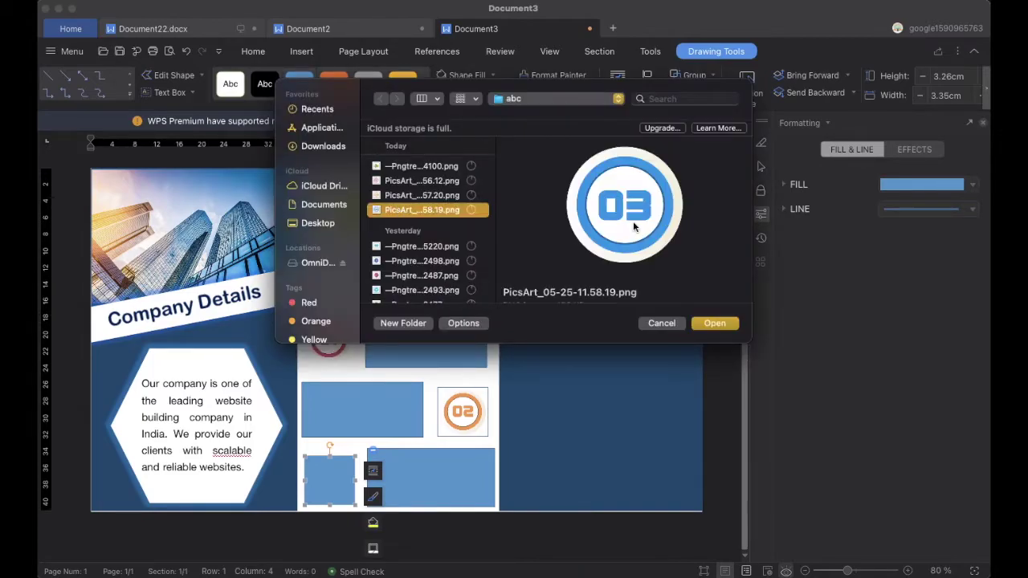
{"action": "left_click", "coordinate": [715, 324]}
{"action": "left_click", "coordinate": [430, 336]}
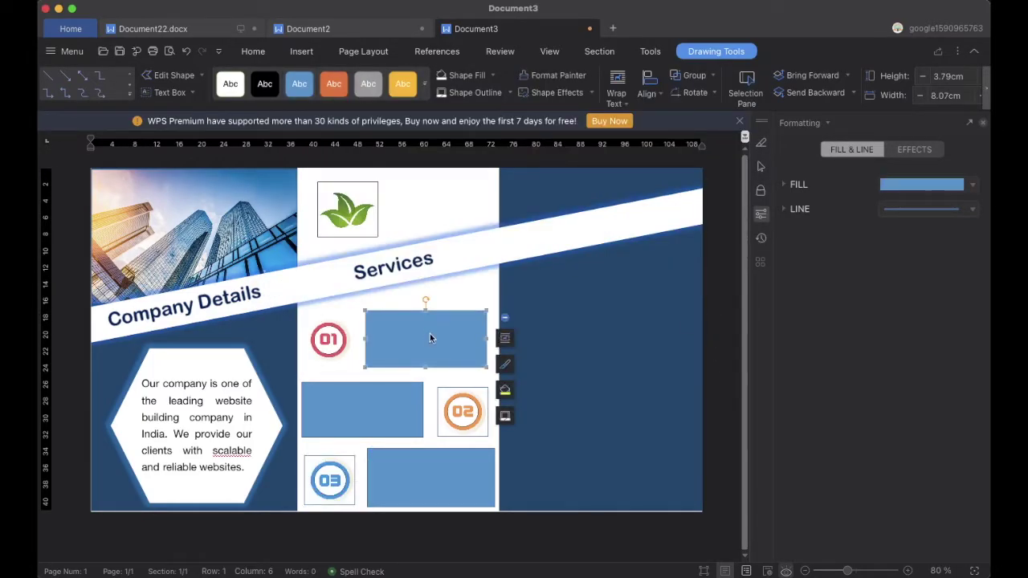
Delete the three wide blue rectangles, keeping only the numbered badges
{"action": "key", "text": "Delete"}
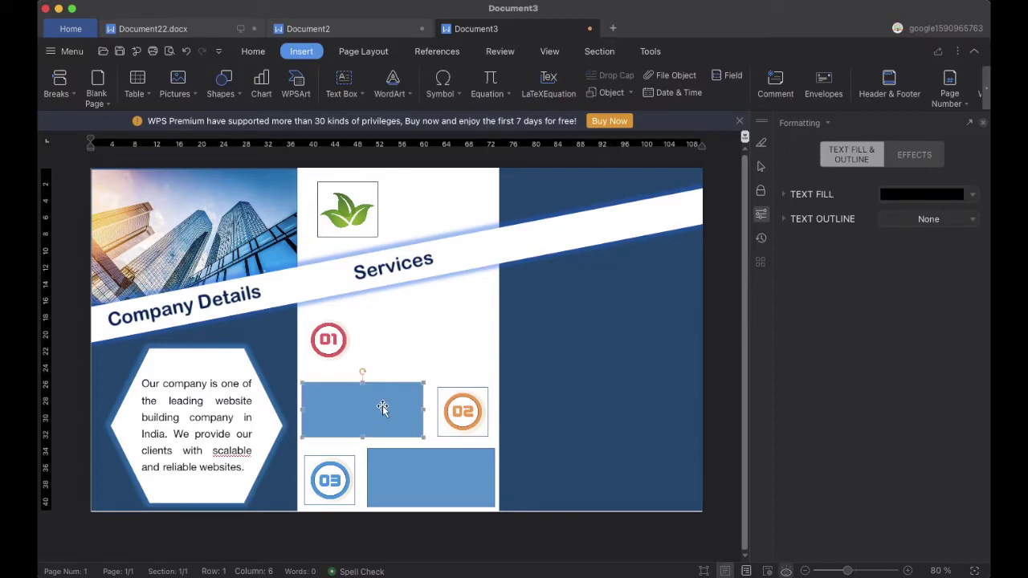
{"action": "left_click", "coordinate": [383, 405]}
{"action": "key", "text": "Delete"}
{"action": "left_click", "coordinate": [417, 457]}
{"action": "key", "text": "Delete"}
{"action": "left_click", "coordinate": [330, 479]}
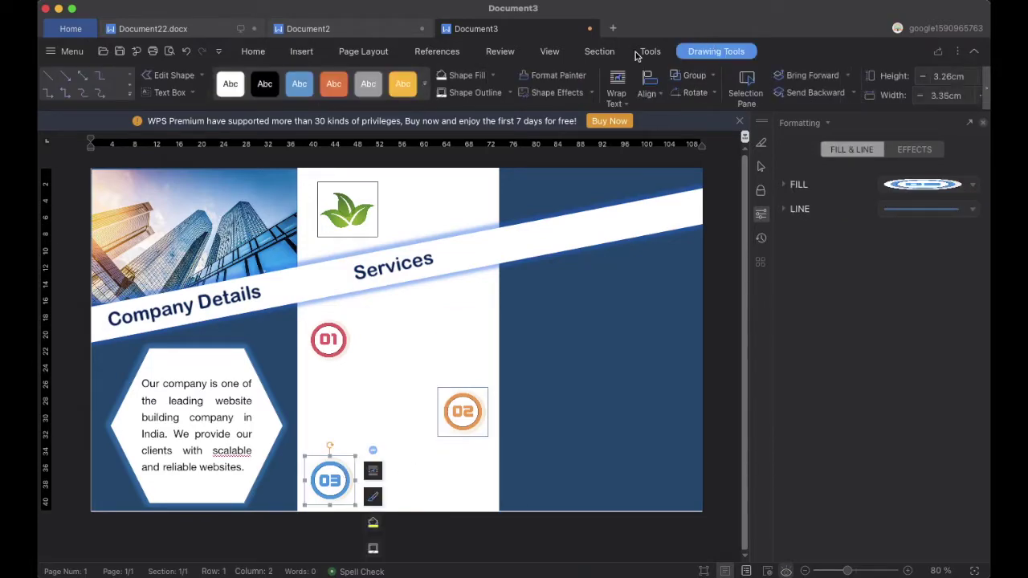
{"action": "left_click", "coordinate": [466, 404]}
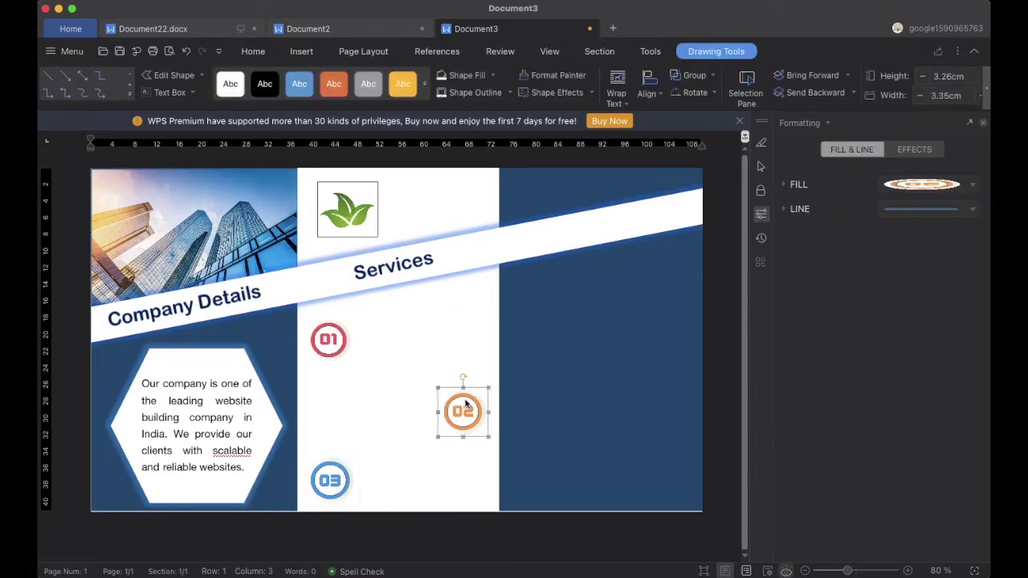
Draw a text box beside the 01 badge and adjust its position and height
{"action": "left_click", "coordinate": [301, 51]}
{"action": "left_click", "coordinate": [351, 85]}
{"action": "left_click_drag", "start_coordinate": [365, 323], "coordinate": [494, 374]}
{"action": "left_click_drag", "start_coordinate": [437, 323], "coordinate": [436, 313]}
{"action": "left_click_drag", "start_coordinate": [490, 364], "coordinate": [348, 388]}
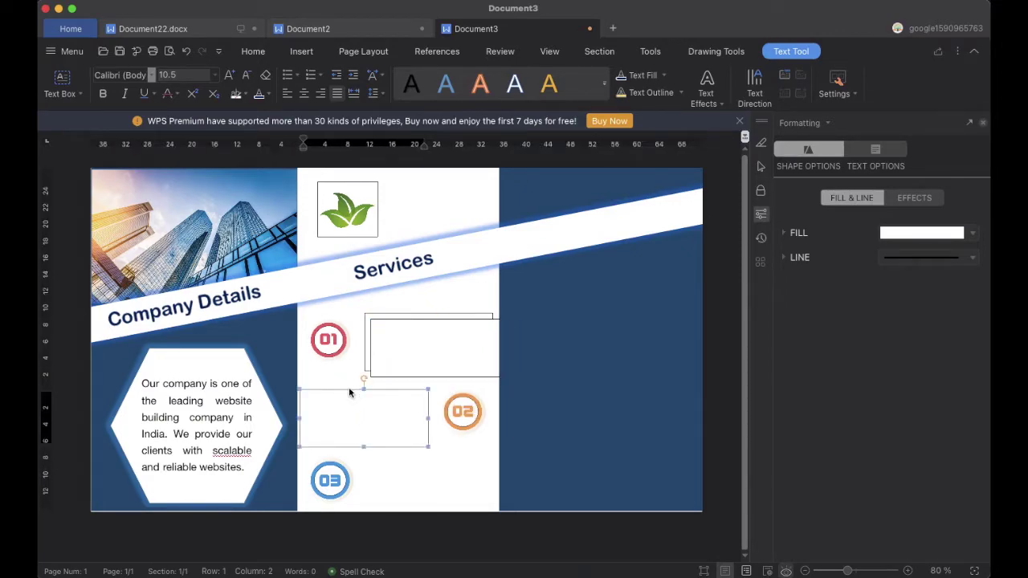
Copy the text box beside the 02 and 03 badges and line them up
{"action": "left_click", "coordinate": [391, 321]}
{"action": "left_click_drag", "start_coordinate": [391, 321], "coordinate": [383, 454]}
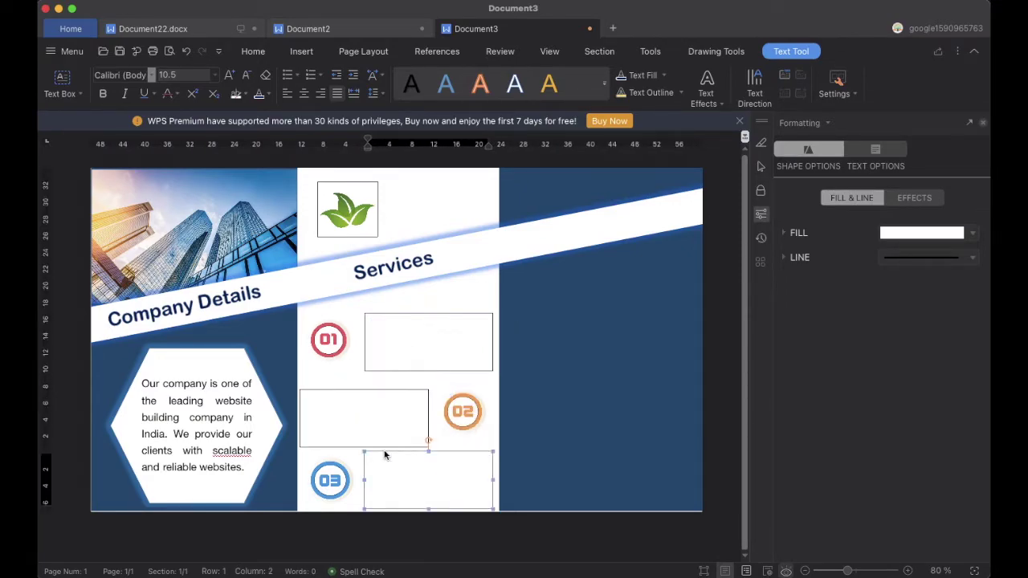
{"action": "left_click", "coordinate": [356, 400]}
{"action": "left_click_drag", "start_coordinate": [350, 386], "coordinate": [348, 380]}
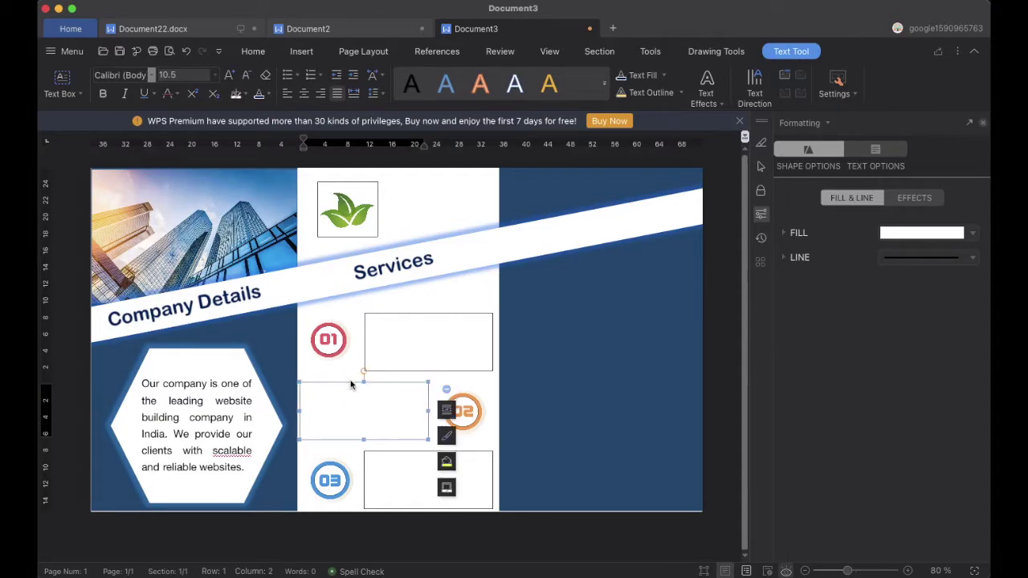
{"action": "left_click", "coordinate": [418, 469]}
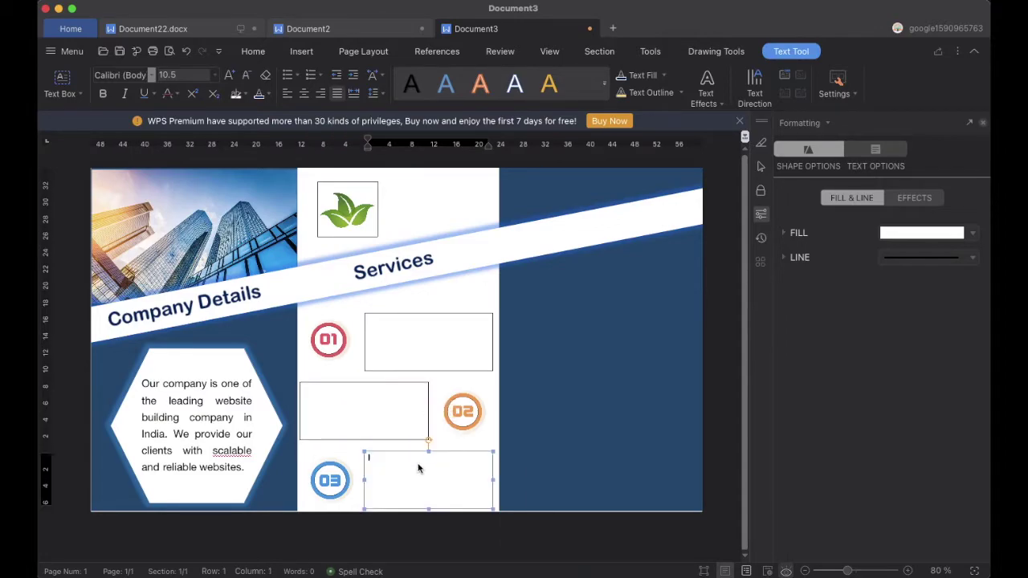
{"action": "left_click", "coordinate": [539, 317]}
Copy the web development sentence from Document2 into the Service 1 box beside the 01 badge
{"action": "left_click", "coordinate": [399, 317]}
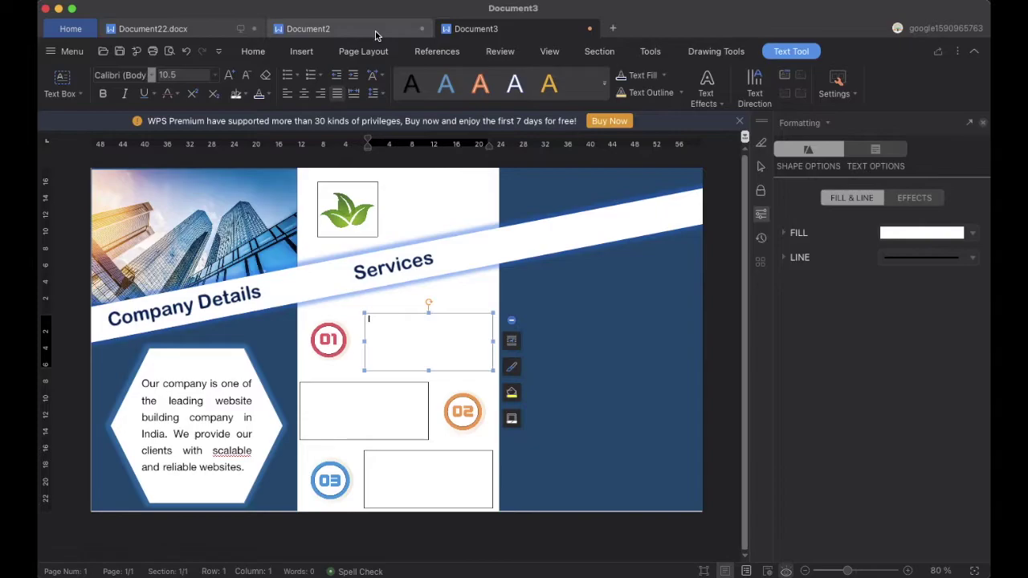
{"action": "left_click", "coordinate": [378, 31]}
{"action": "left_click", "coordinate": [478, 30]}
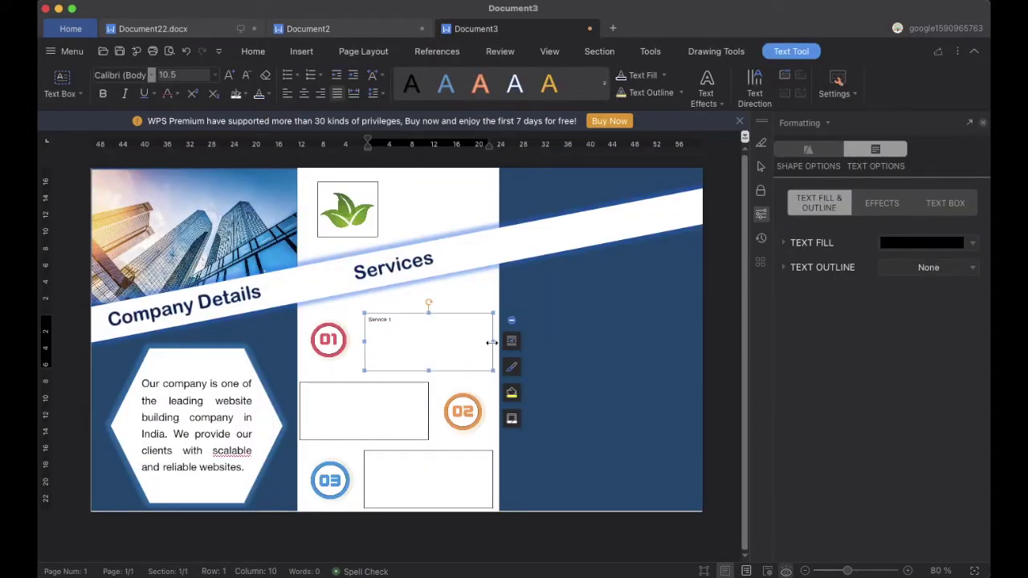
{"action": "left_click", "coordinate": [360, 28]}
{"action": "left_click_drag", "start_coordinate": [420, 287], "coordinate": [287, 280]}
{"action": "key", "text": "ctrl+c"}
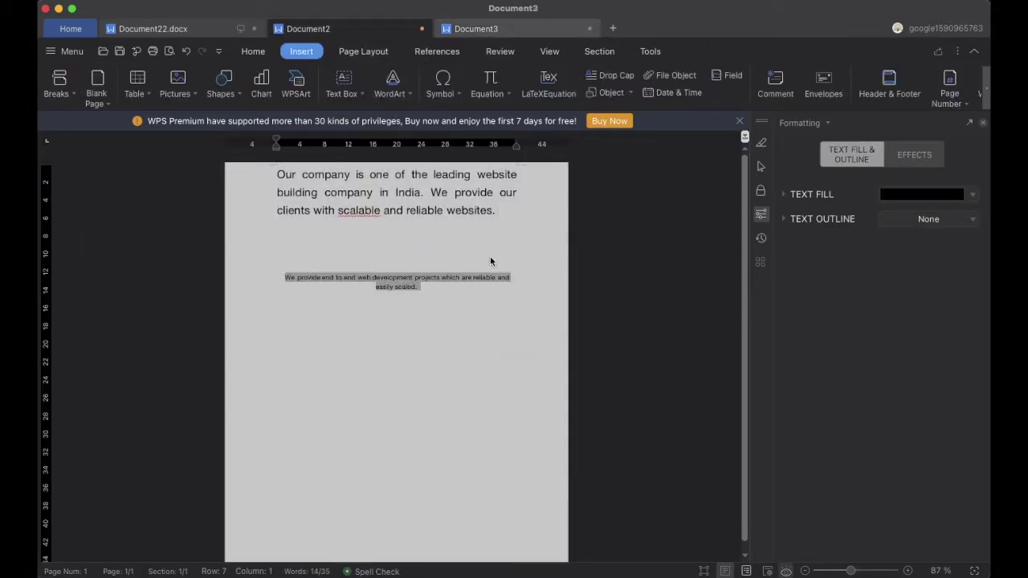
{"action": "left_click", "coordinate": [477, 29]}
{"action": "key", "text": "ctrl+v"}
{"action": "left_click", "coordinate": [382, 321]}
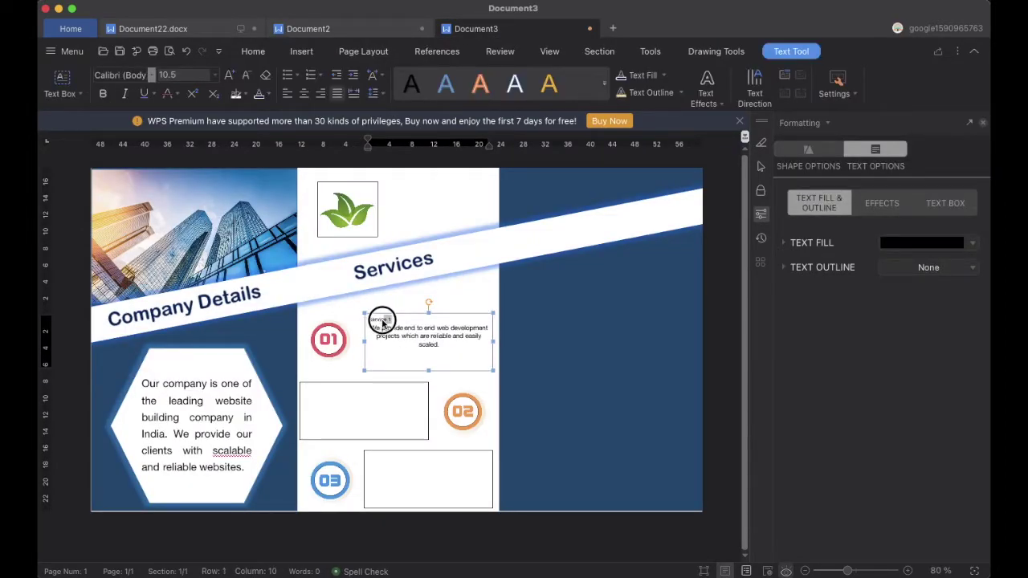
{"action": "left_click", "coordinate": [215, 75]}
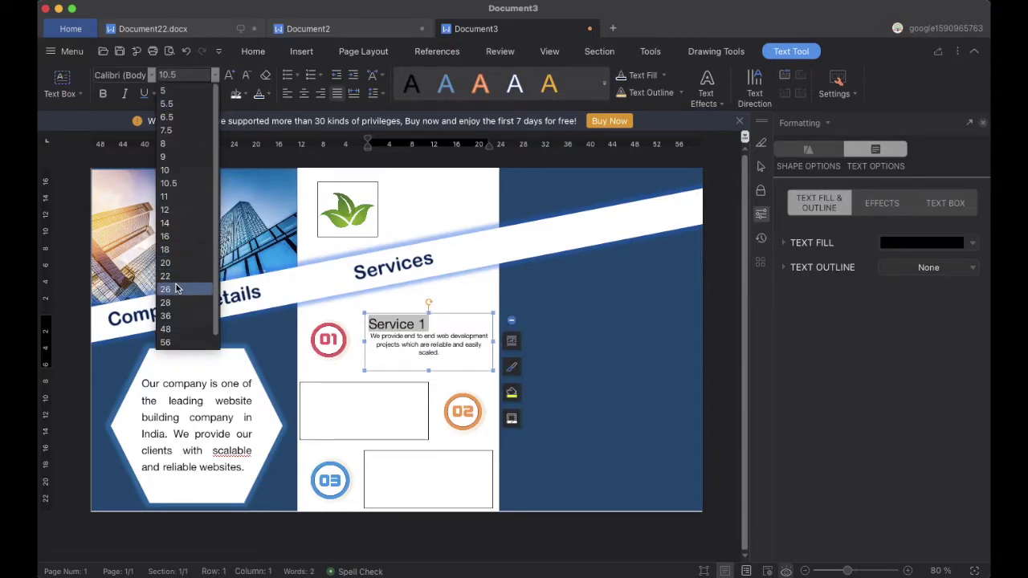
Make the Service 1 heading 26 pt with a glow text effect
{"action": "left_click", "coordinate": [176, 290]}
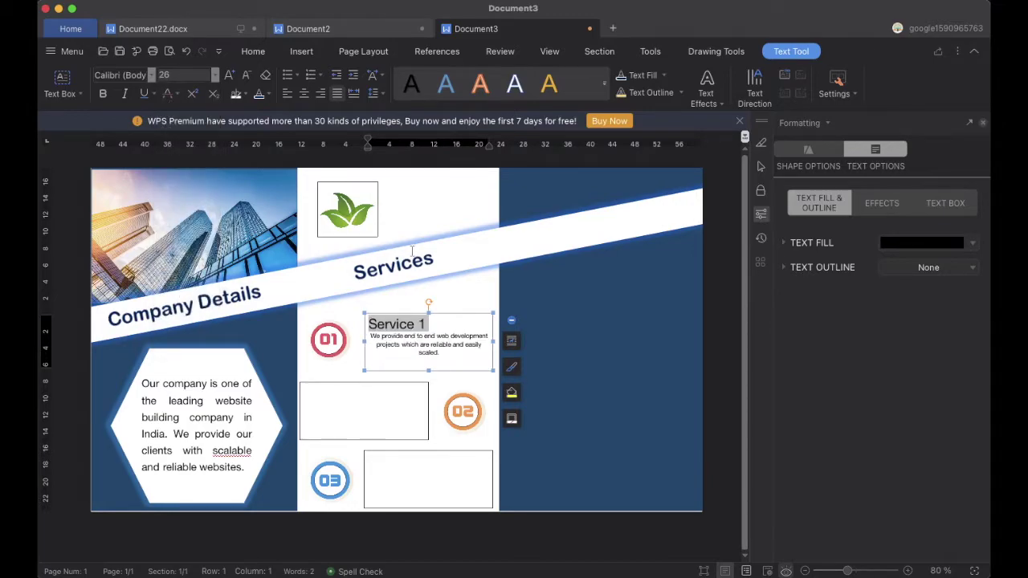
{"action": "left_click", "coordinate": [104, 95]}
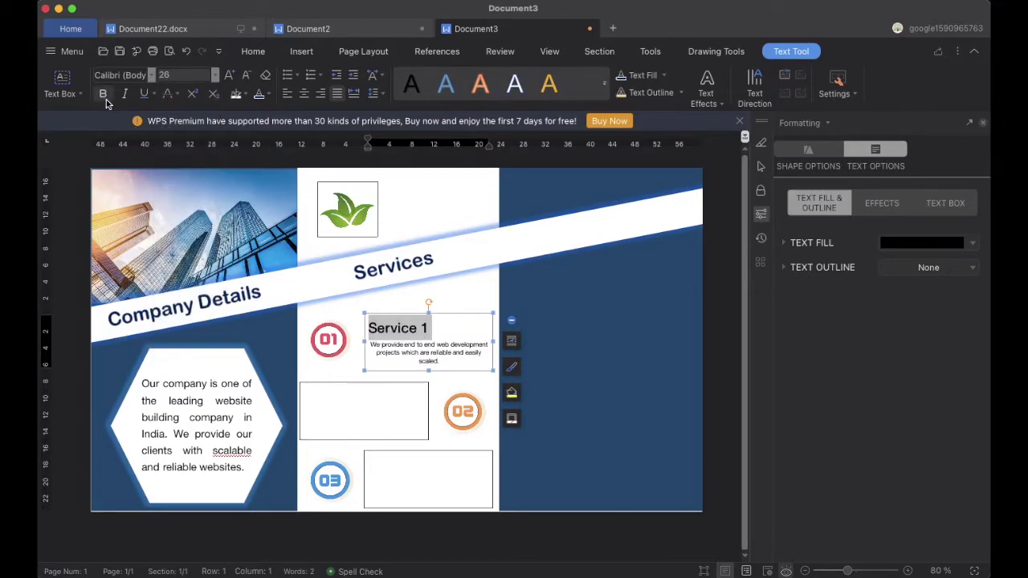
{"action": "left_click", "coordinate": [105, 97]}
{"action": "left_click", "coordinate": [705, 78]}
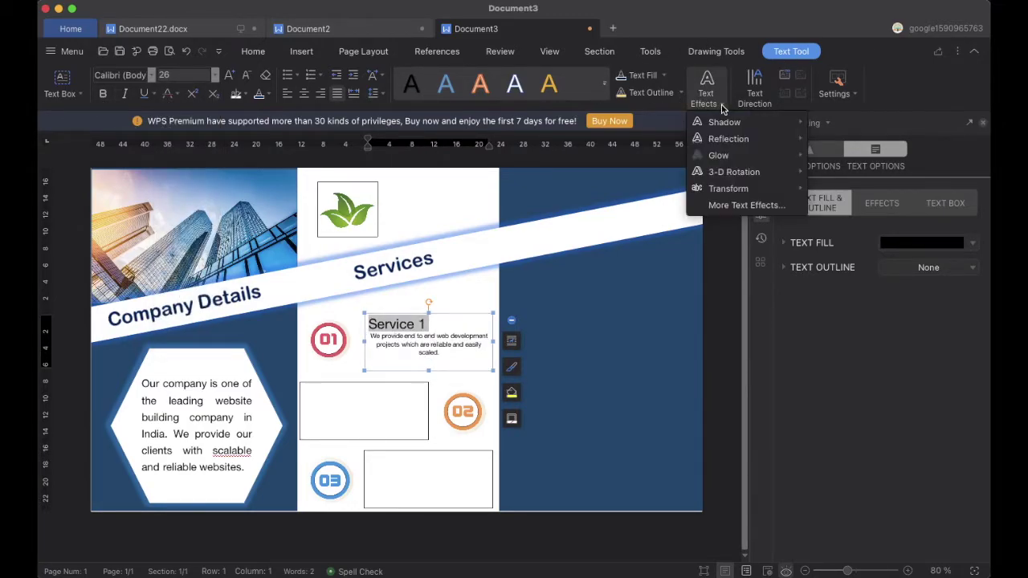
{"action": "mouse_move", "coordinate": [783, 161]}
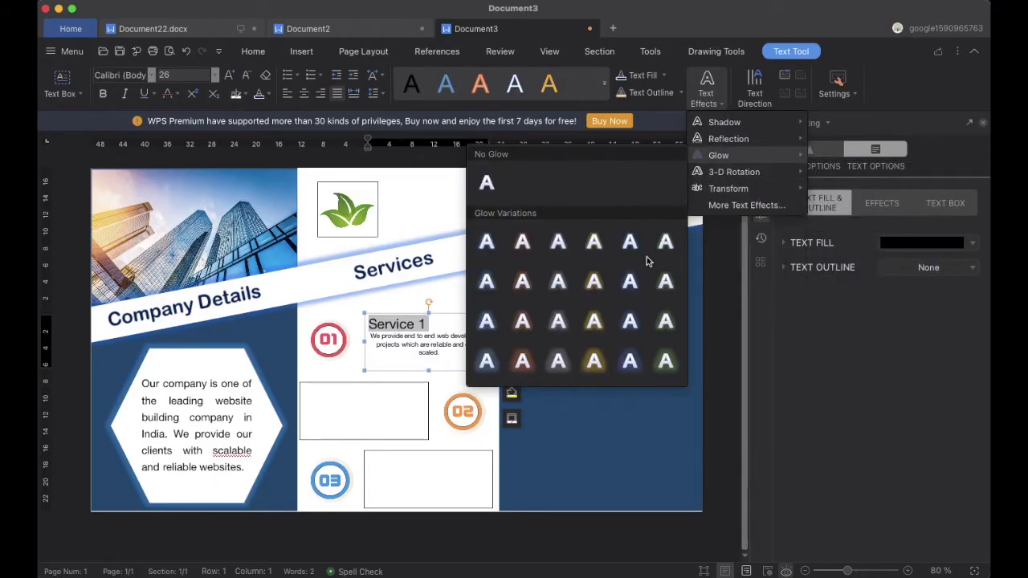
{"action": "left_click", "coordinate": [533, 356]}
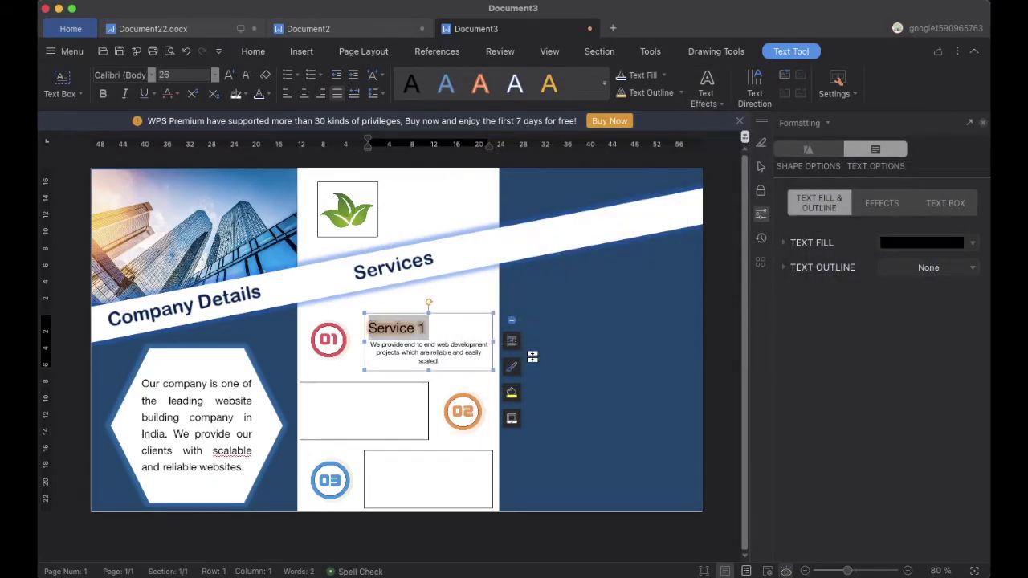
Centre the box text and colour the description sentence dark blue
{"action": "left_click", "coordinate": [433, 278]}
{"action": "left_click_drag", "start_coordinate": [369, 329], "coordinate": [458, 356]}
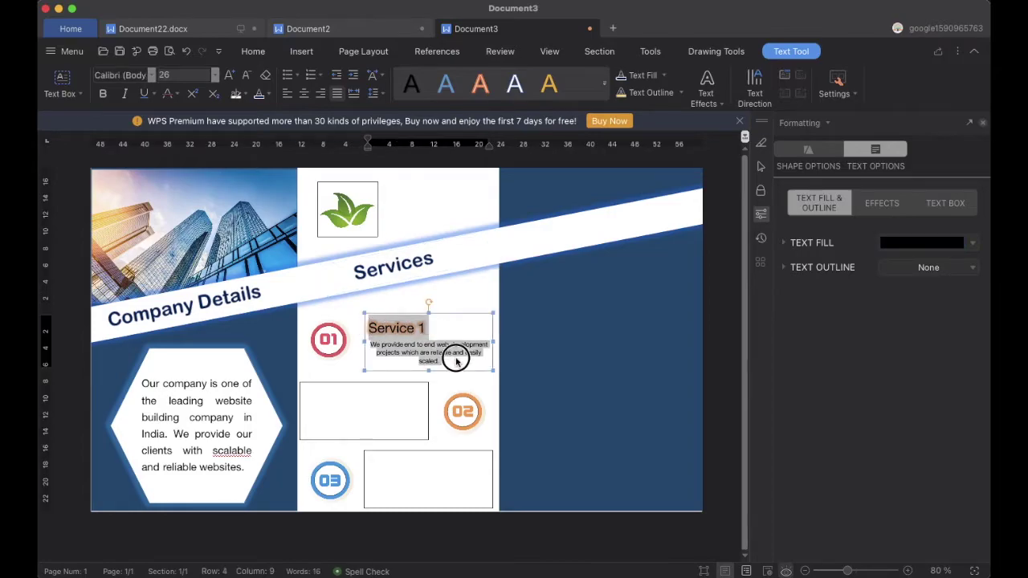
{"action": "left_click", "coordinate": [304, 93]}
{"action": "left_click_drag", "start_coordinate": [371, 343], "coordinate": [444, 363]}
{"action": "left_click", "coordinate": [270, 95]}
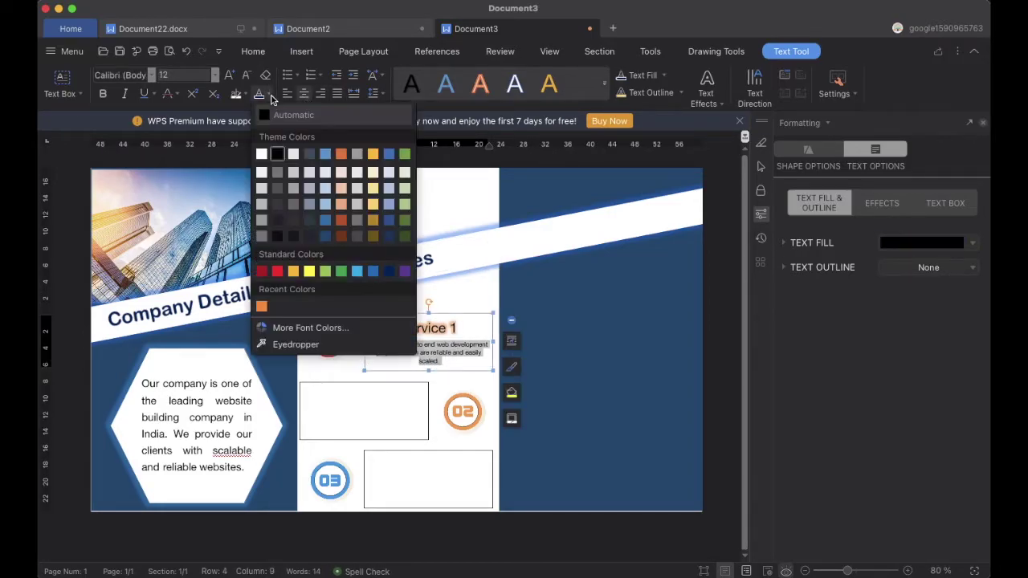
{"action": "left_click", "coordinate": [325, 237]}
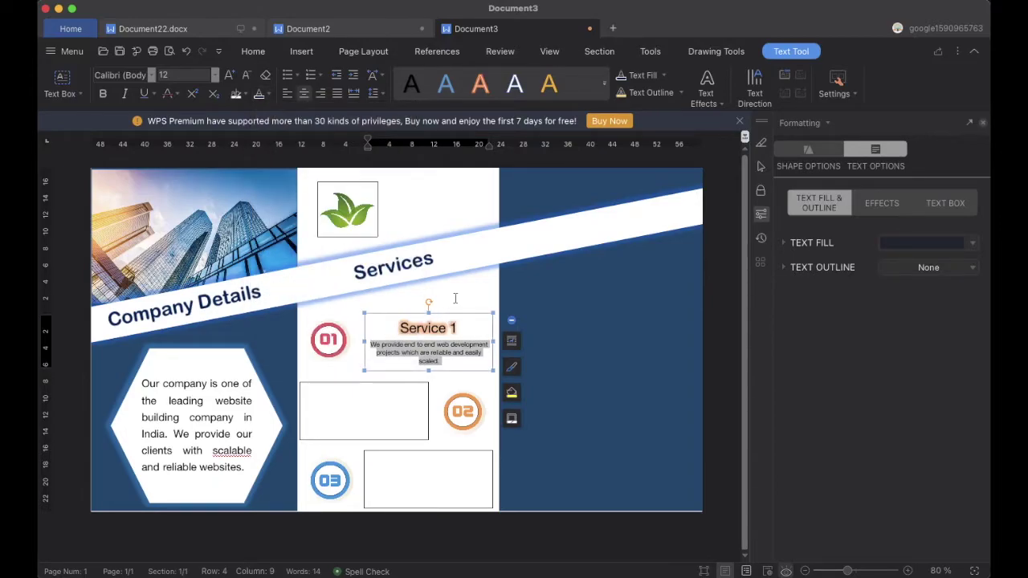
{"action": "left_click_drag", "start_coordinate": [446, 364], "coordinate": [372, 344]}
{"action": "left_click", "coordinate": [270, 95]}
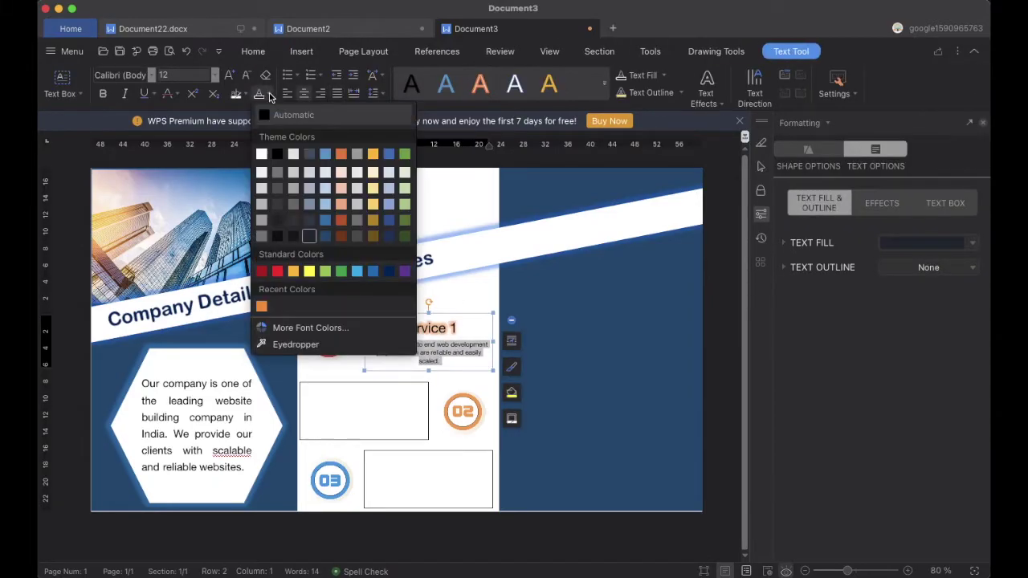
{"action": "left_click", "coordinate": [388, 223]}
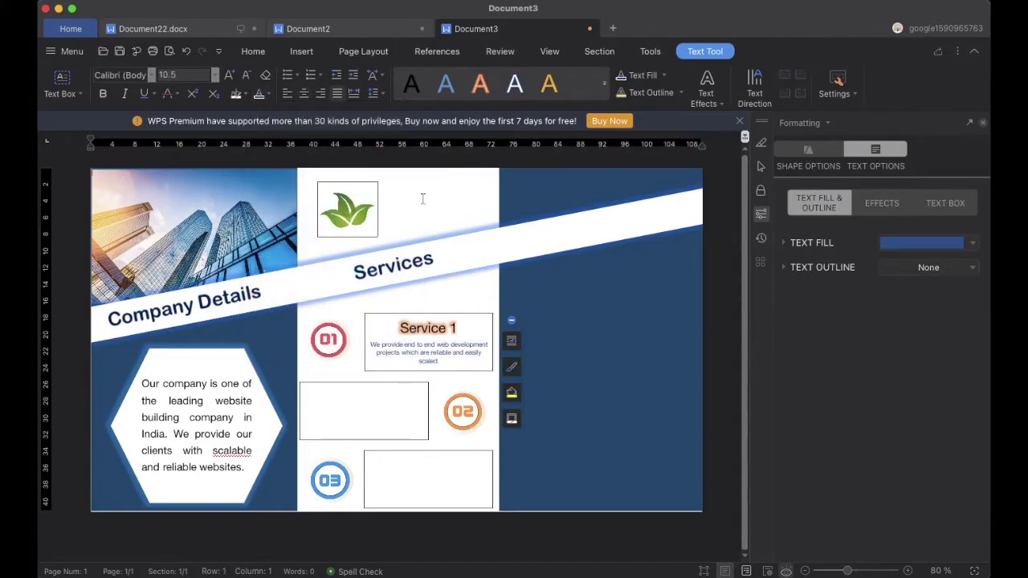
Copy the Service 1 heading and description into the empty 02 and 03 boxes
{"action": "left_click", "coordinate": [466, 331]}
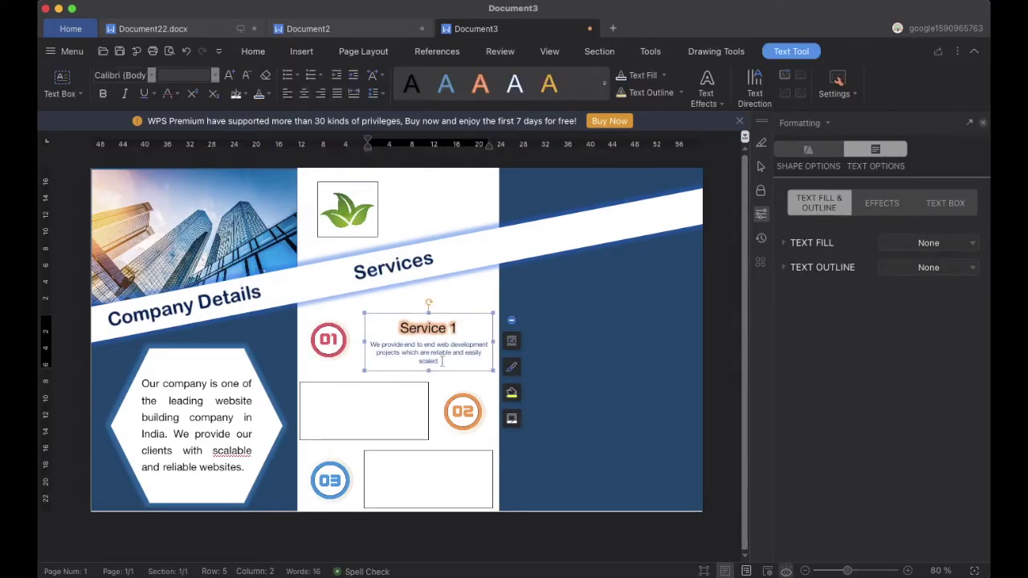
{"action": "left_click_drag", "start_coordinate": [442, 361], "coordinate": [400, 329]}
{"action": "key", "text": "ctrl+c"}
{"action": "left_click", "coordinate": [320, 399]}
{"action": "key", "text": "ctrl+v"}
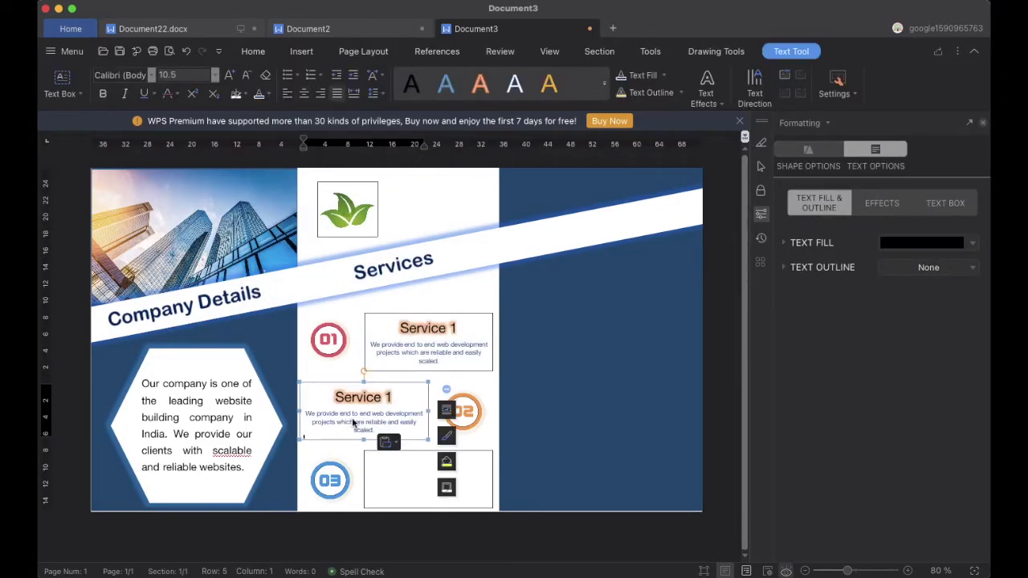
{"action": "left_click", "coordinate": [394, 467]}
{"action": "key", "text": "ctrl+v"}
Change the copied headings to Service 2 and Service 3
{"action": "left_click", "coordinate": [394, 398]}
{"action": "key", "text": "BackSpace"}
{"action": "type", "text": "22"}
{"action": "left_click", "coordinate": [458, 466]}
{"action": "key", "text": "BackSpace"}
{"action": "type", "text": "3"}
Remove the outlines from the three service text boxes
{"action": "left_click", "coordinate": [454, 368]}
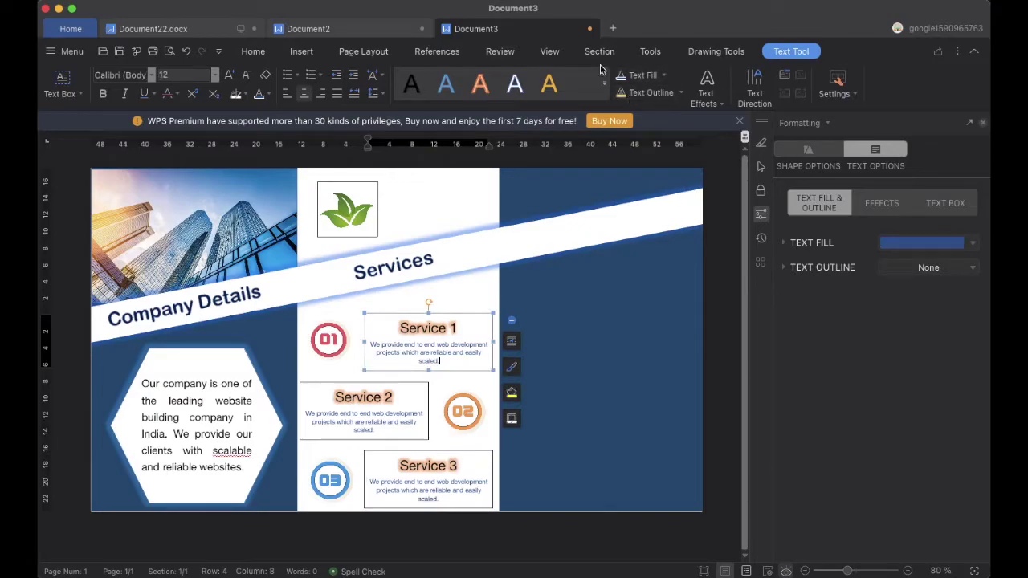
{"action": "left_click", "coordinate": [689, 50]}
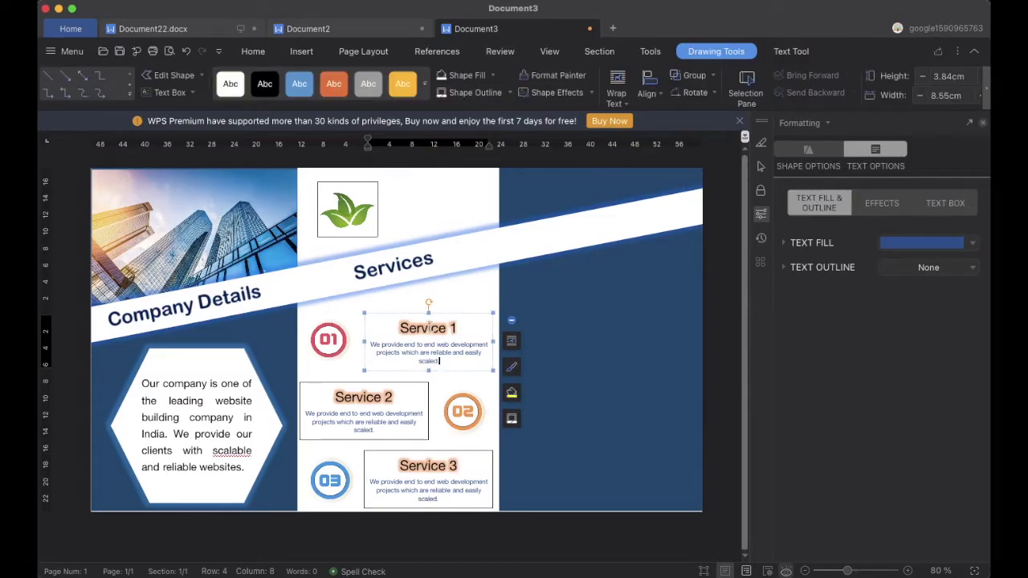
{"action": "left_click", "coordinate": [405, 398]}
{"action": "left_click", "coordinate": [382, 468]}
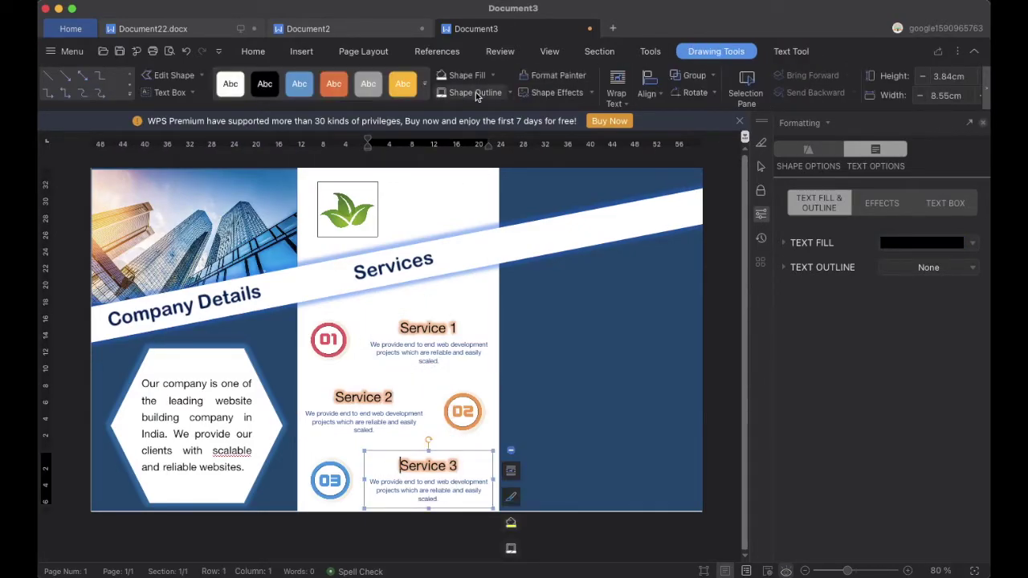
{"action": "left_click", "coordinate": [547, 304]}
{"action": "left_click", "coordinate": [418, 465]}
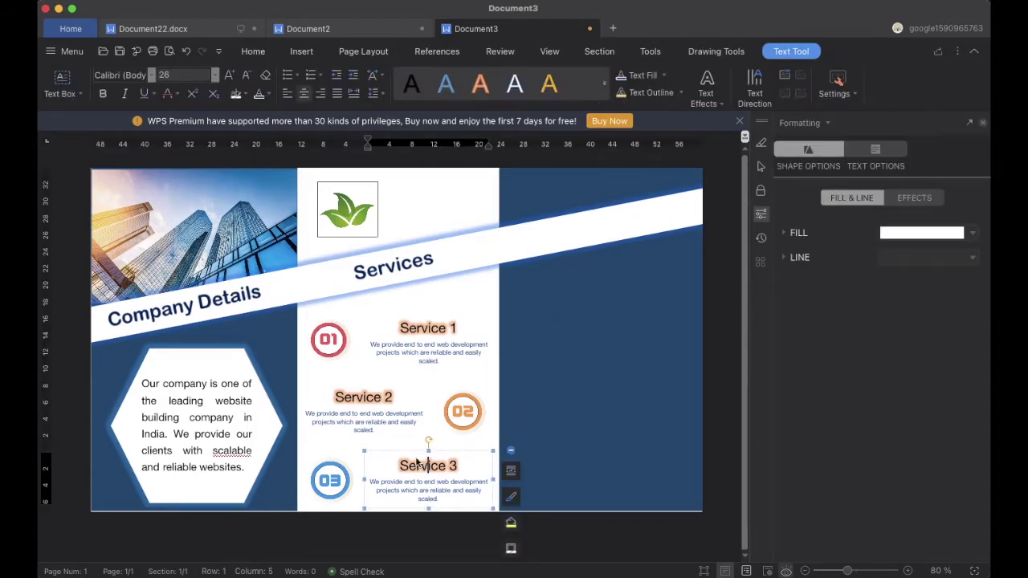
{"action": "left_click", "coordinate": [665, 434]}
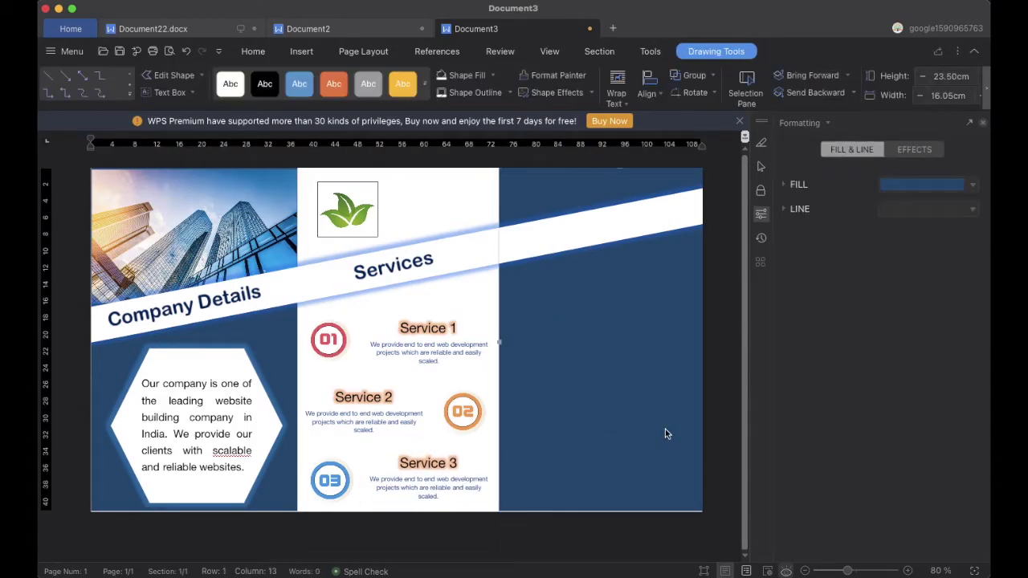
Draw a text box over the right panel and tilt it to follow the white band
{"action": "left_click", "coordinate": [303, 53]}
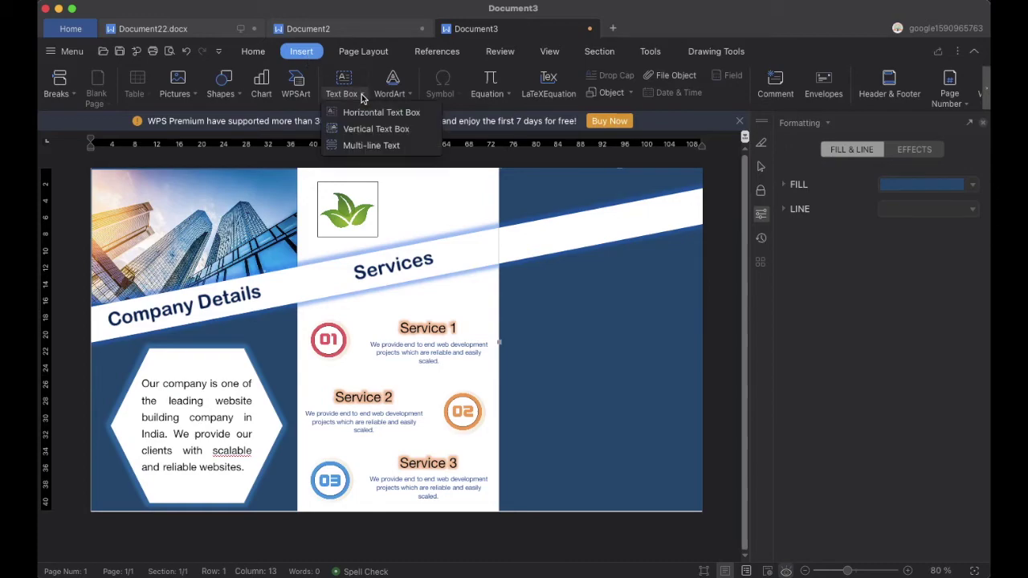
{"action": "left_click_drag", "start_coordinate": [523, 230], "coordinate": [655, 258]}
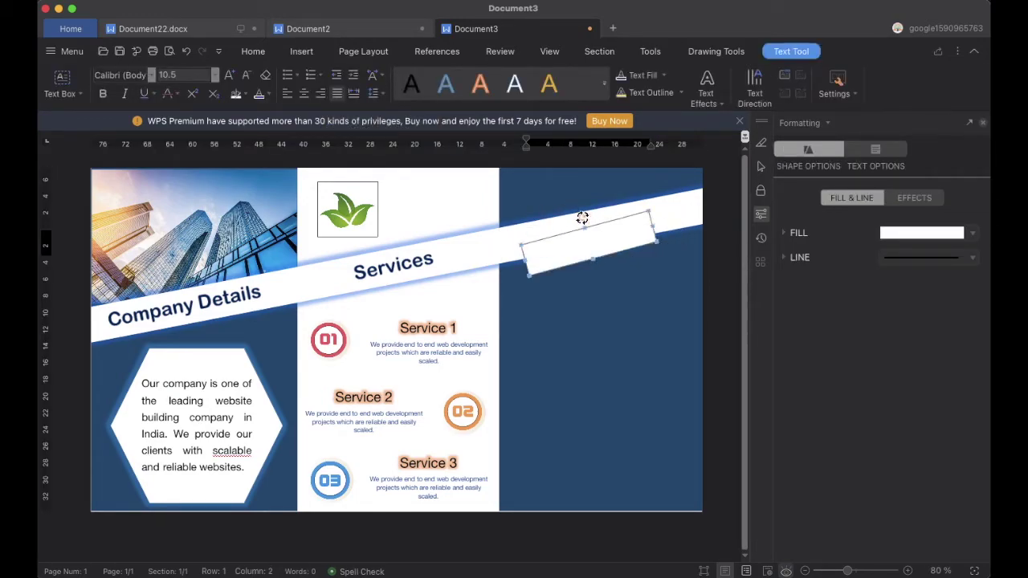
{"action": "left_click_drag", "start_coordinate": [589, 217], "coordinate": [593, 206]}
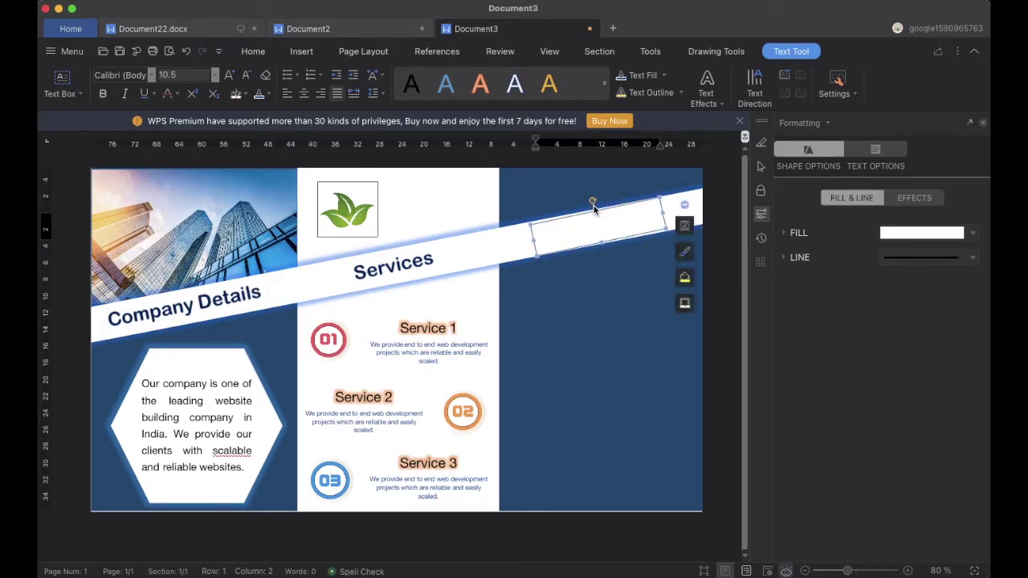
{"action": "left_click", "coordinate": [557, 239]}
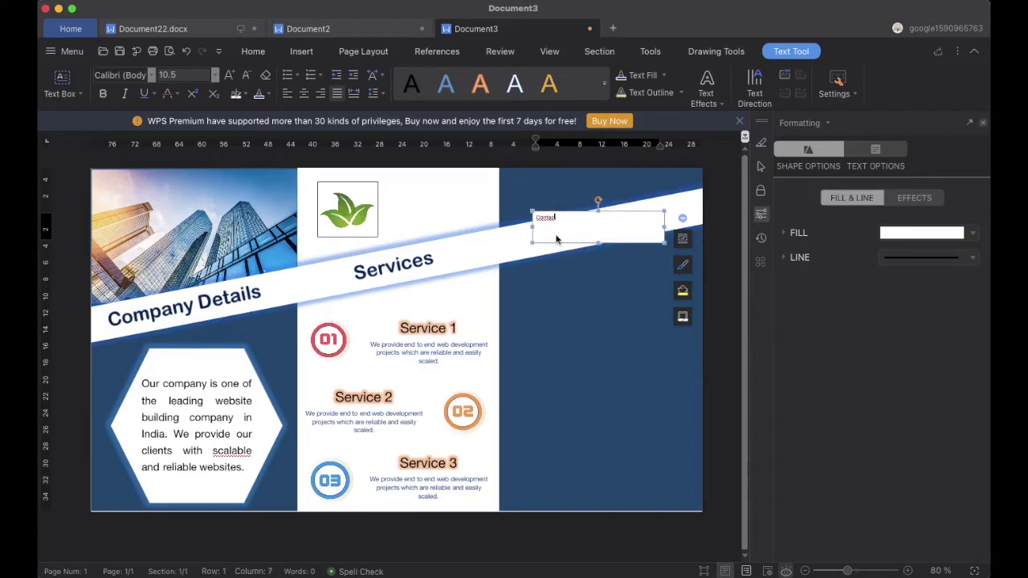
Format the Contact Us heading as 36 pt Arial Rounded MT Bold in blue
{"action": "left_click_drag", "start_coordinate": [572, 223], "coordinate": [535, 217]}
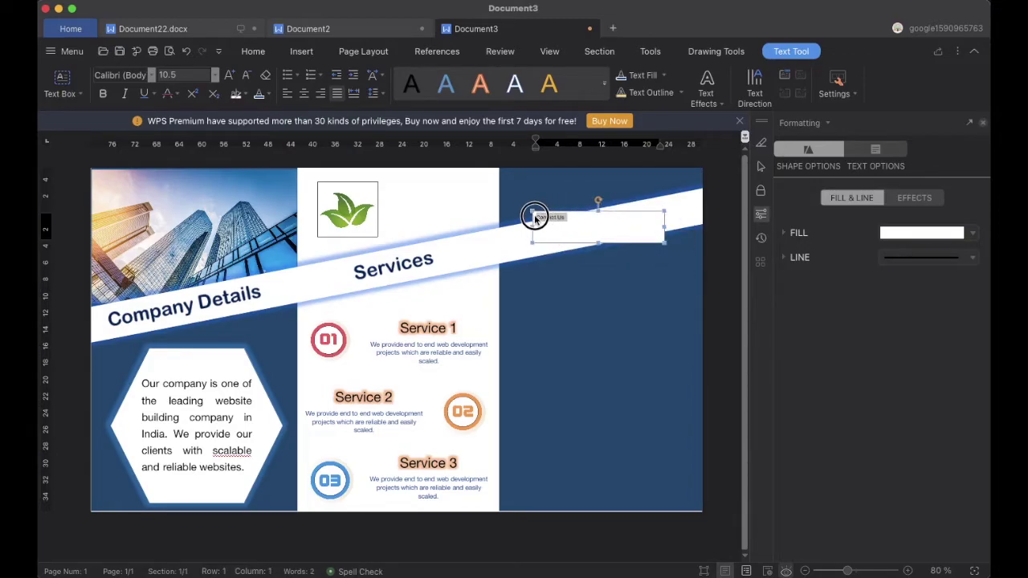
{"action": "left_click", "coordinate": [215, 75]}
{"action": "left_click", "coordinate": [166, 316]}
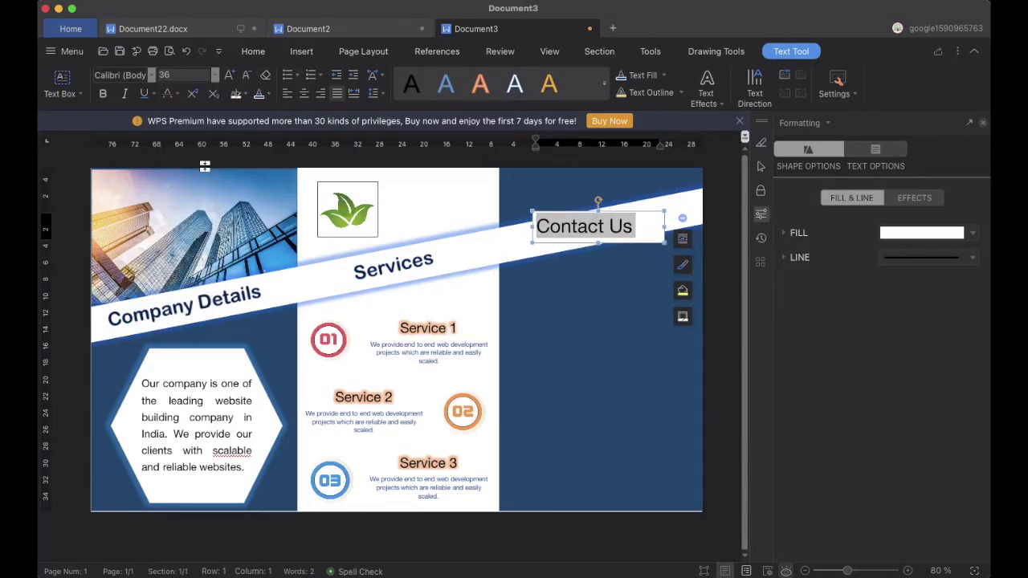
{"action": "left_click", "coordinate": [151, 74]}
{"action": "scroll", "coordinate": [188, 506], "scroll_direction": "down", "scroll_amount": 6}
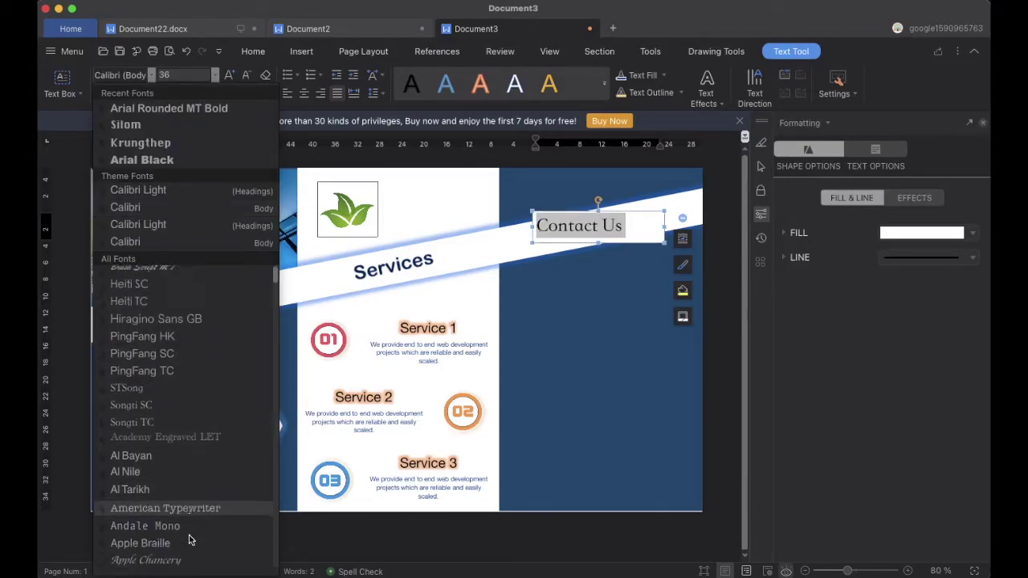
{"action": "left_click", "coordinate": [183, 498]}
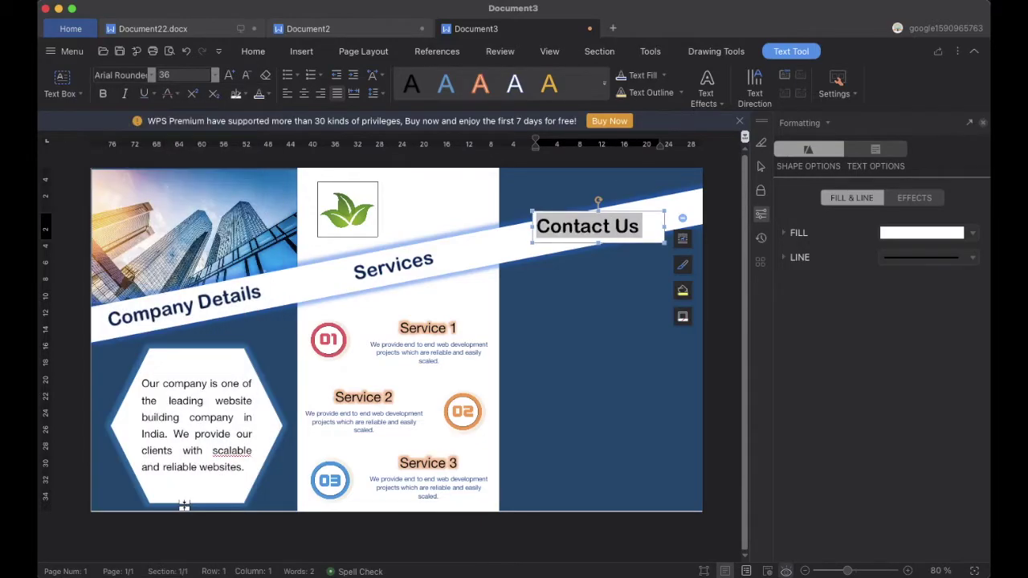
{"action": "left_click", "coordinate": [269, 95]}
{"action": "left_click", "coordinate": [375, 271]}
Check the finished Contact Us heading and its shape formatting options
{"action": "left_click", "coordinate": [614, 259]}
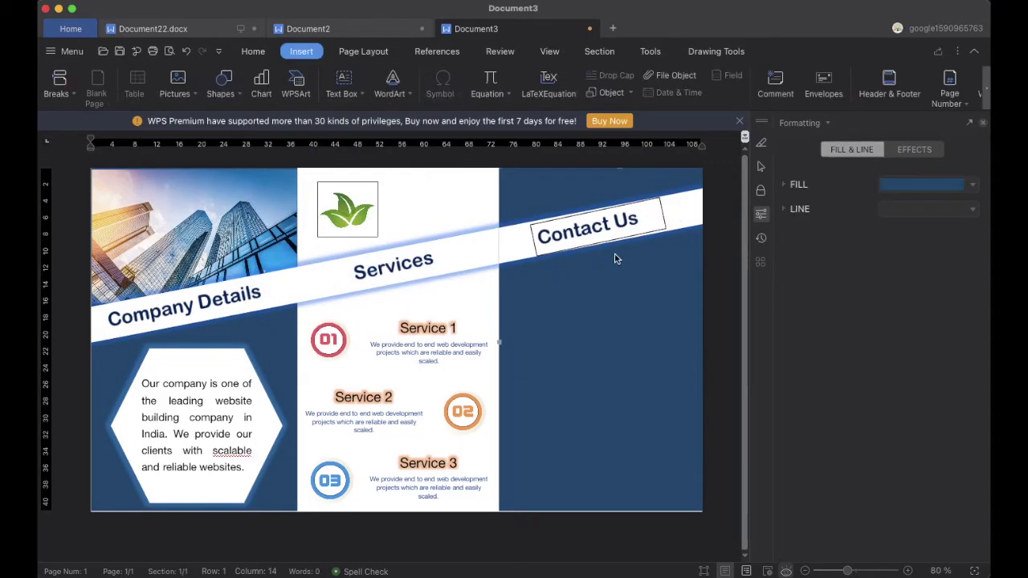
{"action": "left_click", "coordinate": [647, 222]}
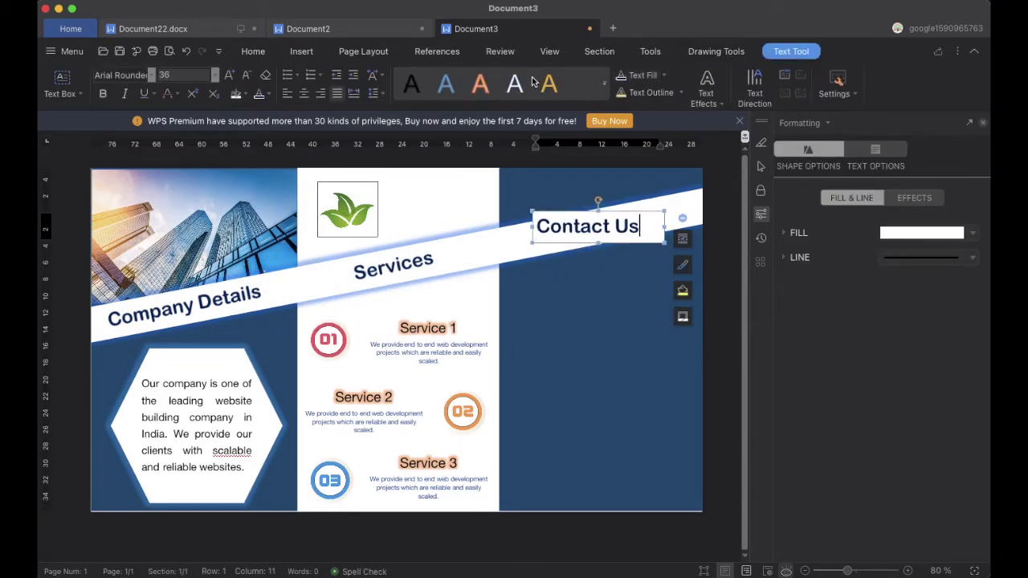
{"action": "left_click", "coordinate": [693, 52]}
{"action": "left_click", "coordinate": [636, 314]}
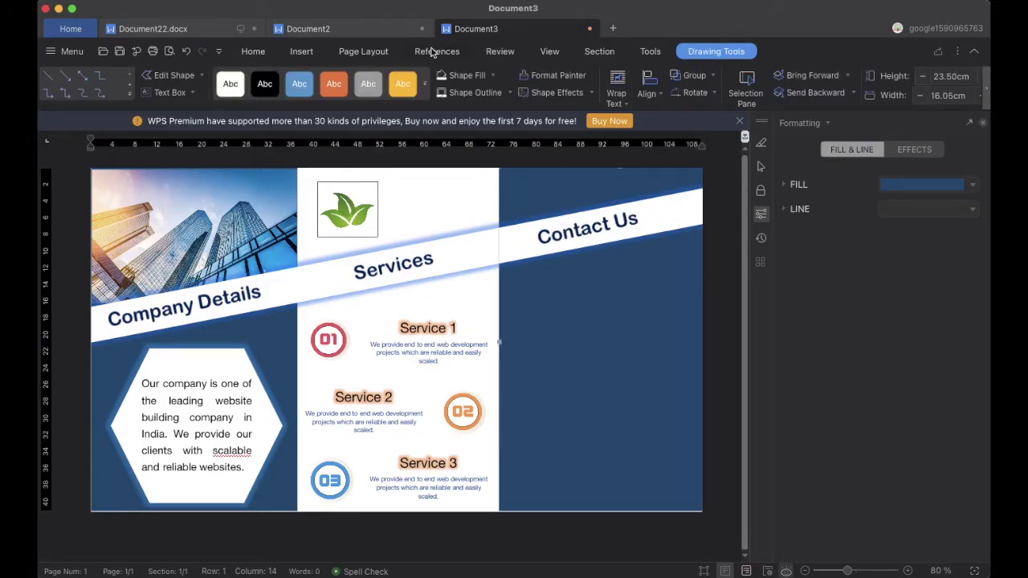
{"action": "left_click", "coordinate": [302, 50]}
Draw a small square below the Contact Us band and fill it with the envelope PNG
{"action": "left_click", "coordinate": [222, 84]}
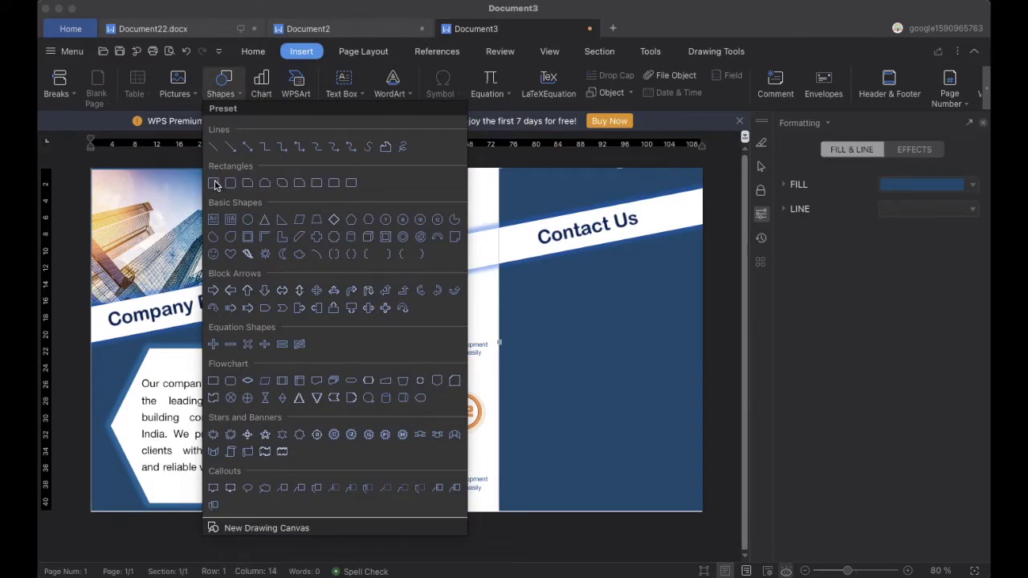
{"action": "left_click", "coordinate": [214, 184]}
{"action": "left_click_drag", "start_coordinate": [514, 278], "coordinate": [531, 297]}
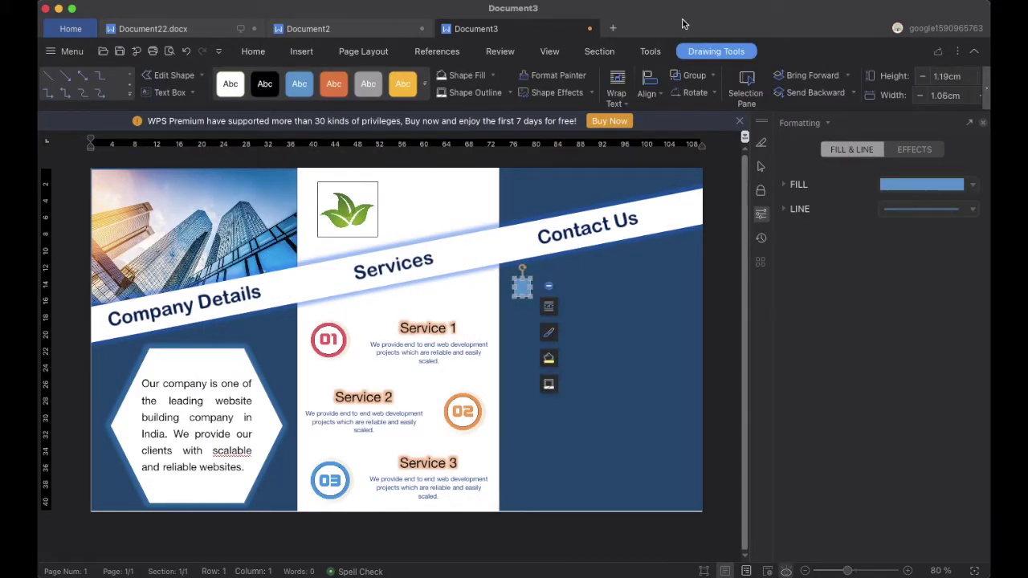
{"action": "left_click", "coordinate": [495, 76]}
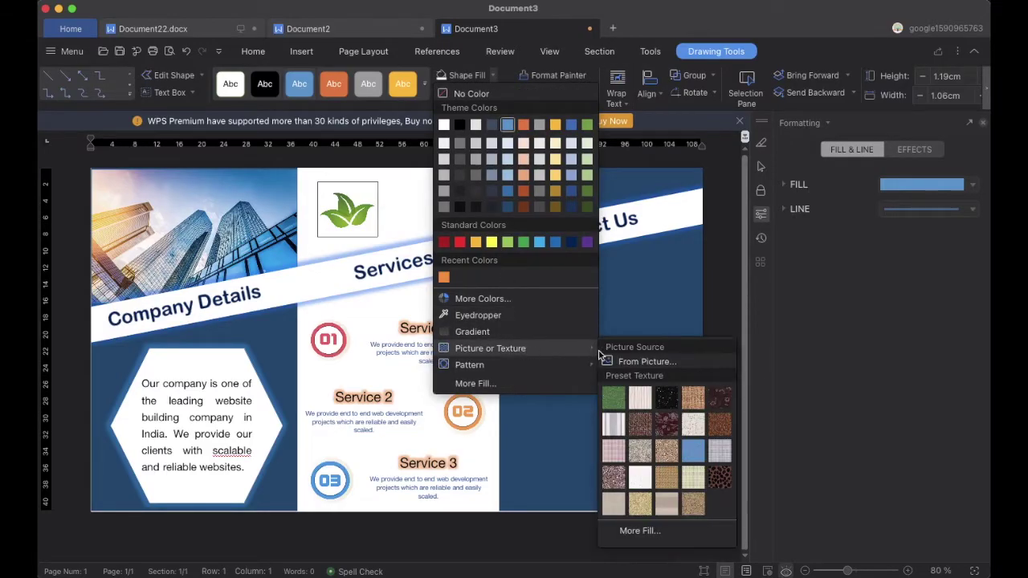
{"action": "left_click", "coordinate": [614, 359]}
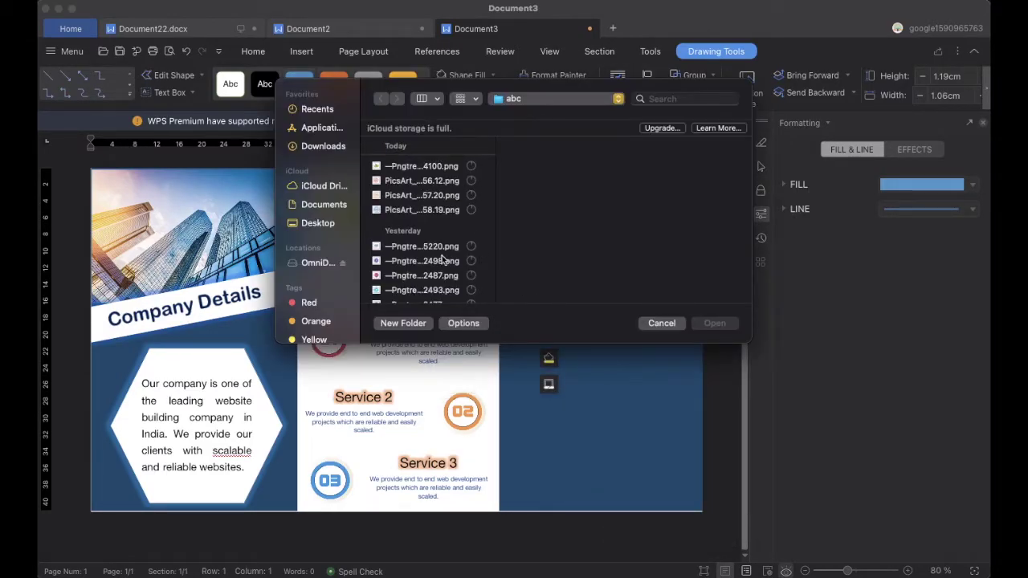
{"action": "left_click", "coordinate": [419, 249]}
{"action": "left_click", "coordinate": [714, 323]}
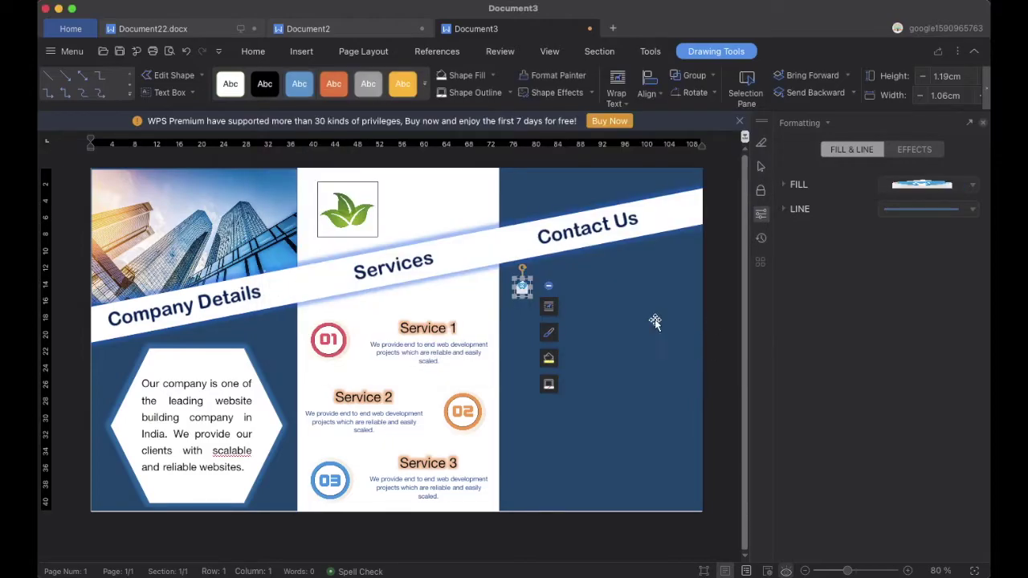
{"action": "left_click", "coordinate": [619, 281]}
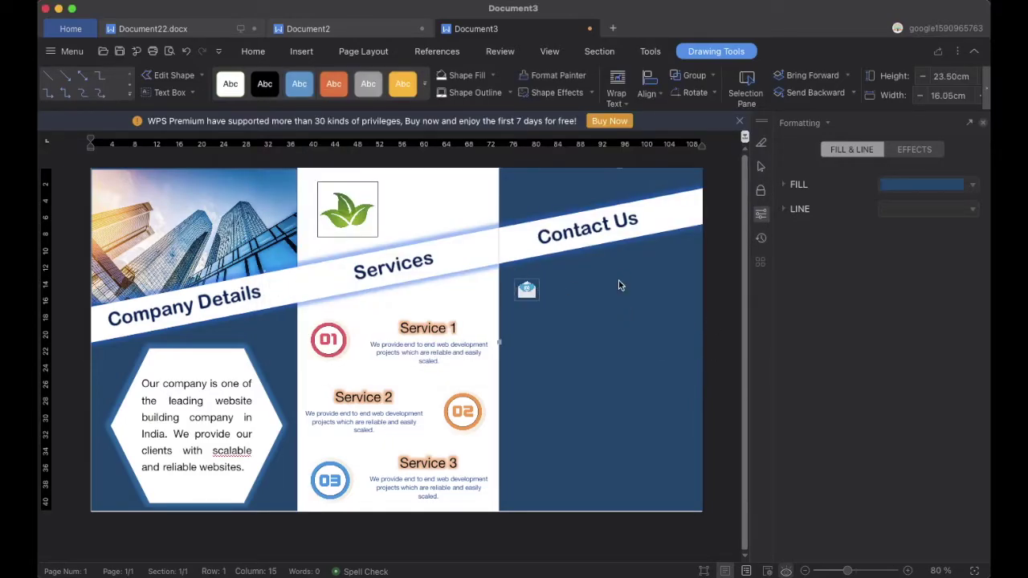
{"action": "left_click", "coordinate": [526, 290]}
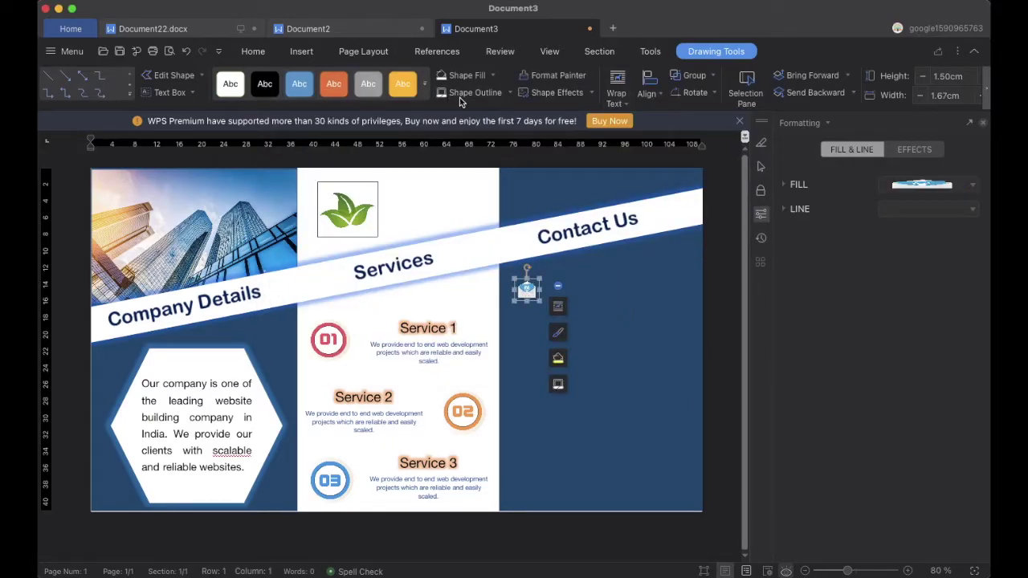
{"action": "key", "text": "Escape"}
{"action": "left_click", "coordinate": [302, 50]}
{"action": "left_click", "coordinate": [343, 80]}
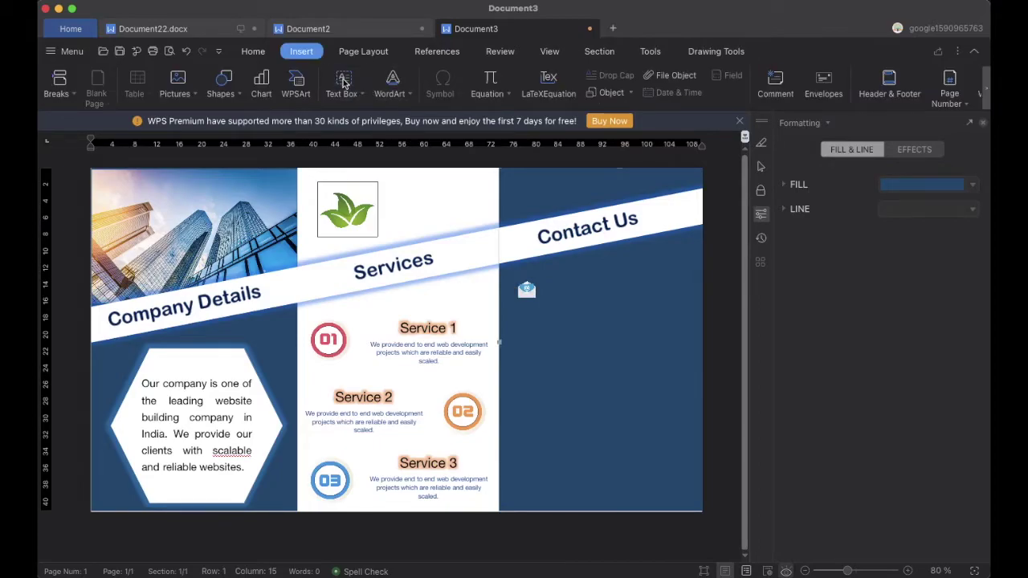
Add a text box beside the envelope icon holding the contact e-mail address at 18 pt
{"action": "left_click_drag", "start_coordinate": [551, 284], "coordinate": [697, 310]}
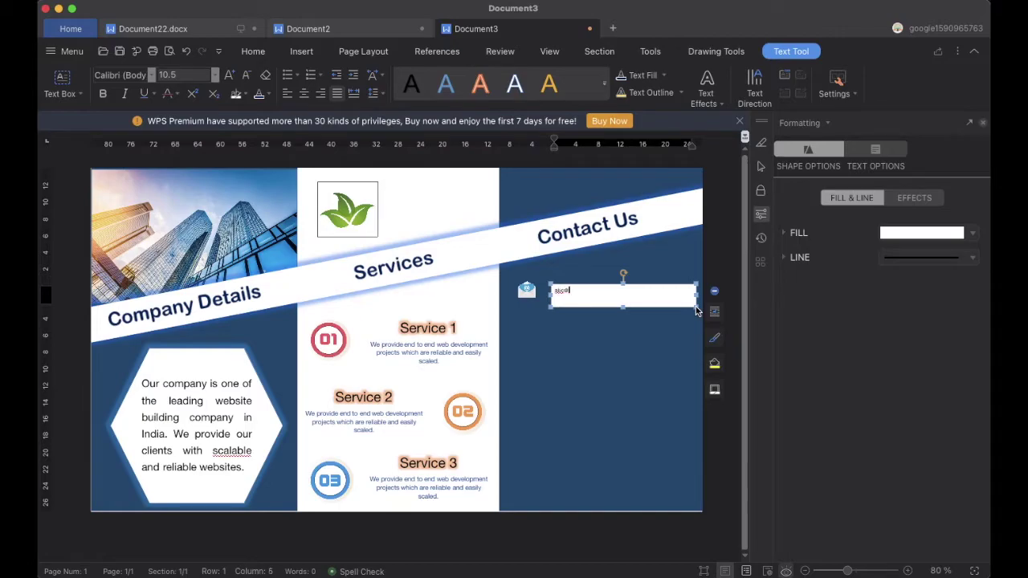
{"action": "left_click_drag", "start_coordinate": [601, 291], "coordinate": [551, 291]}
{"action": "left_click", "coordinate": [215, 74]}
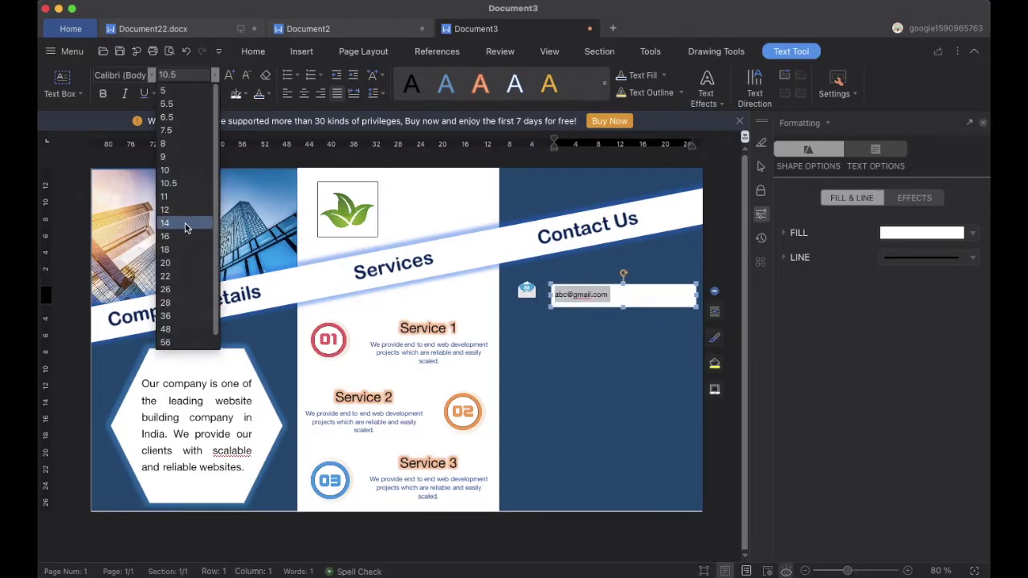
{"action": "left_click", "coordinate": [183, 249]}
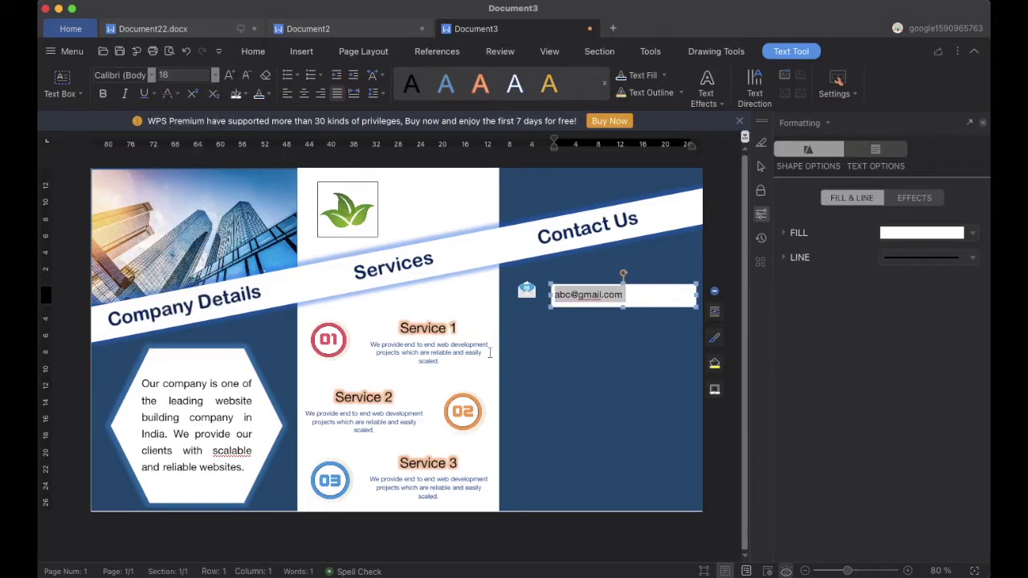
{"action": "left_click", "coordinate": [642, 314]}
Remove the e-mail box's background fill and line it up level with the icon
{"action": "left_click", "coordinate": [619, 291]}
{"action": "left_click", "coordinate": [727, 51]}
{"action": "left_click", "coordinate": [493, 75]}
{"action": "left_click", "coordinate": [449, 95]}
{"action": "left_click", "coordinate": [586, 282]}
{"action": "left_click_drag", "start_coordinate": [585, 283], "coordinate": [277, 140]}
Make the e-mail address text white
{"action": "left_click", "coordinate": [271, 94]}
{"action": "left_click", "coordinate": [263, 152]}
{"action": "left_click", "coordinate": [578, 333]}
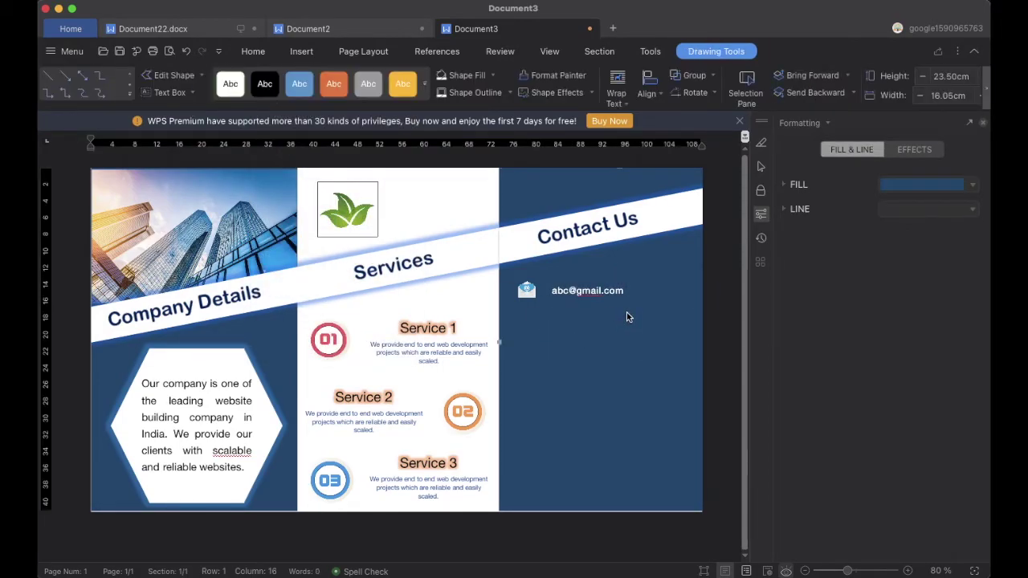
{"action": "left_click", "coordinate": [527, 291]}
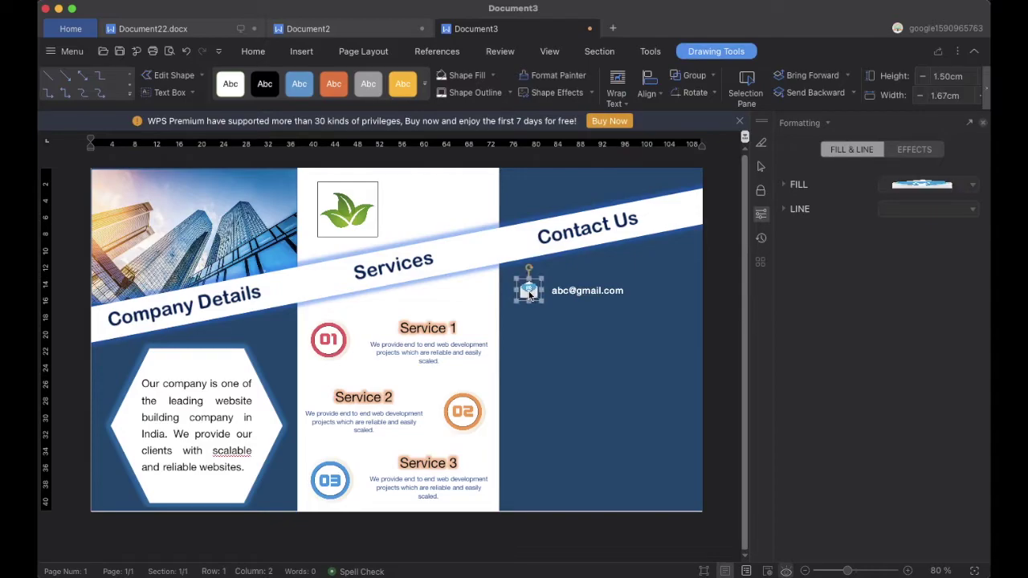
{"action": "left_click", "coordinate": [638, 330]}
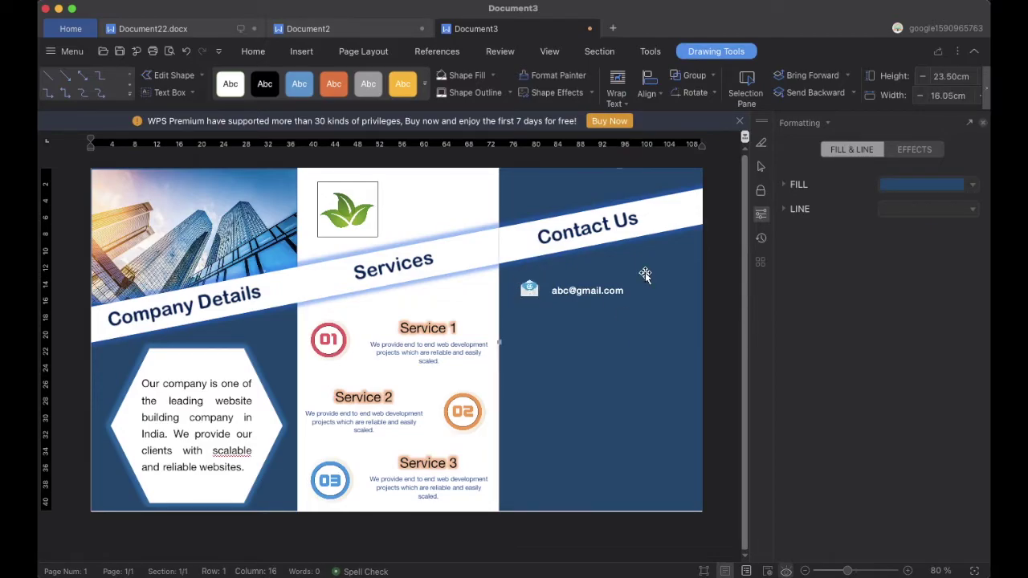
{"action": "left_click", "coordinate": [302, 51]}
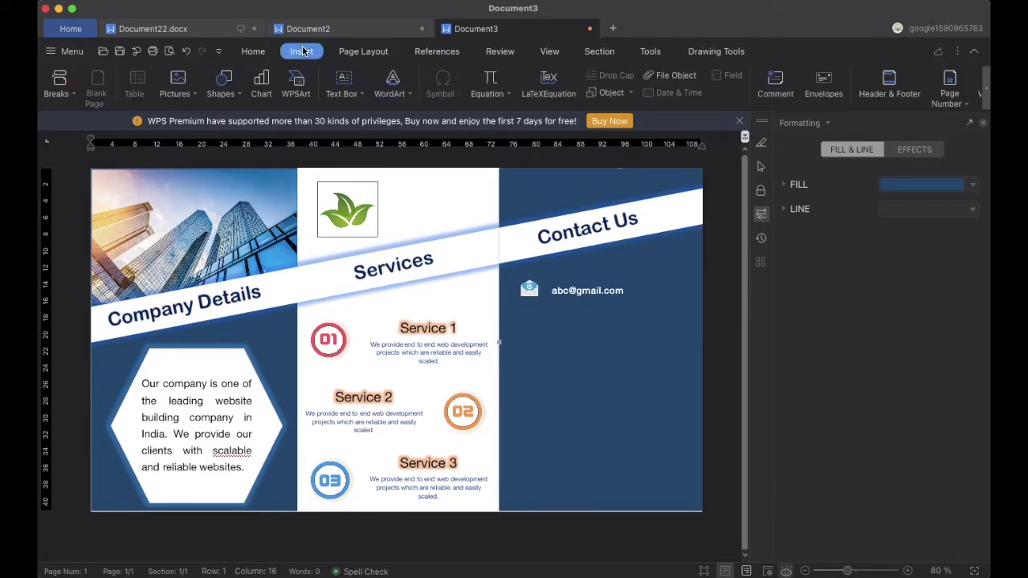
Draw a large ellipse on the Contact Us panel, 21.43 cm wide, positioned lower right
{"action": "left_click", "coordinate": [238, 94]}
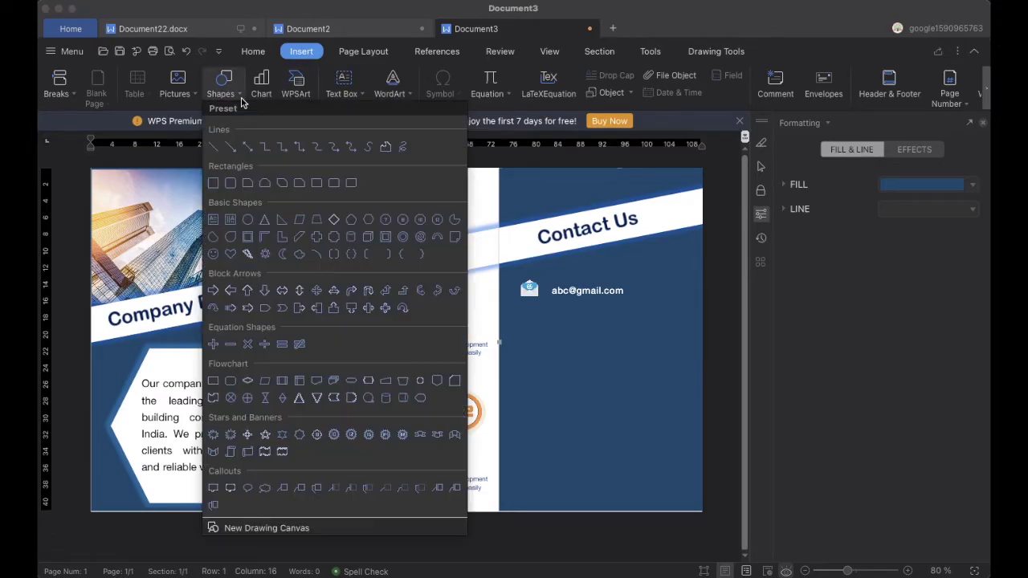
{"action": "left_click", "coordinate": [281, 226]}
{"action": "mouse_move", "coordinate": [583, 335]}
{"action": "left_mouse_down"}
{"action": "mouse_move", "coordinate": [650, 436]}
{"action": "mouse_move", "coordinate": [801, 572]}
{"action": "mouse_move", "coordinate": [619, 442]}
{"action": "mouse_move", "coordinate": [662, 464]}
{"action": "left_mouse_up"}
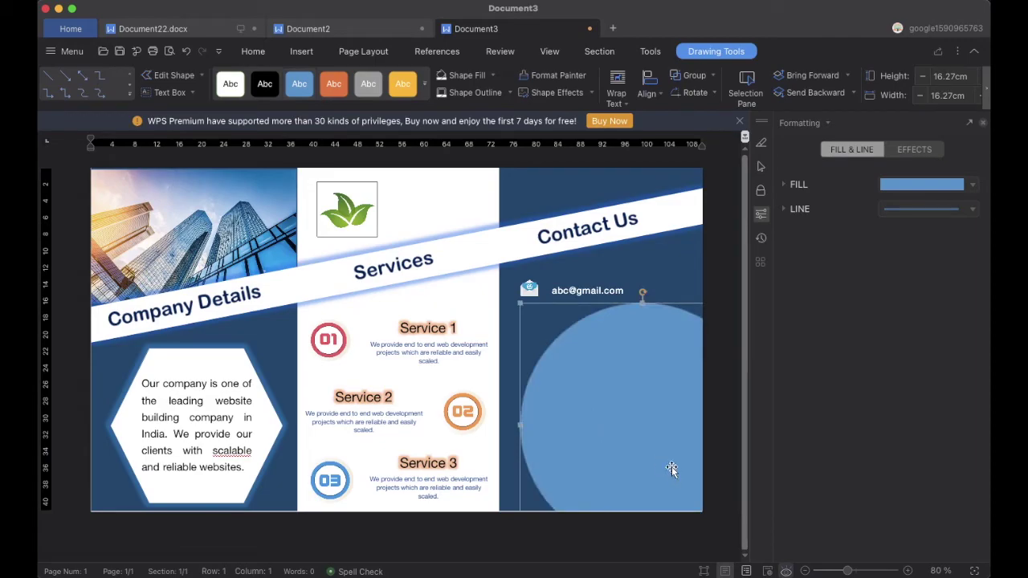
{"action": "left_click_drag", "start_coordinate": [621, 435], "coordinate": [565, 400]}
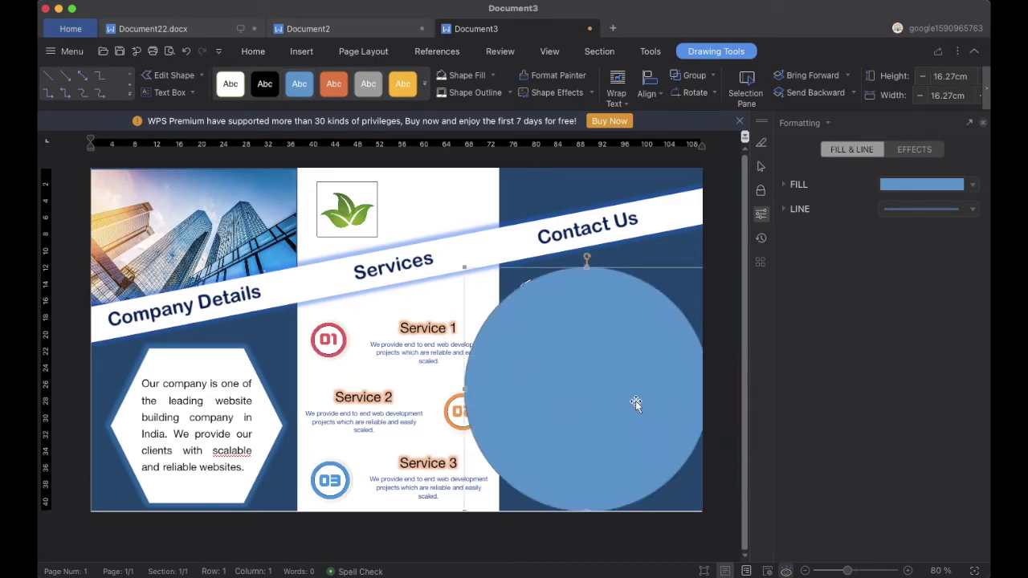
{"action": "left_click_drag", "start_coordinate": [465, 265], "coordinate": [404, 188]}
{"action": "left_click_drag", "start_coordinate": [626, 403], "coordinate": [707, 474]}
{"action": "left_click_drag", "start_coordinate": [634, 437], "coordinate": [657, 469]}
{"action": "left_click_drag", "start_coordinate": [643, 433], "coordinate": [662, 431]}
{"action": "left_click_drag", "start_coordinate": [699, 293], "coordinate": [697, 304]}
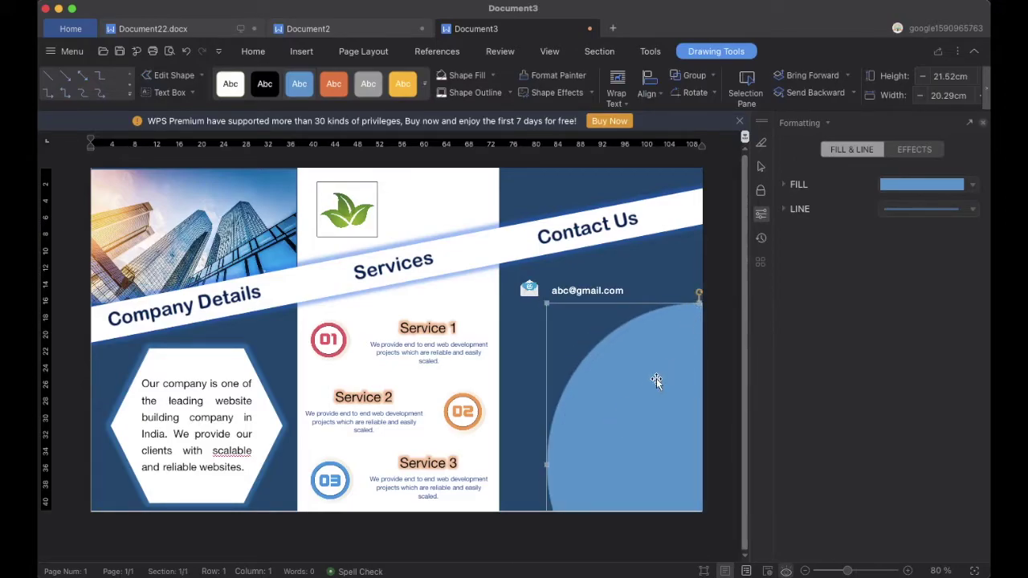
{"action": "left_click_drag", "start_coordinate": [555, 468], "coordinate": [528, 465]}
{"action": "left_click_drag", "start_coordinate": [590, 450], "coordinate": [597, 462]}
Fill the circle white and give it a blue glow effect
{"action": "left_click", "coordinate": [492, 75]}
{"action": "left_click", "coordinate": [452, 125]}
{"action": "left_click", "coordinate": [591, 92]}
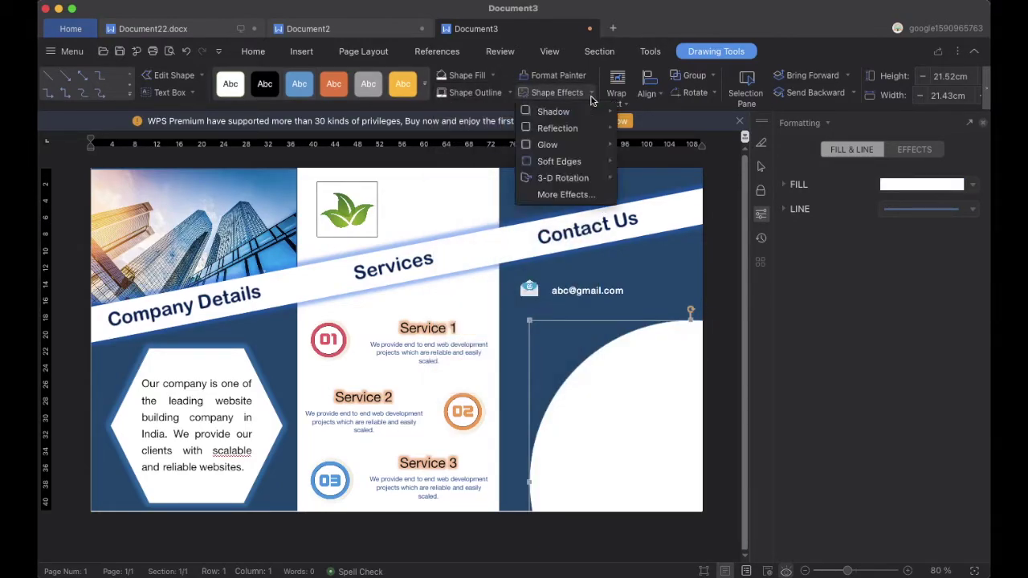
{"action": "mouse_move", "coordinate": [554, 142]}
{"action": "left_click", "coordinate": [667, 311]}
{"action": "left_click", "coordinate": [649, 310]}
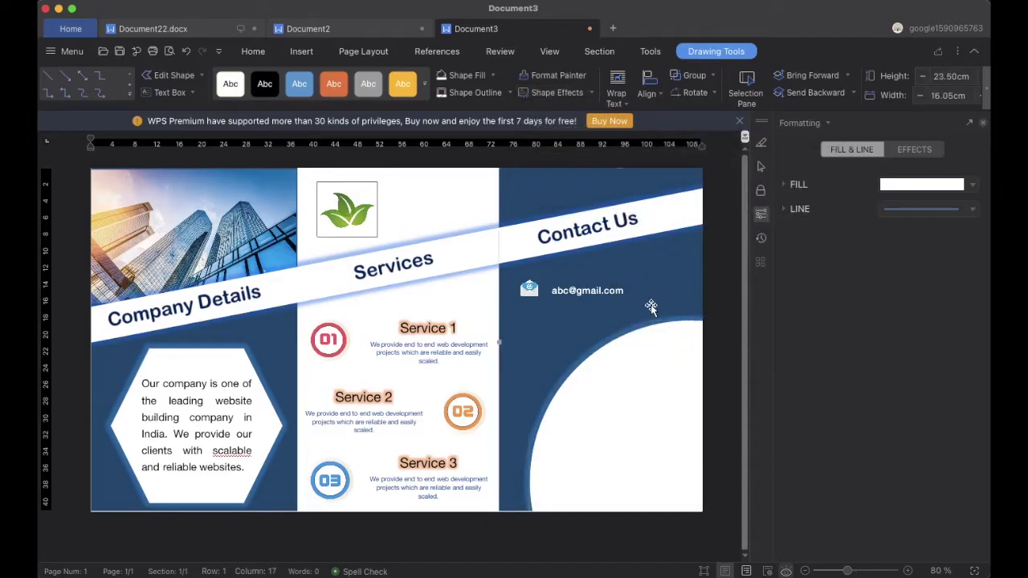
{"action": "left_click", "coordinate": [298, 53]}
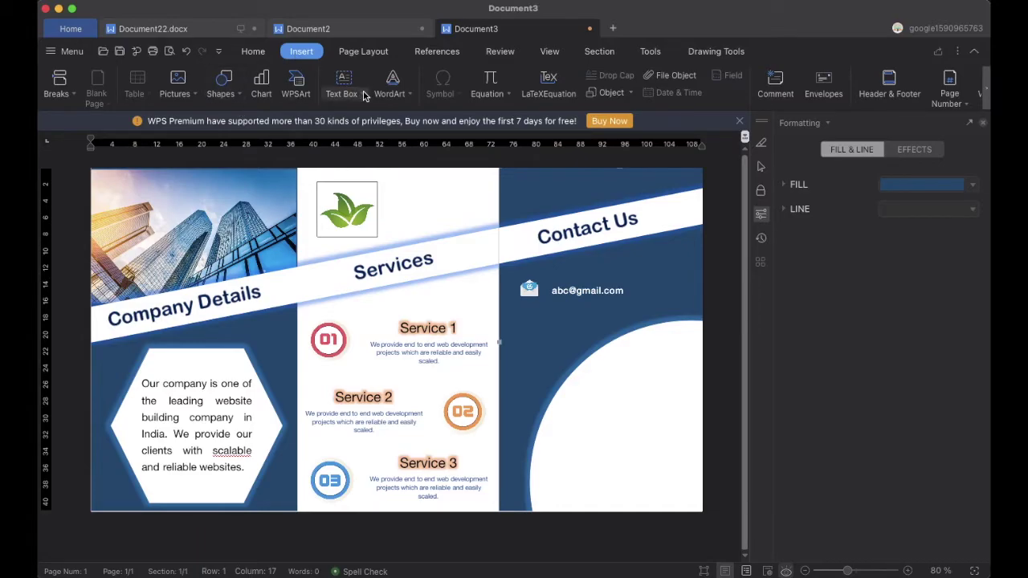
Add a 'Follow us' text box inside the white circle, size 26 and bold
{"action": "left_click_drag", "start_coordinate": [596, 363], "coordinate": [698, 389]}
{"action": "type", "text": "Follow us"}
{"action": "left_click_drag", "start_coordinate": [640, 375], "coordinate": [414, 203]}
{"action": "left_click", "coordinate": [214, 78]}
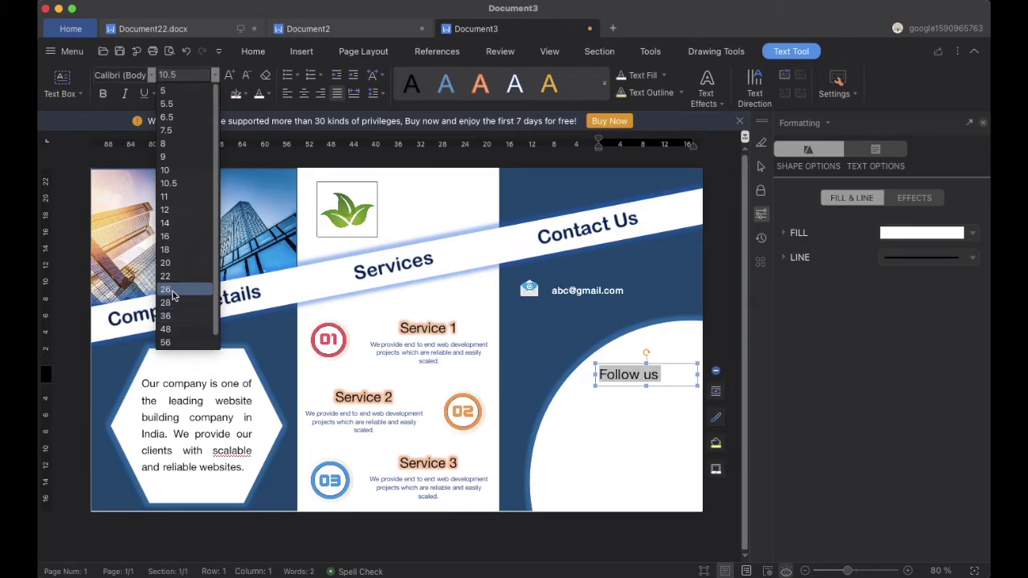
{"action": "left_click", "coordinate": [165, 290]}
{"action": "left_click", "coordinate": [103, 94]}
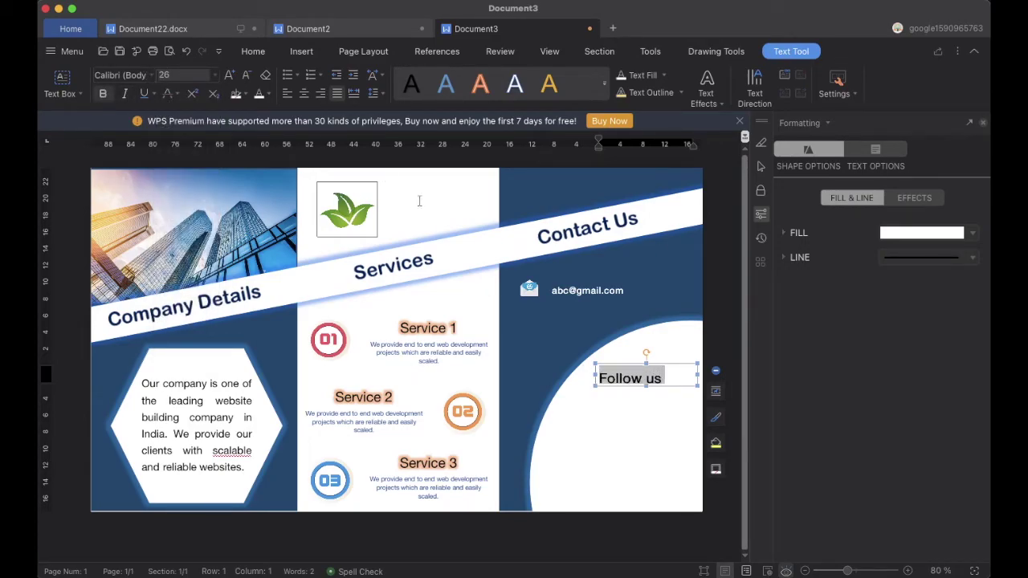
Apply a glow text effect to 'Follow us'
{"action": "left_click", "coordinate": [696, 388]}
{"action": "left_click_drag", "start_coordinate": [599, 379], "coordinate": [665, 378]}
{"action": "left_click", "coordinate": [707, 86]}
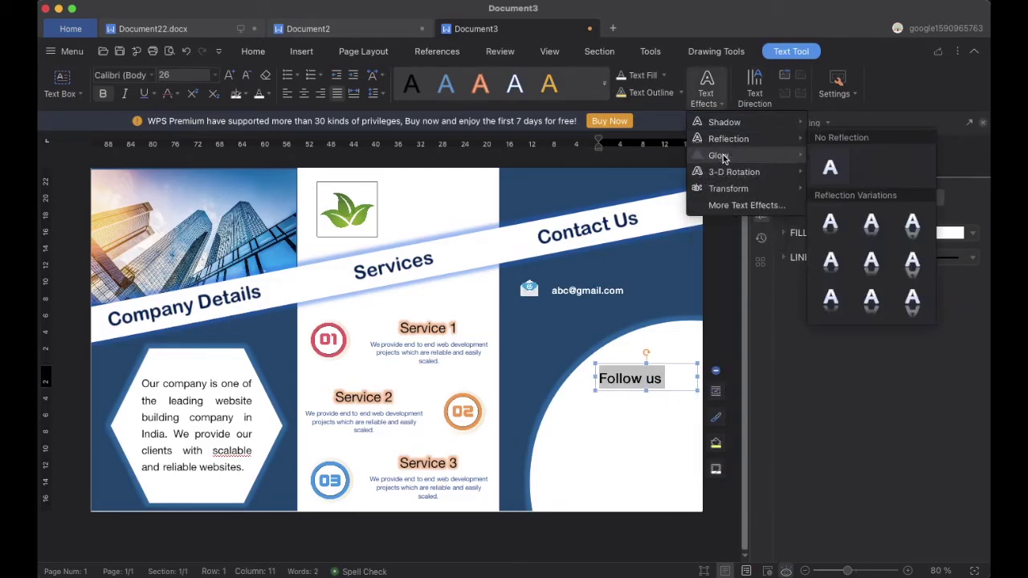
{"action": "mouse_move", "coordinate": [718, 155]}
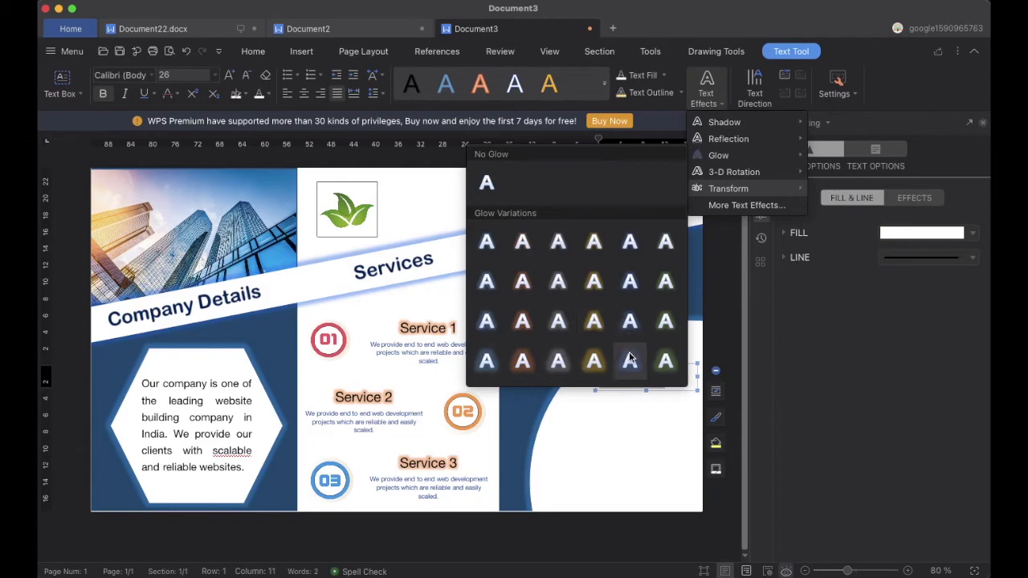
{"action": "left_click", "coordinate": [630, 356]}
{"action": "left_click", "coordinate": [652, 384]}
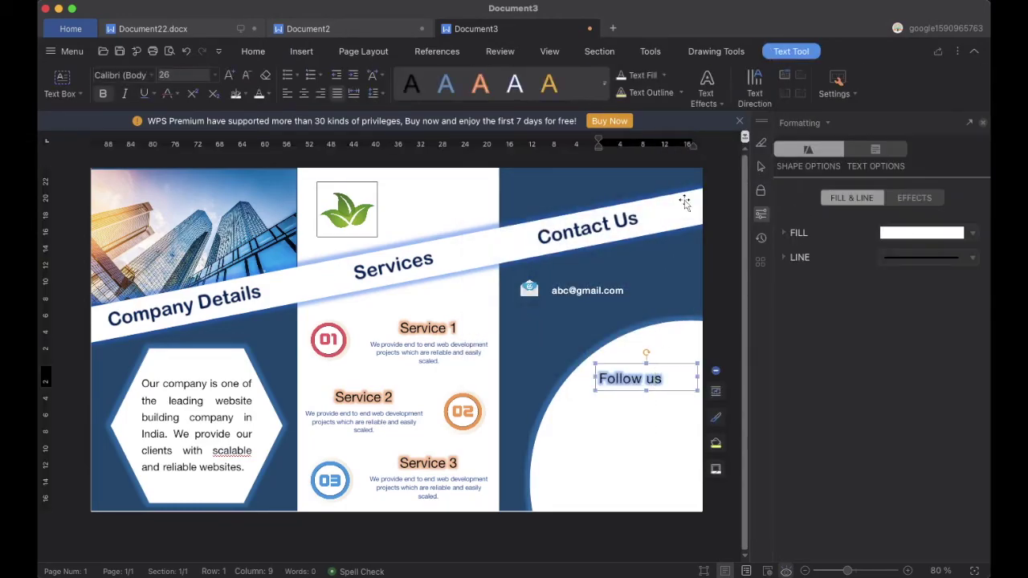
{"action": "left_click", "coordinate": [717, 52]}
Move the 'Follow us' box slightly up and right within the circle
{"action": "left_click", "coordinate": [636, 421]}
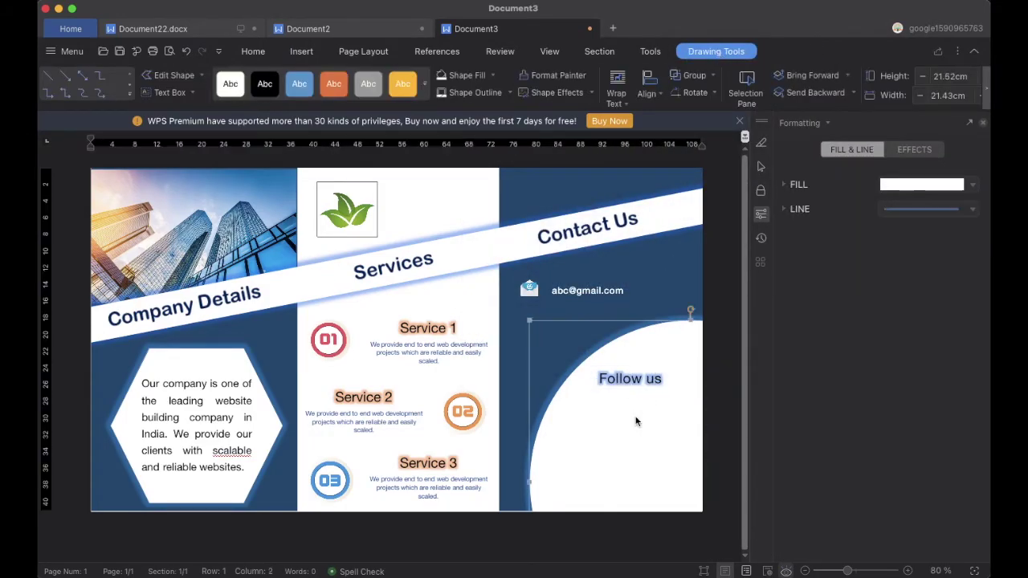
{"action": "left_click", "coordinate": [618, 391]}
{"action": "left_click_drag", "start_coordinate": [617, 391], "coordinate": [626, 379]}
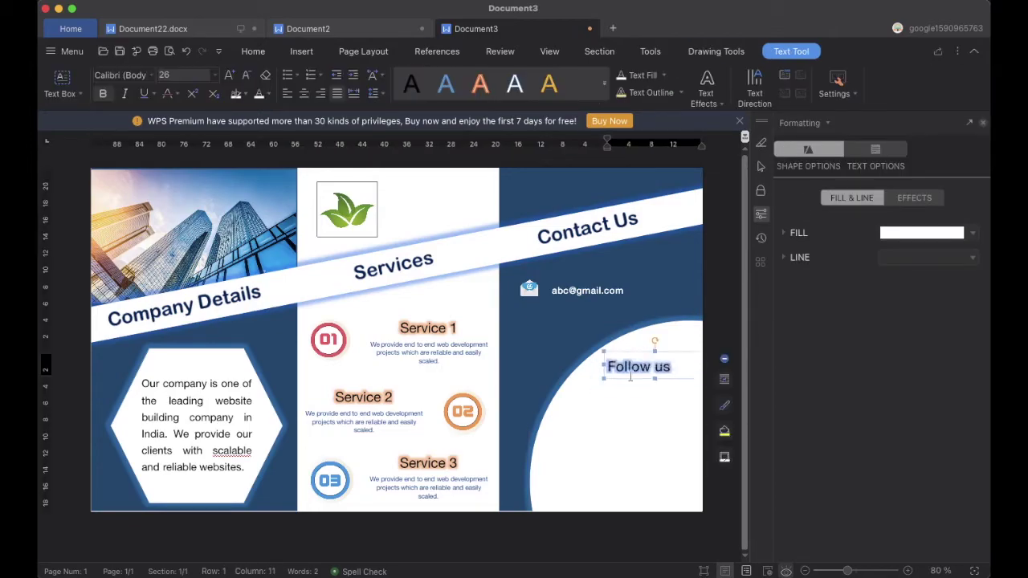
{"action": "left_click", "coordinate": [624, 460]}
{"action": "left_click", "coordinate": [302, 51]}
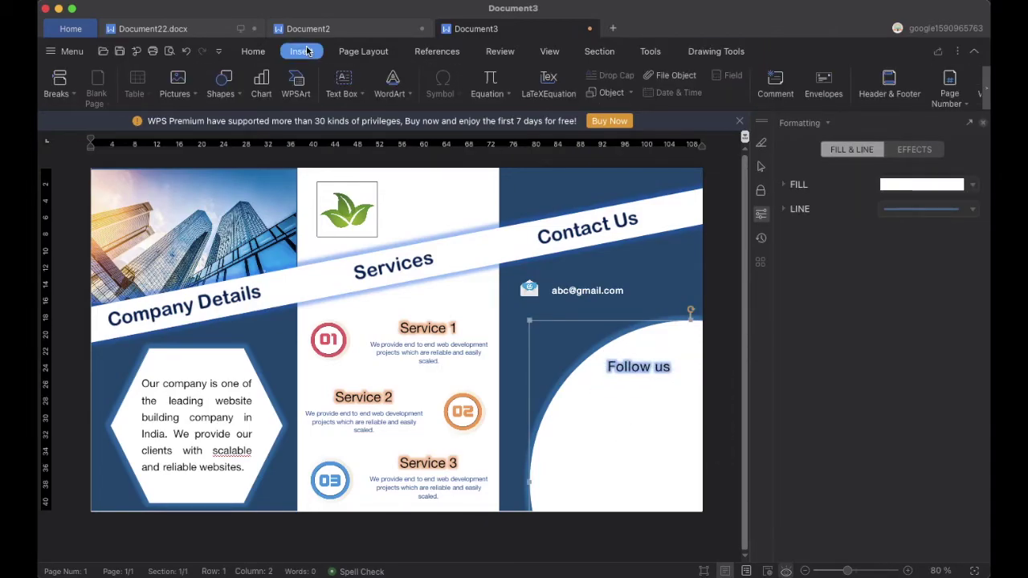
Draw a small square below 'Follow us' and make two copies stacked beneath it
{"action": "left_click", "coordinate": [223, 83]}
{"action": "left_click", "coordinate": [215, 186]}
{"action": "left_click_drag", "start_coordinate": [562, 400], "coordinate": [583, 426]}
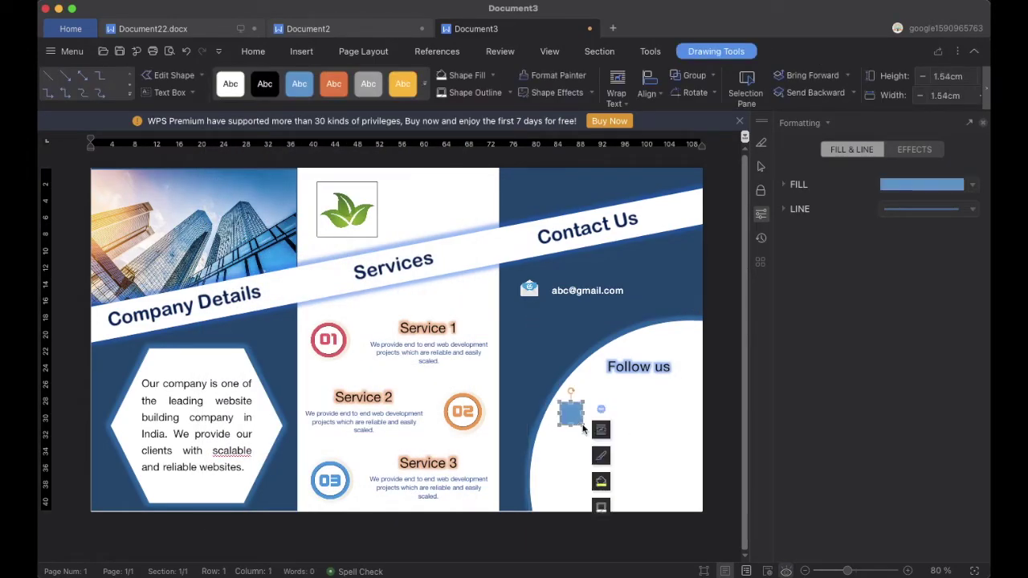
{"action": "left_click_drag", "start_coordinate": [574, 426], "coordinate": [564, 483]}
{"action": "left_click", "coordinate": [572, 412]}
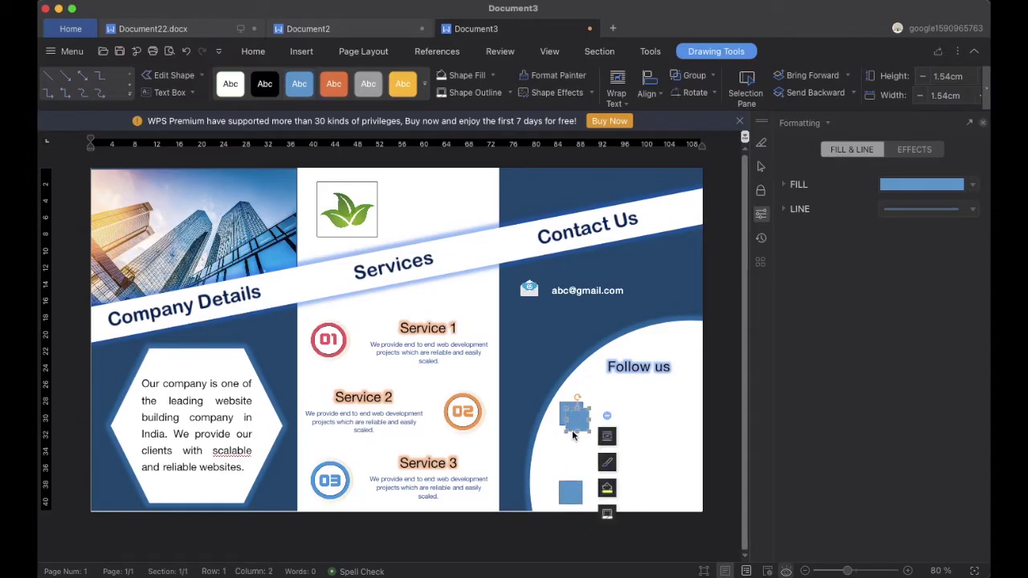
{"action": "left_click_drag", "start_coordinate": [584, 411], "coordinate": [576, 442]}
Fill the top square with the Instagram logo image from the Desktop abc folder
{"action": "left_click", "coordinate": [645, 413]}
{"action": "left_click", "coordinate": [572, 414]}
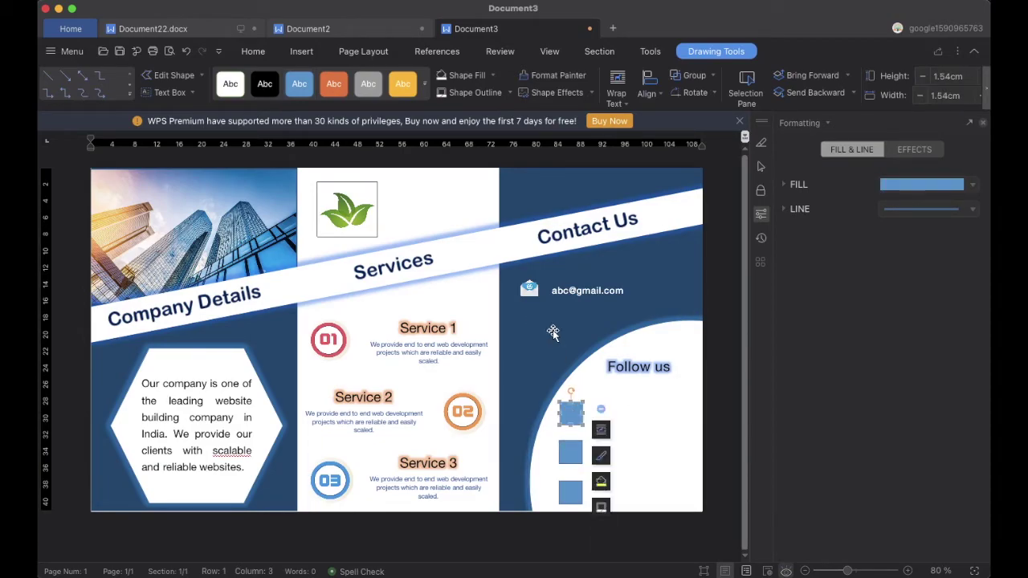
{"action": "left_click", "coordinate": [494, 76]}
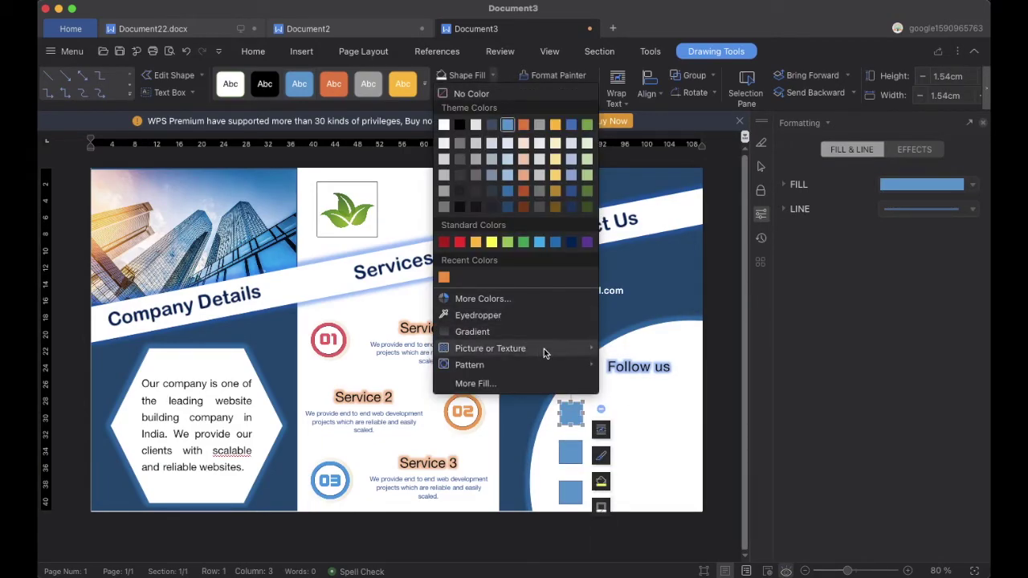
{"action": "left_click", "coordinate": [618, 370]}
{"action": "left_click", "coordinate": [660, 322]}
{"action": "left_click", "coordinate": [493, 77]}
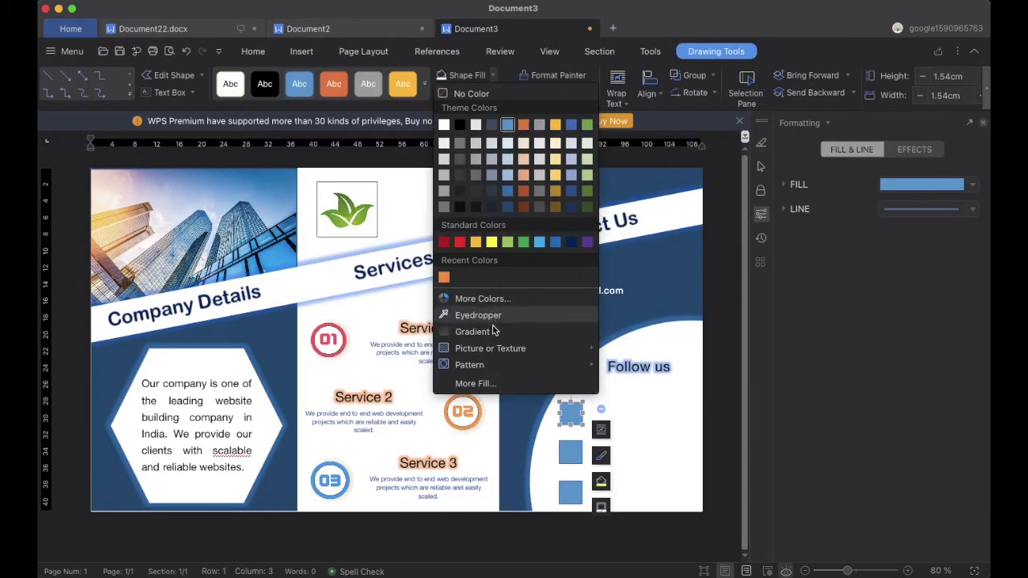
{"action": "left_click", "coordinate": [610, 361]}
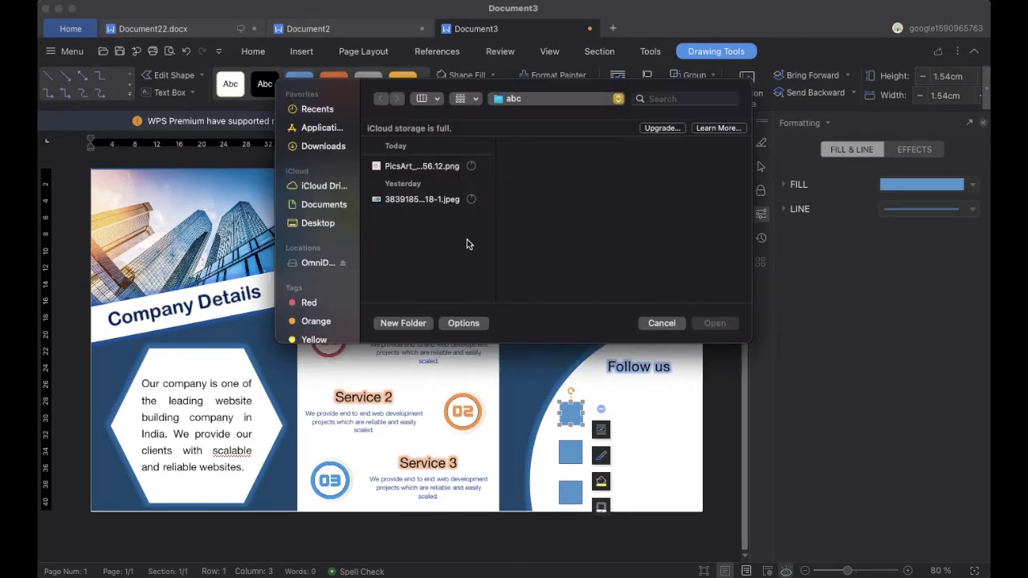
{"action": "left_click", "coordinate": [318, 224]}
{"action": "left_click", "coordinate": [391, 166]}
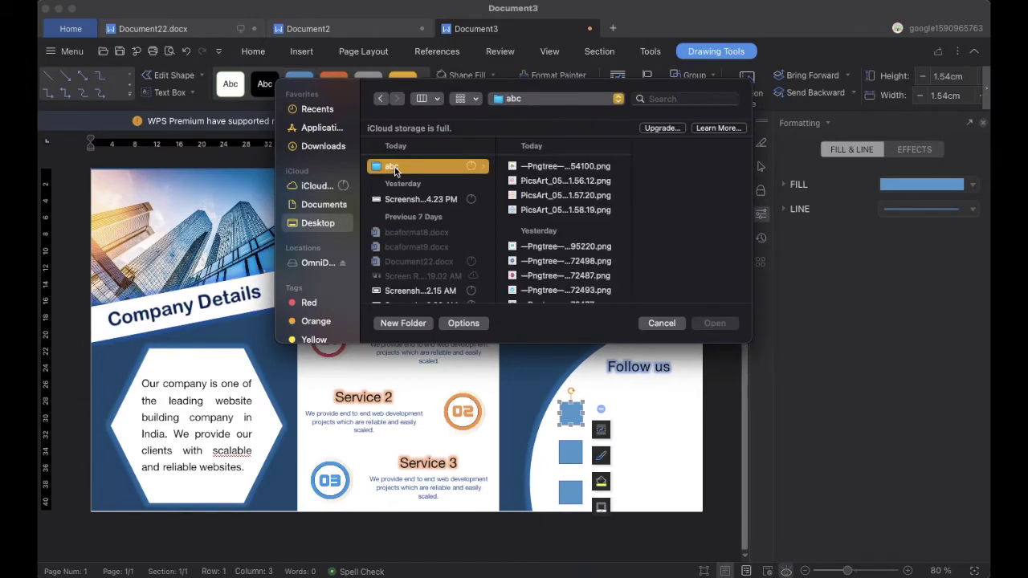
{"action": "left_click", "coordinate": [558, 275]}
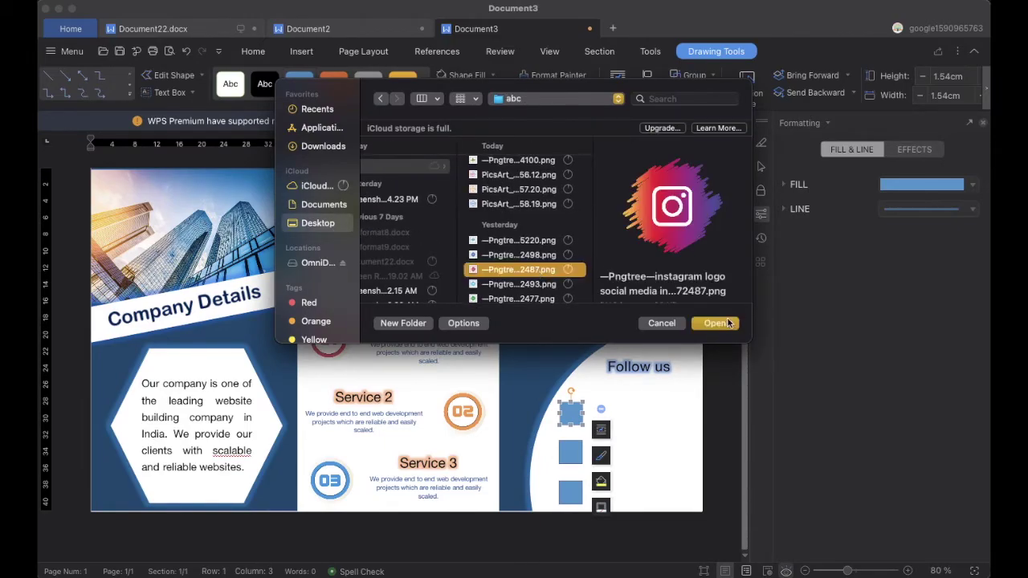
{"action": "left_click", "coordinate": [714, 323]}
Fill the middle square with the Facebook logo image
{"action": "left_click", "coordinate": [574, 454]}
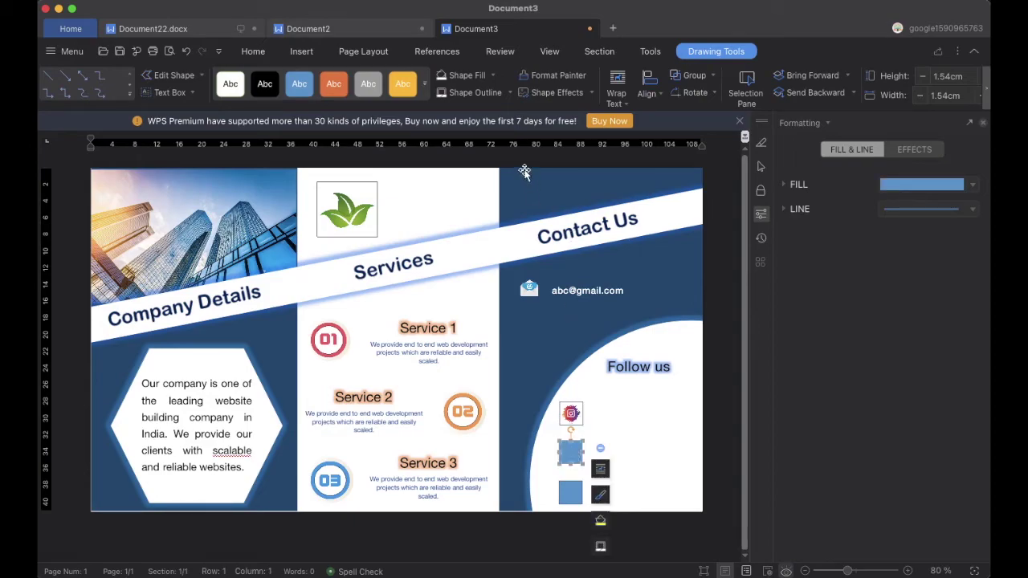
{"action": "left_click", "coordinate": [493, 75]}
{"action": "mouse_move", "coordinate": [593, 353]}
{"action": "left_click", "coordinate": [621, 362]}
{"action": "left_click", "coordinate": [412, 259]}
{"action": "left_click", "coordinate": [715, 323]}
Fill the bottom square with the Twitter logo image
{"action": "left_click", "coordinate": [572, 495]}
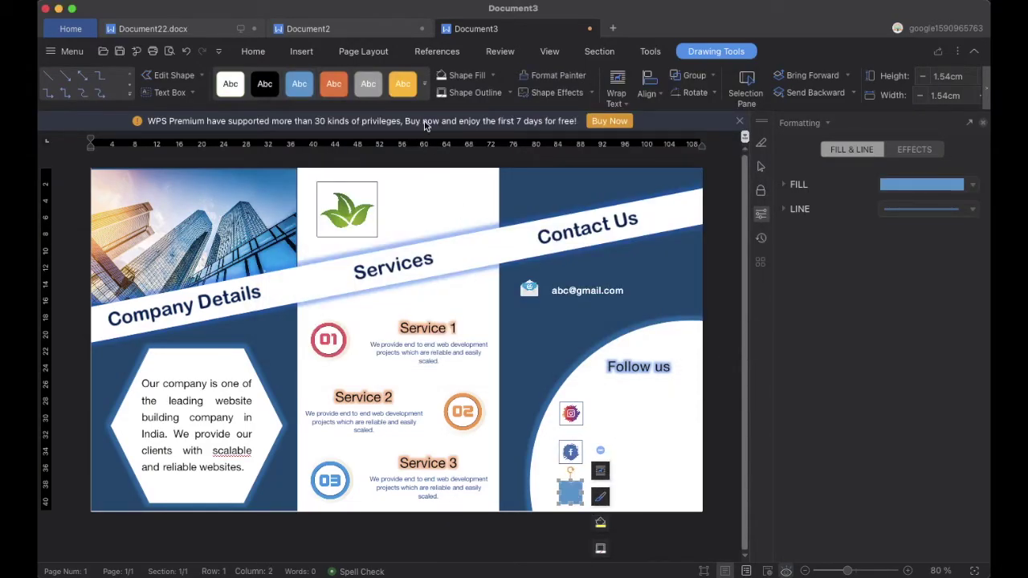
{"action": "left_click", "coordinate": [492, 76]}
{"action": "mouse_move", "coordinate": [517, 349]}
{"action": "left_click", "coordinate": [611, 362]}
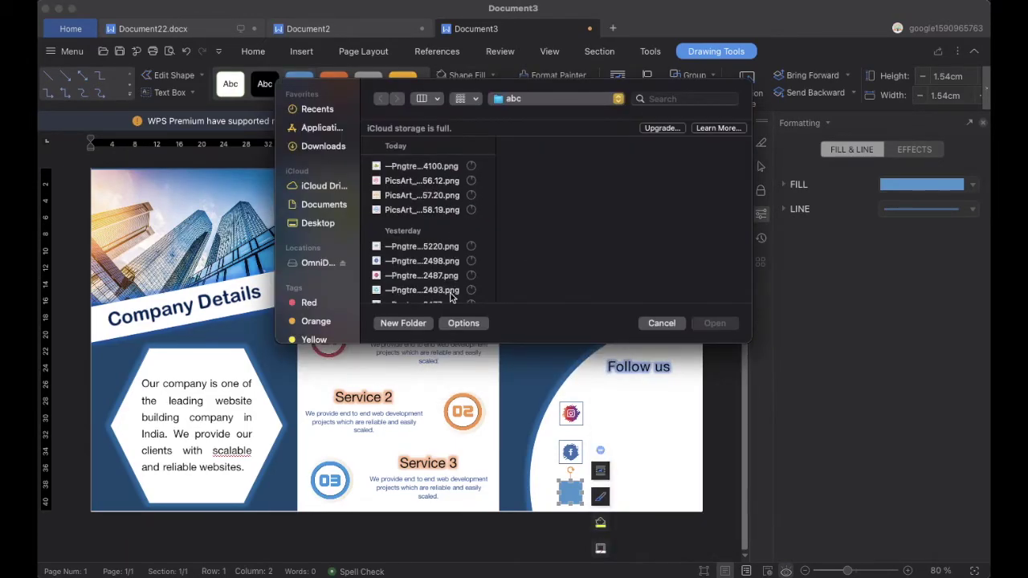
{"action": "left_click", "coordinate": [420, 286]}
{"action": "left_click", "coordinate": [713, 323]}
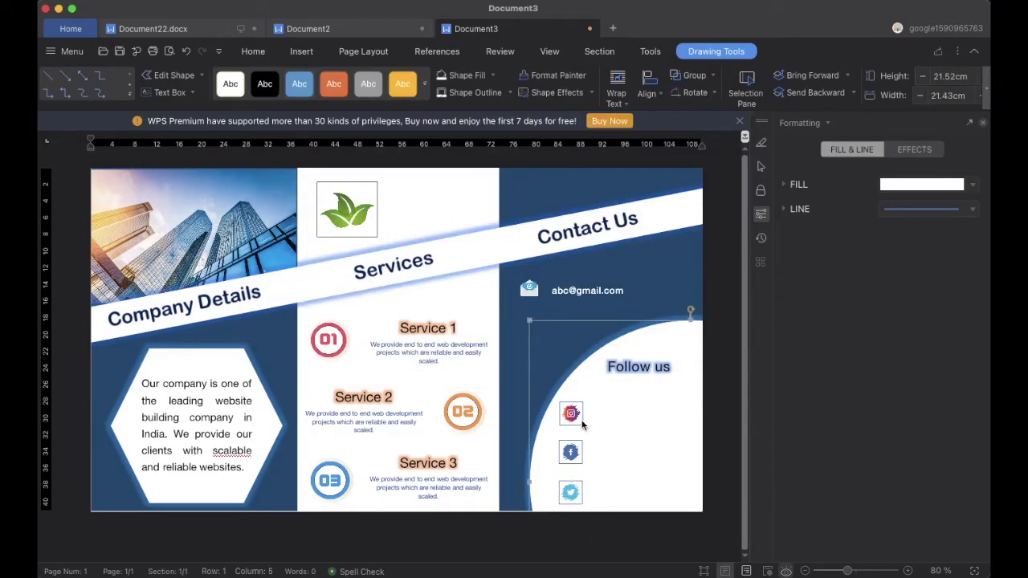
{"action": "left_click", "coordinate": [571, 451]}
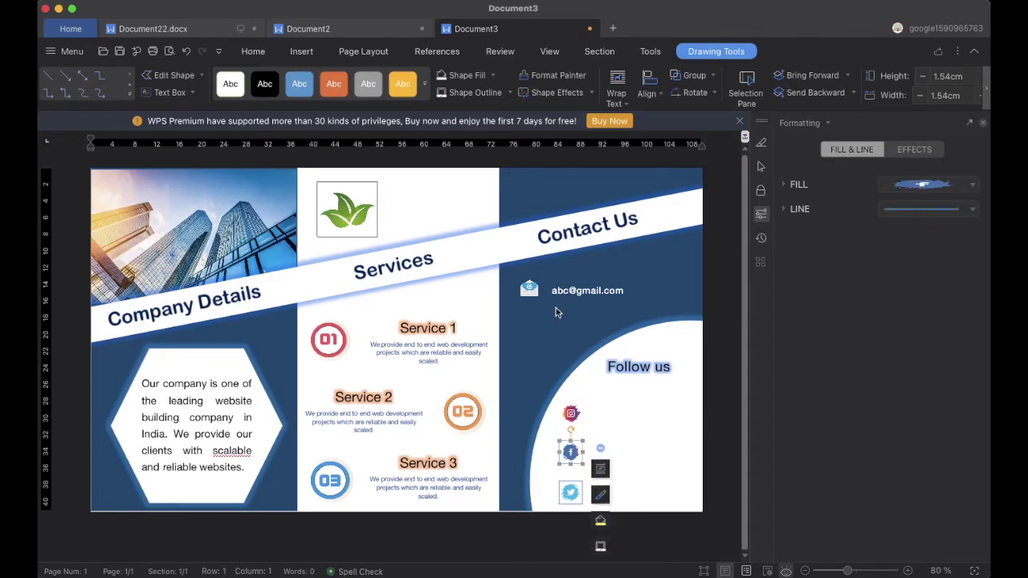
{"action": "key", "text": "Tab"}
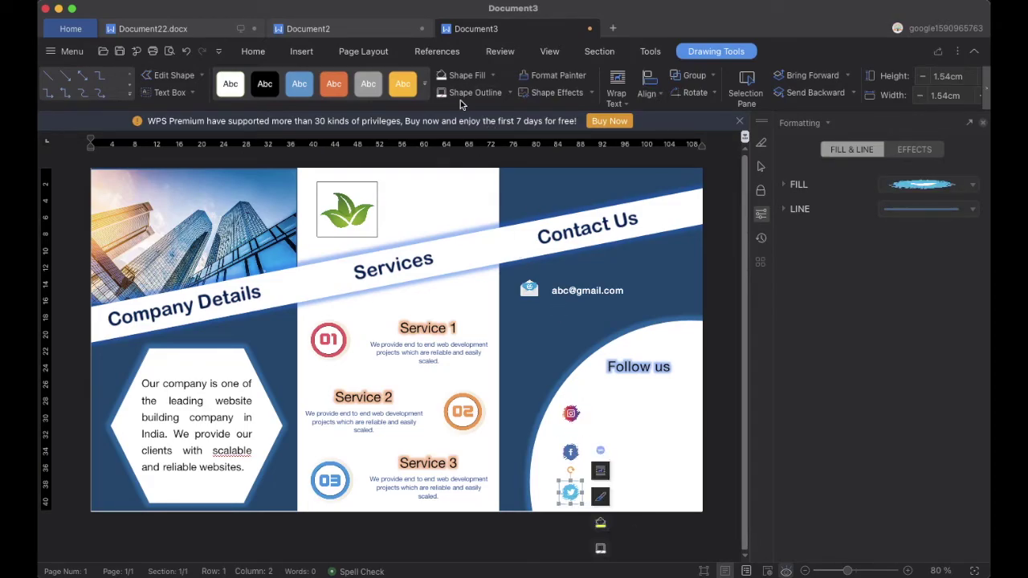
{"action": "left_click", "coordinate": [309, 53]}
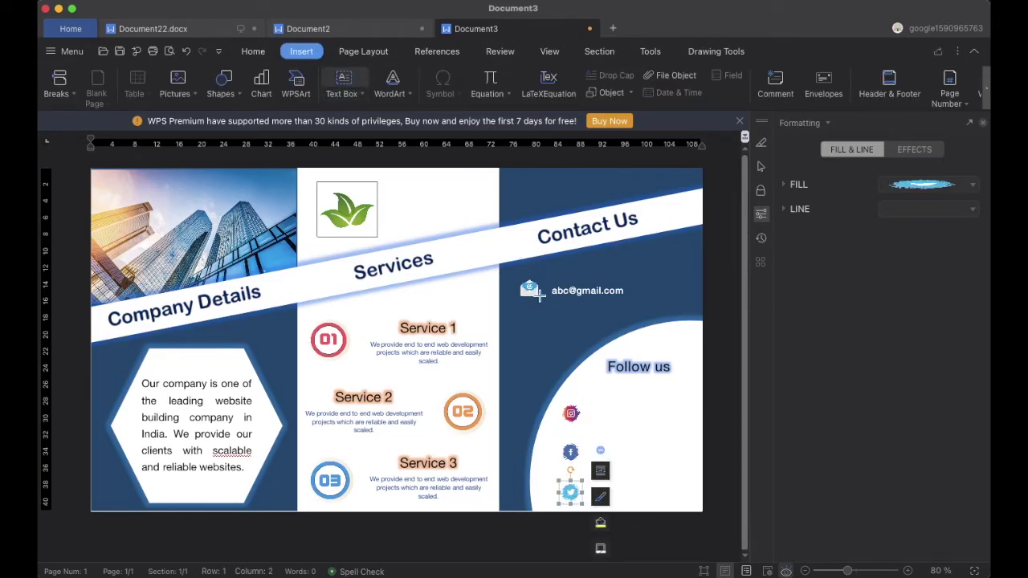
Add an 18 pt 'Instagram d' link text box beside the Instagram icon
{"action": "mouse_move", "coordinate": [589, 405]}
{"action": "left_mouse_down"}
{"action": "mouse_move", "coordinate": [631, 422]}
{"action": "mouse_move", "coordinate": [692, 425]}
{"action": "left_mouse_up"}
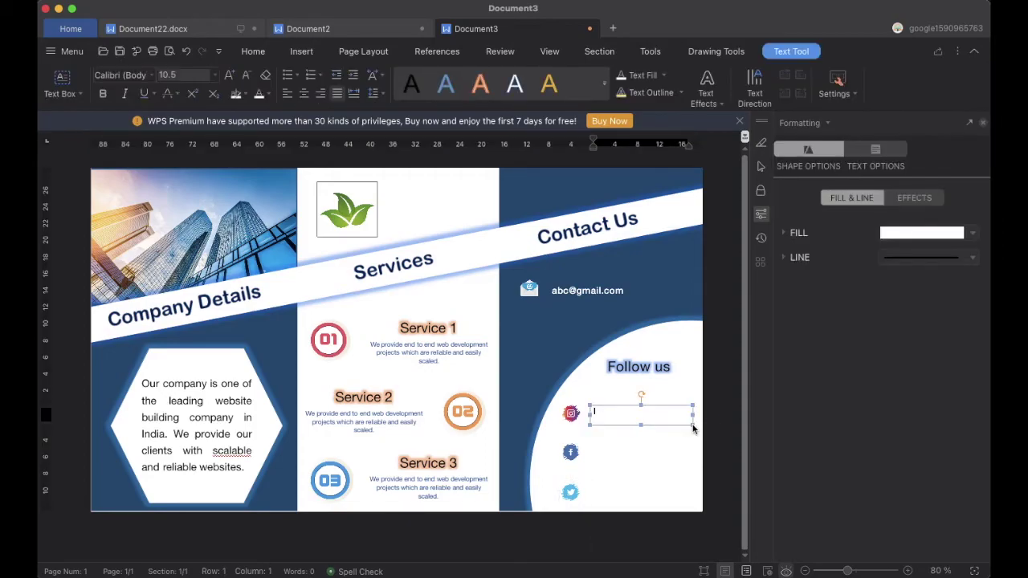
{"action": "type", "text": "Instagram "}
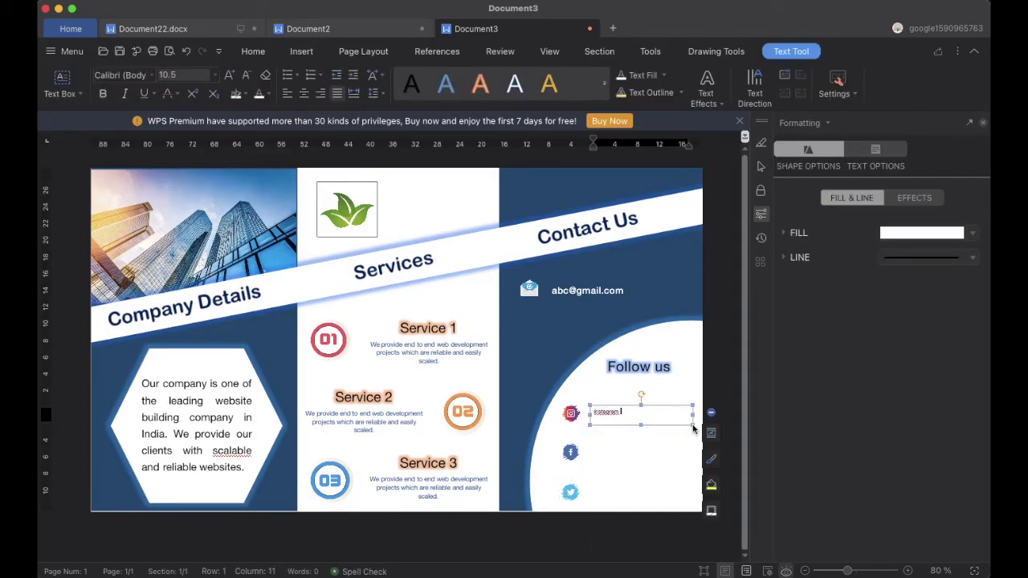
{"action": "type", "text": "d"}
{"action": "left_click_drag", "start_coordinate": [592, 412], "coordinate": [649, 413]}
{"action": "left_click", "coordinate": [215, 75]}
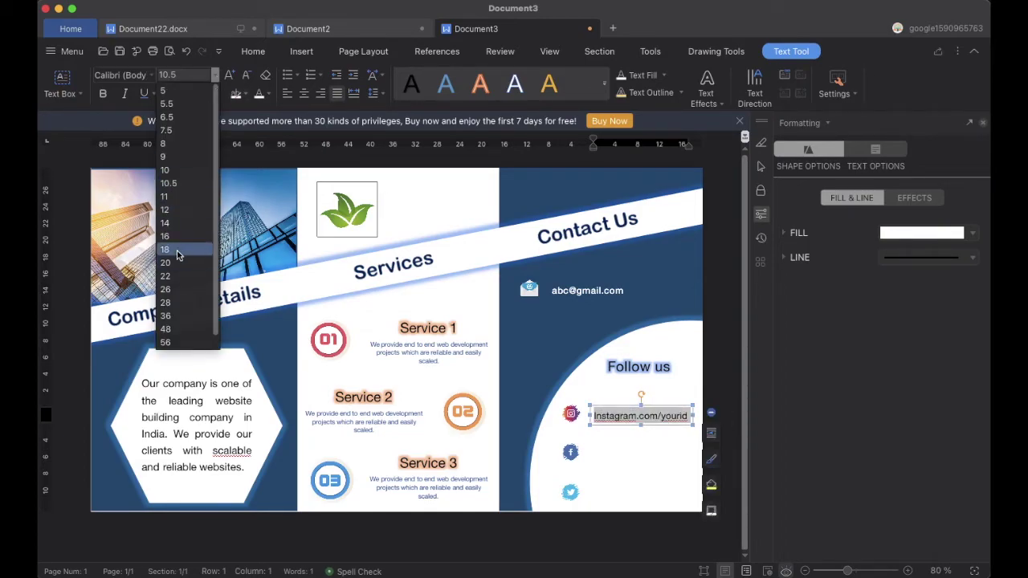
{"action": "left_click", "coordinate": [177, 250]}
{"action": "left_click", "coordinate": [687, 480]}
Copy the link box beside the Facebook and Twitter icons and retype them as facebook and twitter links
{"action": "left_click", "coordinate": [615, 406]}
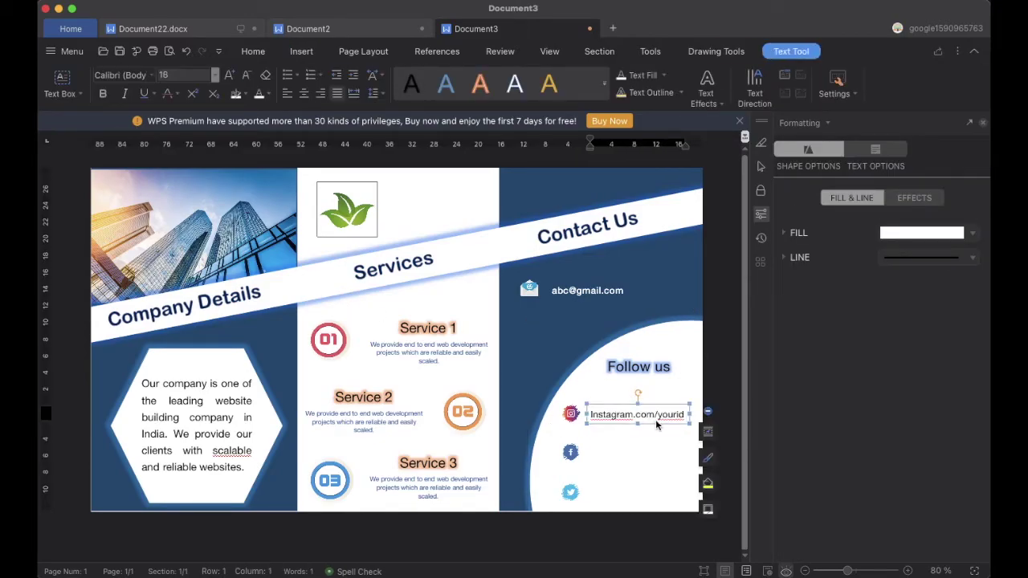
{"action": "left_click_drag", "start_coordinate": [651, 408], "coordinate": [629, 484]}
{"action": "left_click", "coordinate": [612, 412]}
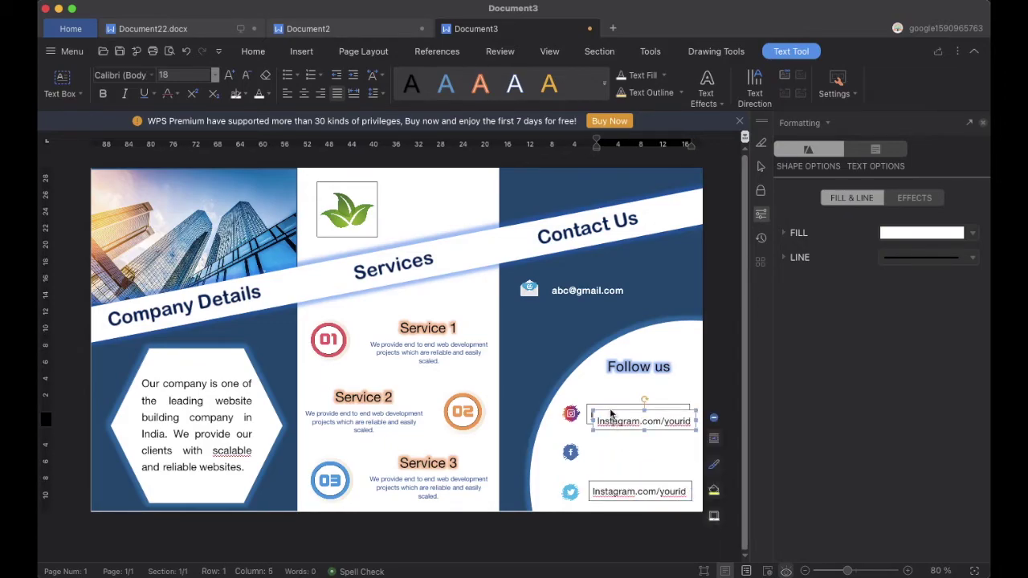
{"action": "left_click_drag", "start_coordinate": [612, 412], "coordinate": [607, 444]}
{"action": "left_click", "coordinate": [636, 454]}
{"action": "key", "text": "BackSpace"}
{"action": "key", "text": "BackSpace"}
{"action": "key", "text": "BackSpace"}
{"action": "key", "text": "BackSpace"}
{"action": "key", "text": "BackSpace"}
{"action": "key", "text": "BackSpace"}
{"action": "key", "text": "BackSpace"}
{"action": "key", "text": "BackSpace"}
{"action": "key", "text": "BackSpace"}
{"action": "type", "text": "facebook"}
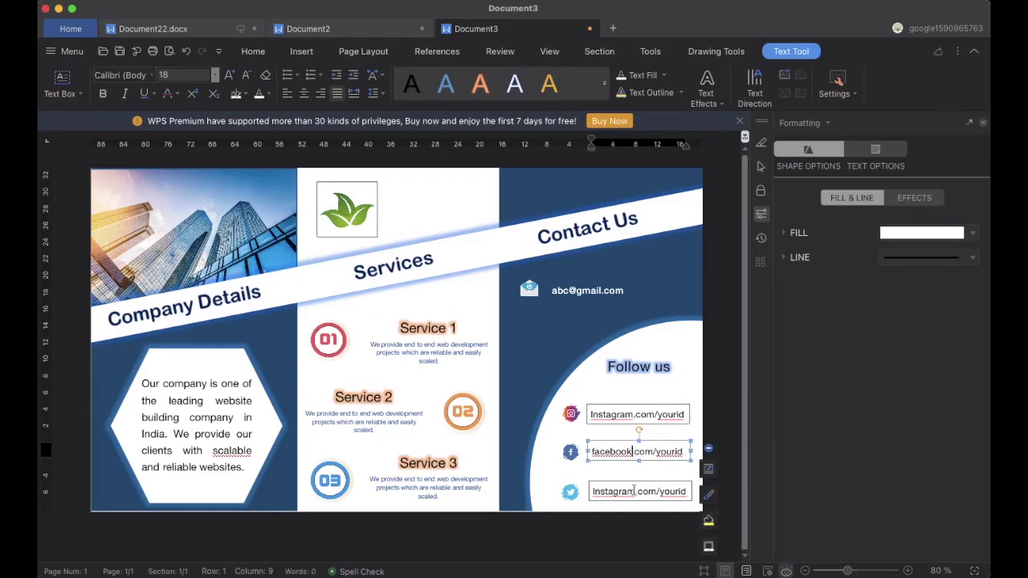
{"action": "left_click", "coordinate": [633, 491]}
{"action": "key", "text": "BackSpace"}
{"action": "key", "text": "BackSpace"}
{"action": "key", "text": "BackSpace"}
{"action": "key", "text": "BackSpace"}
{"action": "key", "text": "BackSpace"}
{"action": "key", "text": "BackSpace"}
{"action": "key", "text": "BackSpace"}
{"action": "key", "text": "BackSpace"}
{"action": "key", "text": "BackSpace"}
{"action": "type", "text": "twitter"}
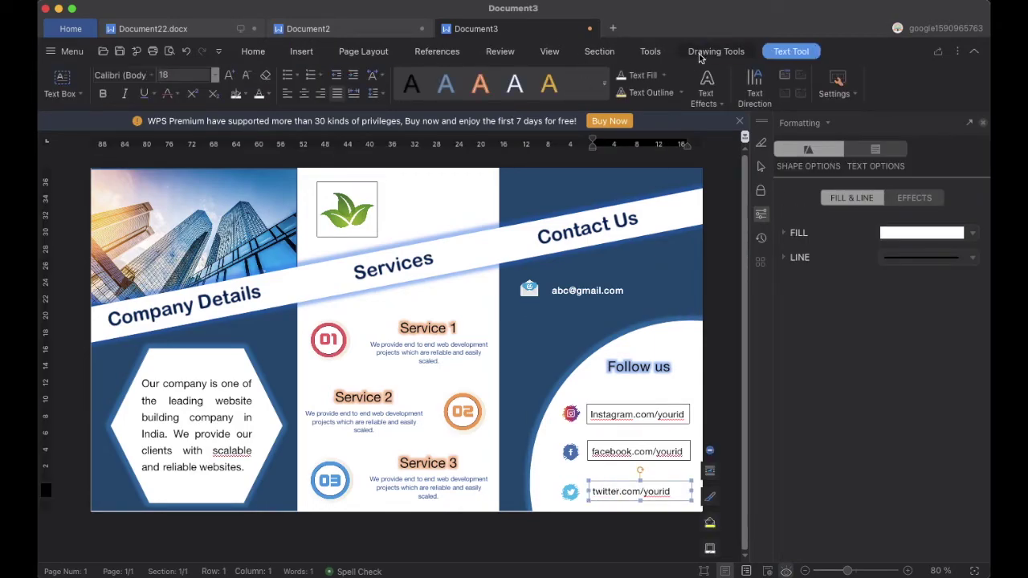
Shift the e-mail address text box slightly to the right
{"action": "left_click", "coordinate": [701, 55]}
{"action": "left_click", "coordinate": [611, 450]}
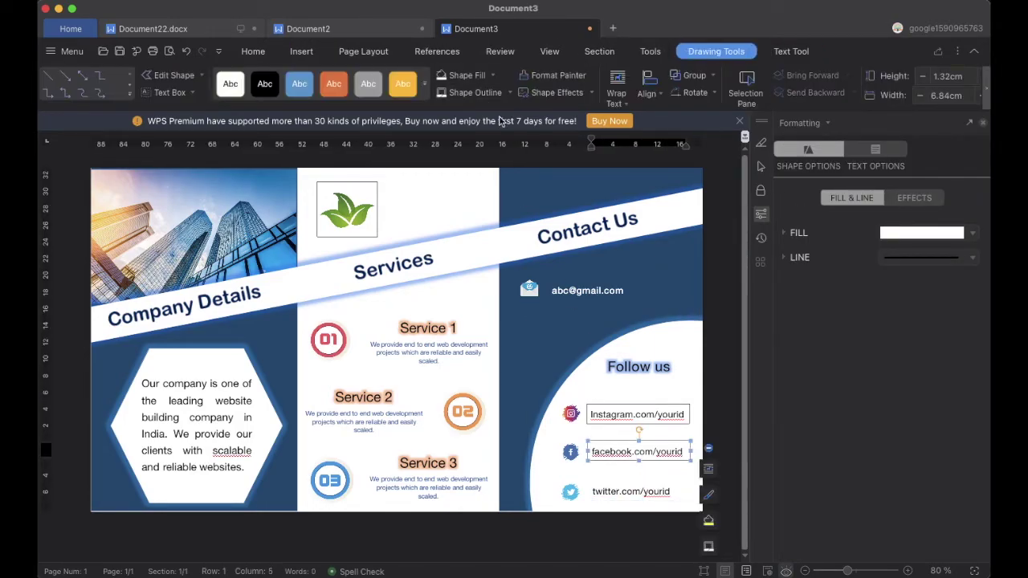
{"action": "left_click", "coordinate": [611, 412]}
{"action": "left_click", "coordinate": [675, 331]}
{"action": "left_click", "coordinate": [659, 277]}
{"action": "left_click", "coordinate": [581, 297]}
{"action": "left_click_drag", "start_coordinate": [580, 282], "coordinate": [603, 281]}
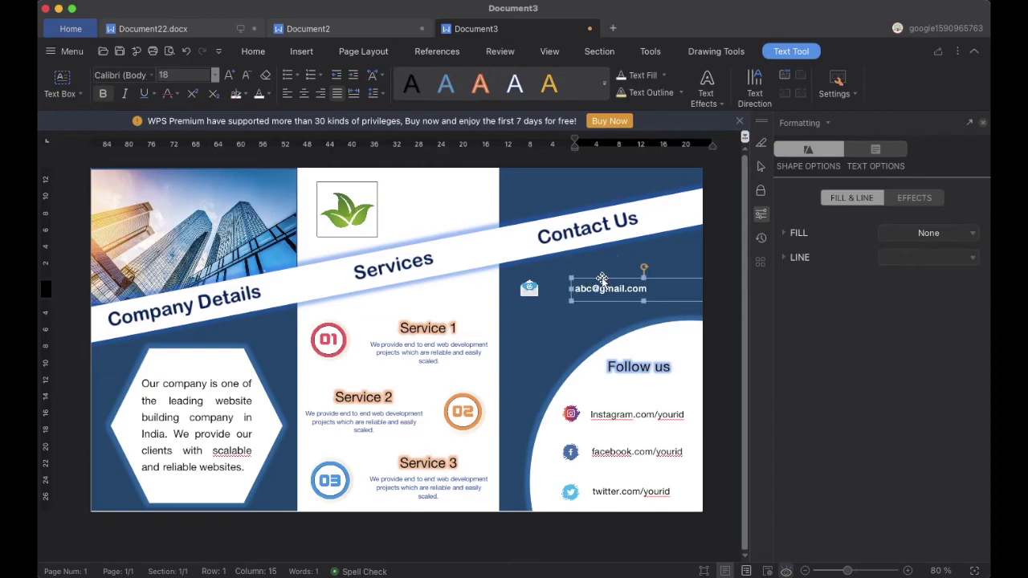
Move the envelope icon right, closer to the e-mail address
{"action": "left_click", "coordinate": [528, 289]}
{"action": "left_click_drag", "start_coordinate": [523, 279], "coordinate": [544, 279]}
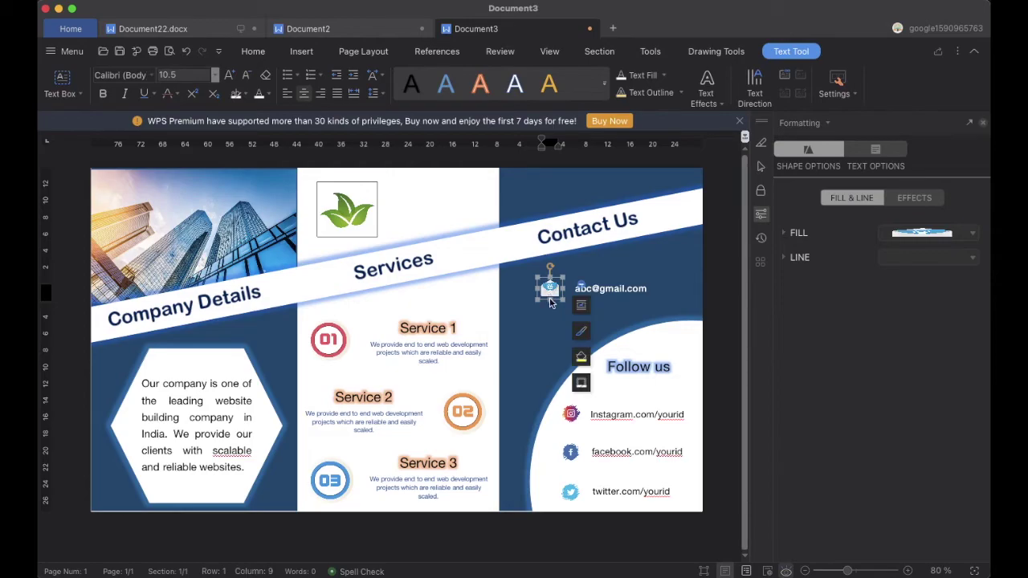
{"action": "left_click", "coordinate": [550, 278]}
{"action": "left_click", "coordinate": [551, 278]}
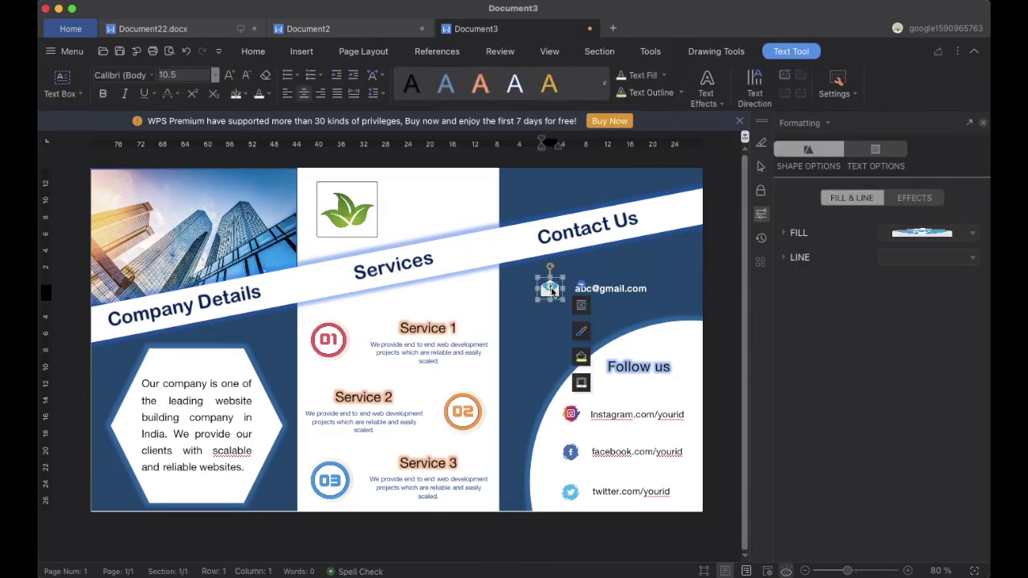
{"action": "left_click", "coordinate": [592, 271]}
{"action": "left_click", "coordinate": [363, 190]}
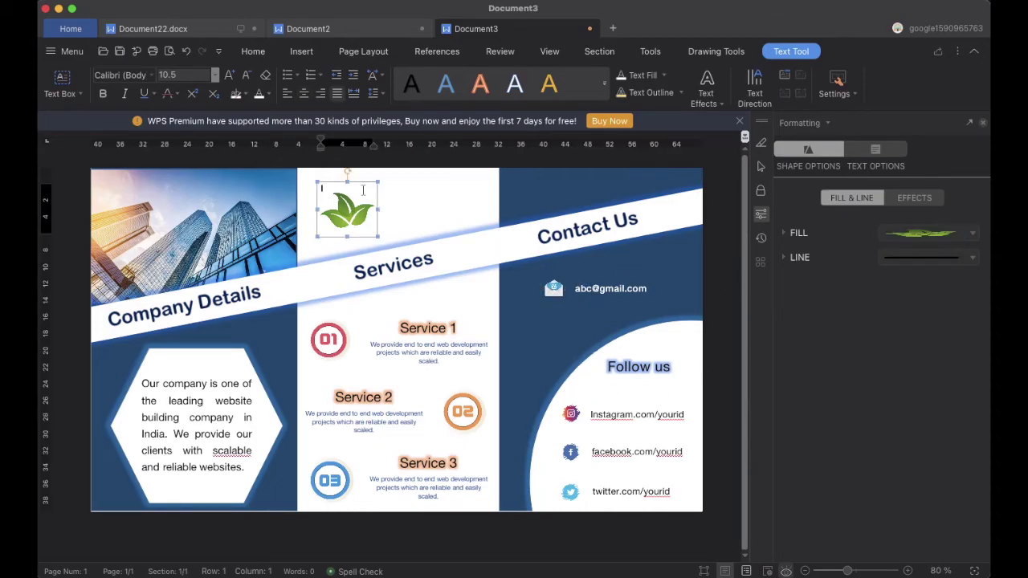
{"action": "left_click", "coordinate": [707, 55]}
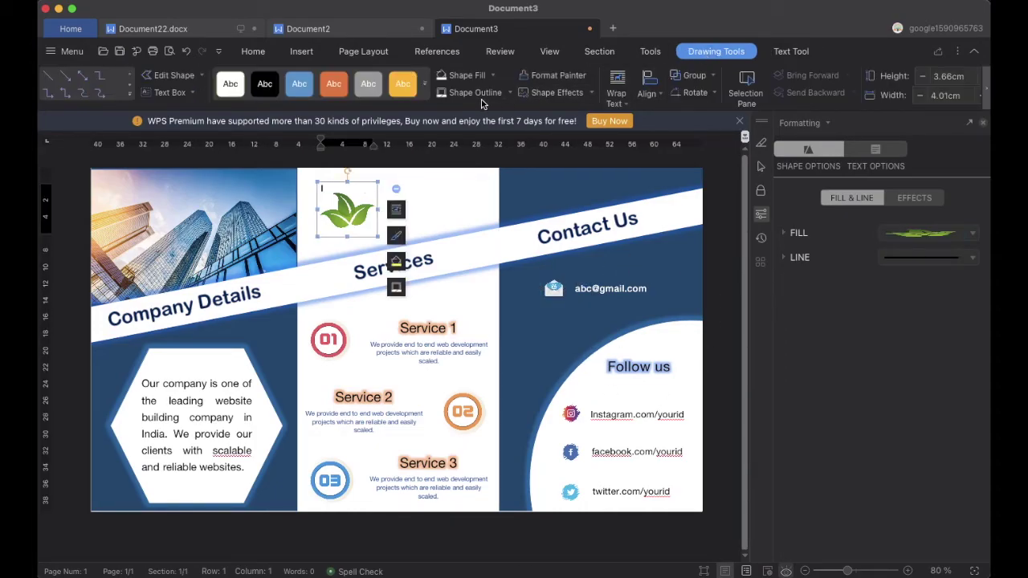
{"action": "left_click", "coordinate": [466, 218]}
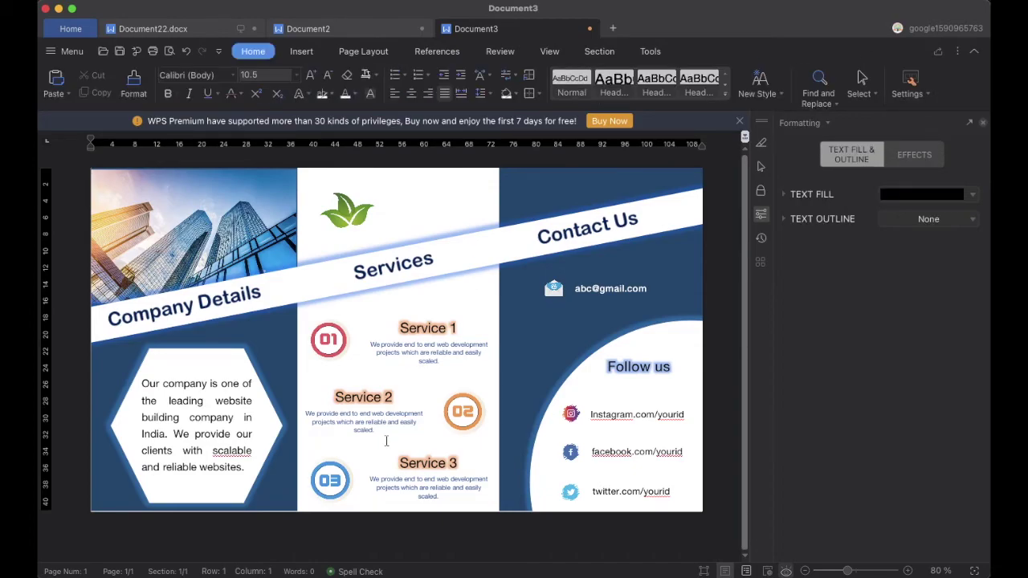
Give the right blue panel and the column divider line an outer shadow
{"action": "left_click", "coordinate": [519, 318]}
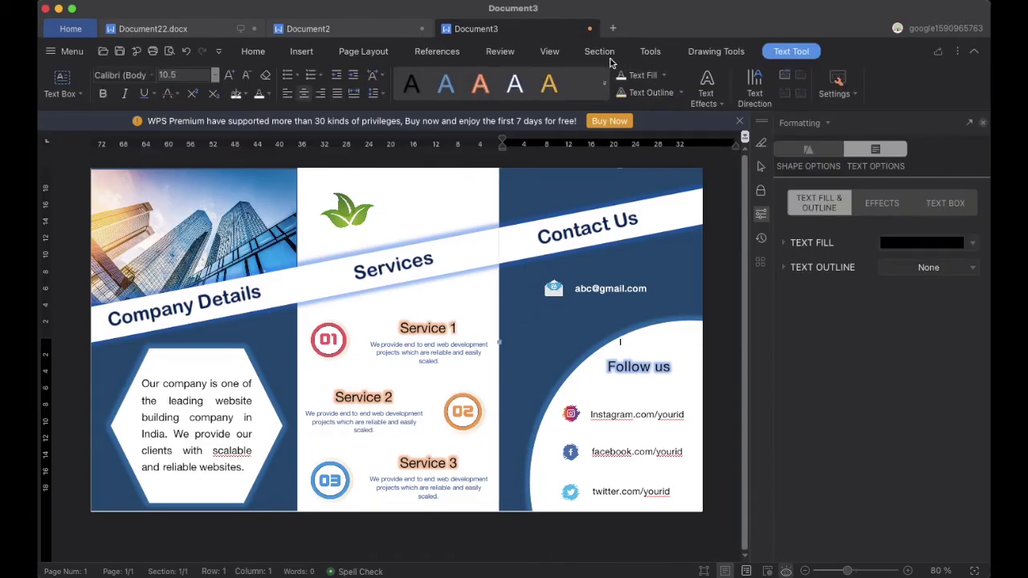
{"action": "left_click", "coordinate": [703, 53]}
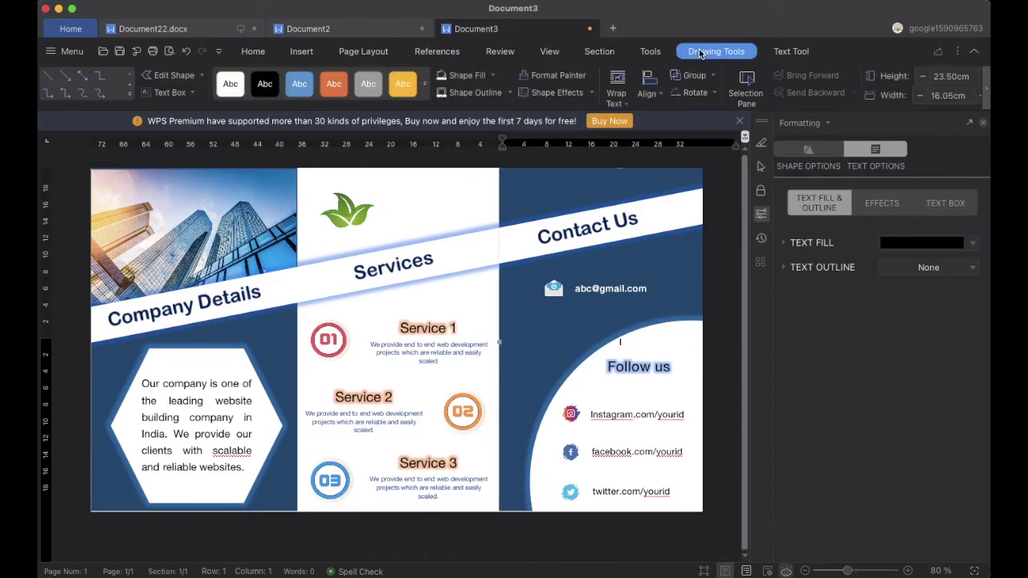
{"action": "left_click", "coordinate": [588, 93]}
{"action": "mouse_move", "coordinate": [591, 113]}
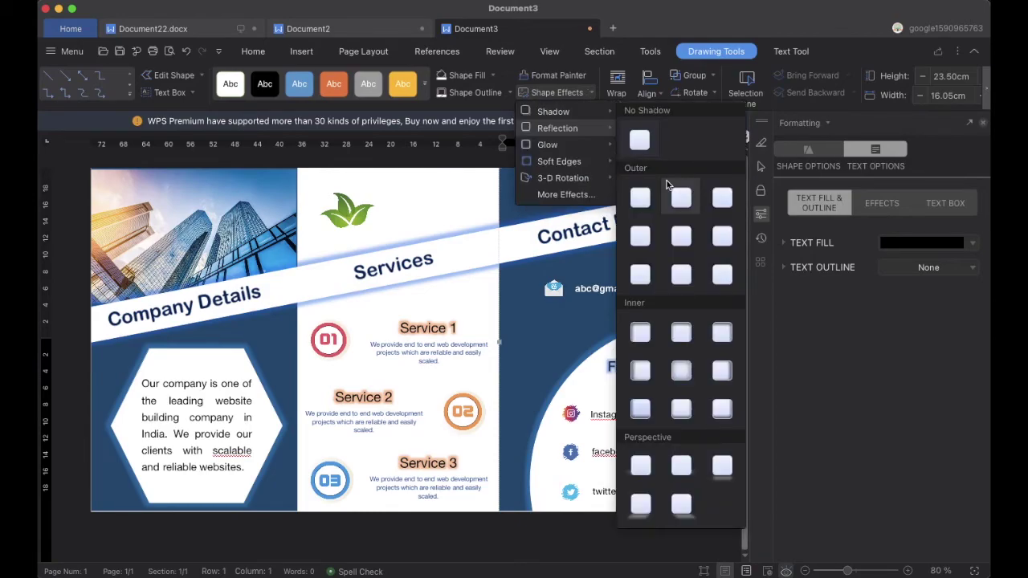
{"action": "left_click", "coordinate": [722, 236]}
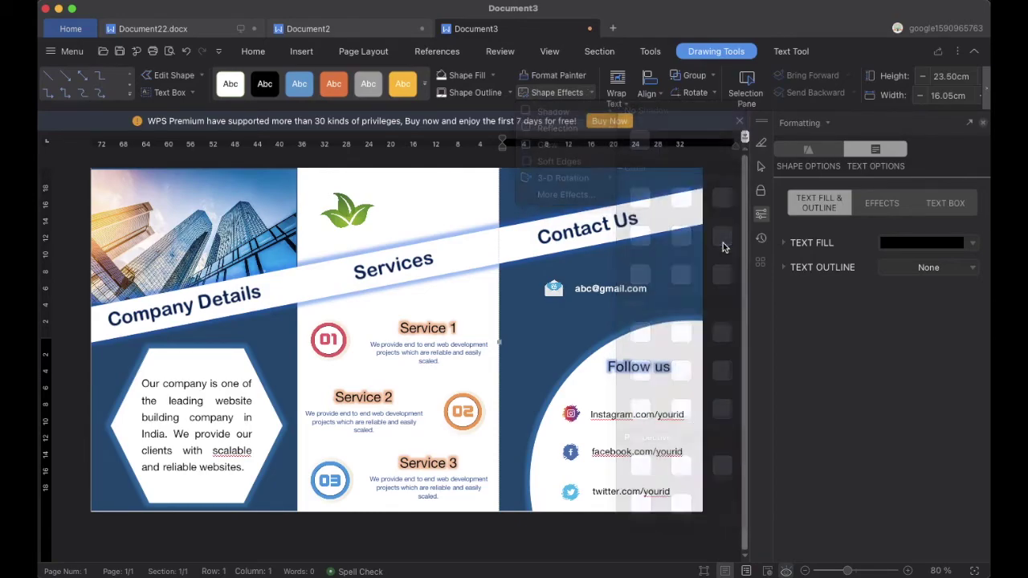
{"action": "left_click", "coordinate": [287, 364]}
{"action": "left_click", "coordinate": [591, 93]}
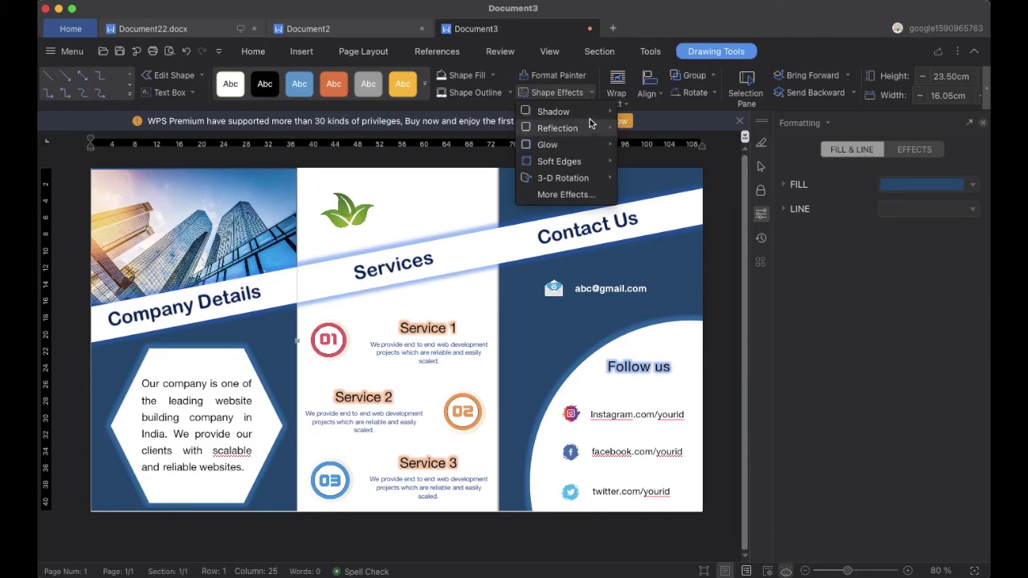
{"action": "mouse_move", "coordinate": [578, 111]}
{"action": "left_click", "coordinate": [644, 199]}
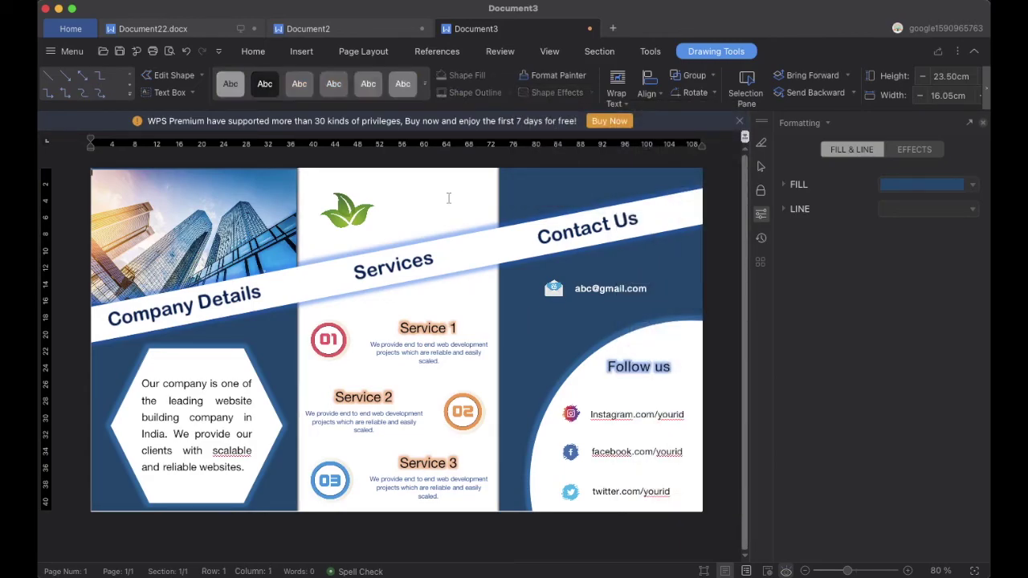
{"action": "left_click", "coordinate": [445, 198]}
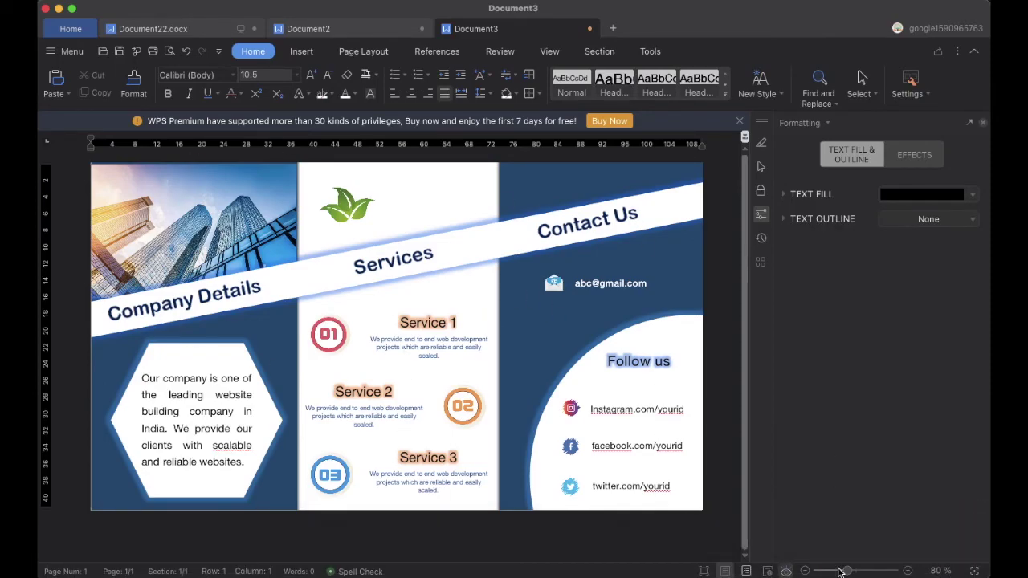
Review the brochure at 100% and fit-page zoom, then bring up the file menu
{"action": "left_click", "coordinate": [840, 571]}
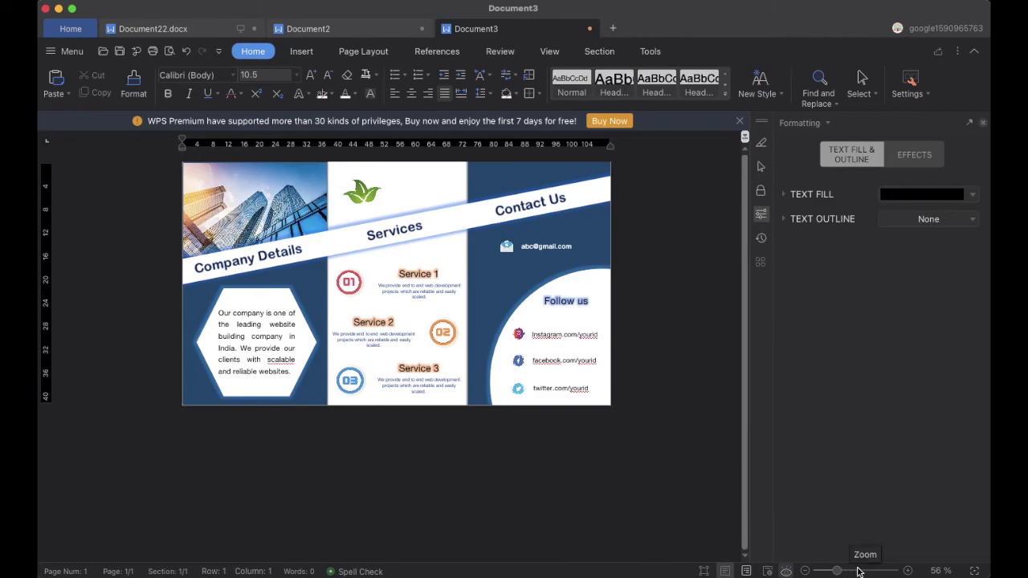
{"action": "left_click", "coordinate": [848, 571]}
{"action": "left_click", "coordinate": [856, 571]}
{"action": "scroll", "coordinate": [415, 501], "scroll_direction": "down", "scroll_amount": 1}
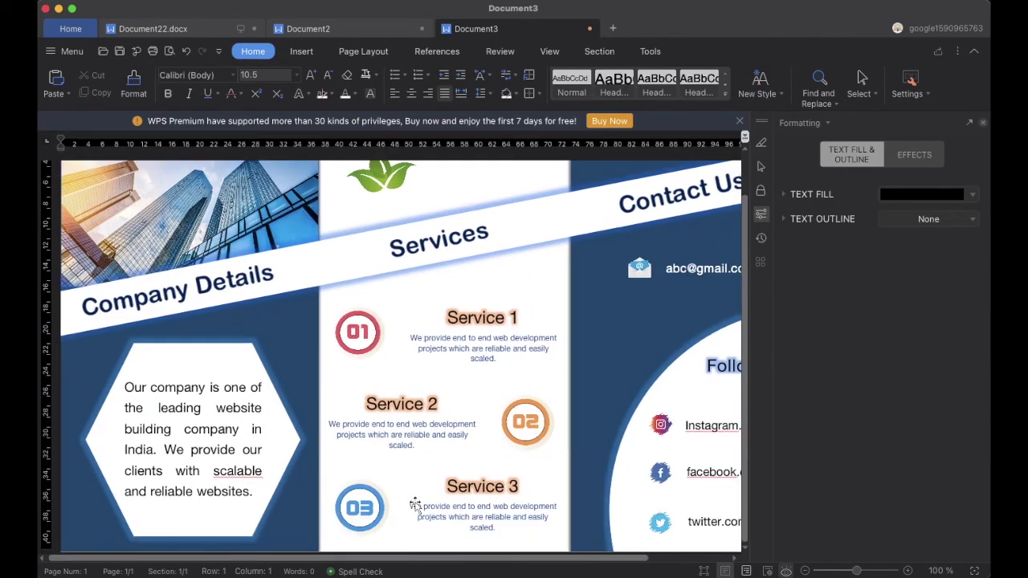
{"action": "scroll", "coordinate": [415, 504], "scroll_direction": "up", "scroll_amount": 1}
{"action": "left_click", "coordinate": [850, 571]}
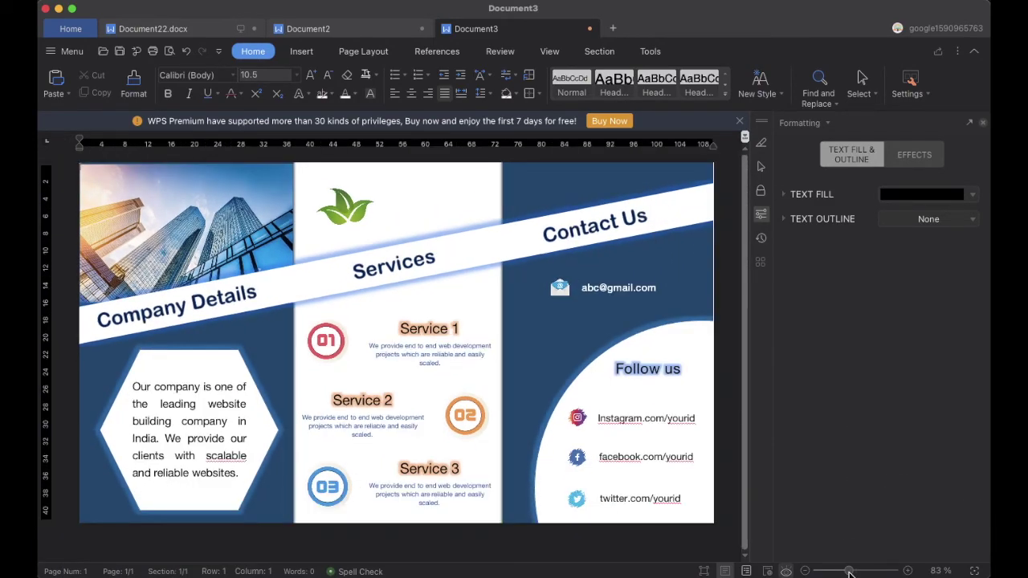
{"action": "left_click", "coordinate": [69, 50]}
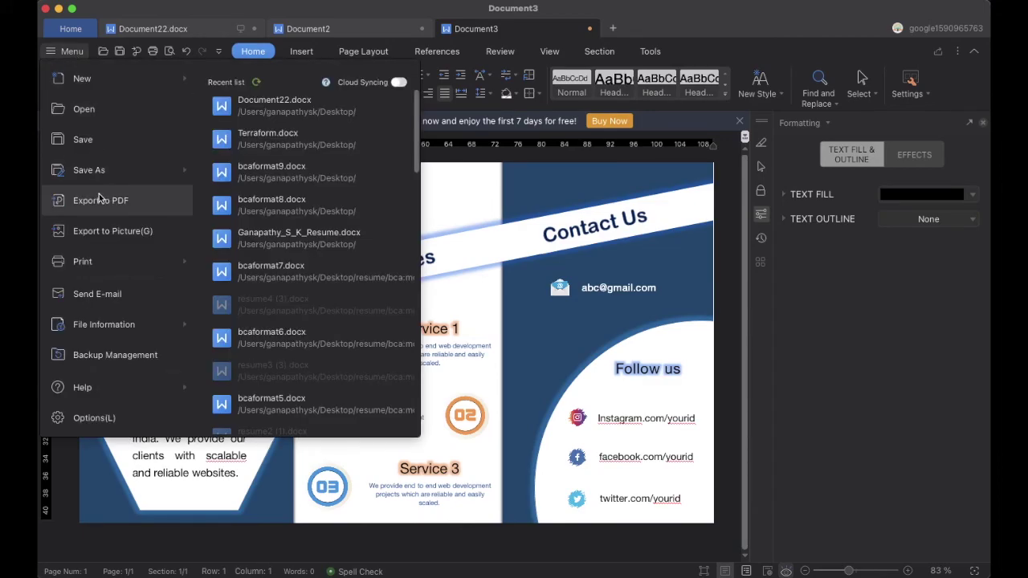
Export the brochure to Document3.pdf with page range All and scroll through the result
{"action": "mouse_move", "coordinate": [110, 266]}
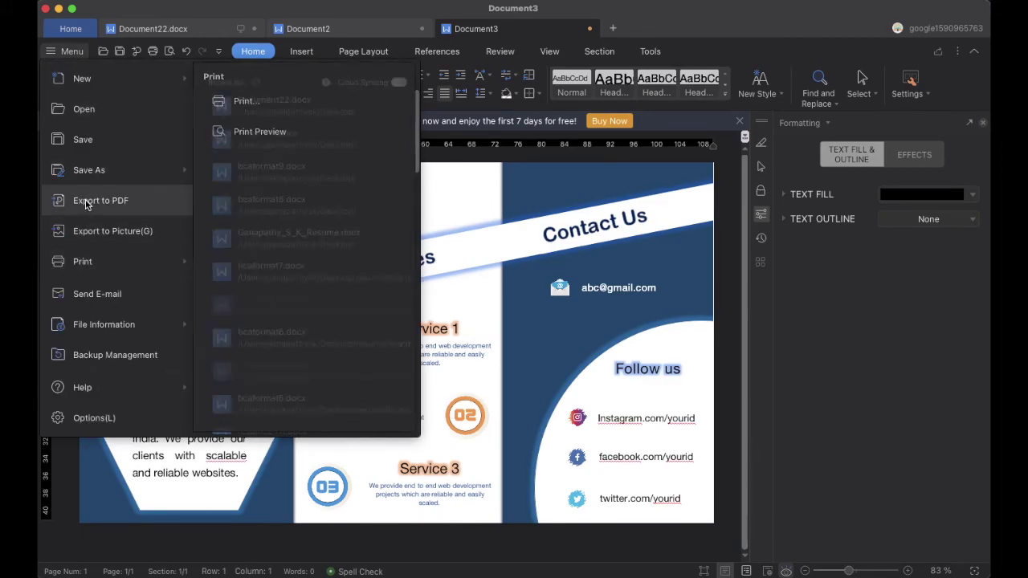
{"action": "left_click", "coordinate": [88, 203]}
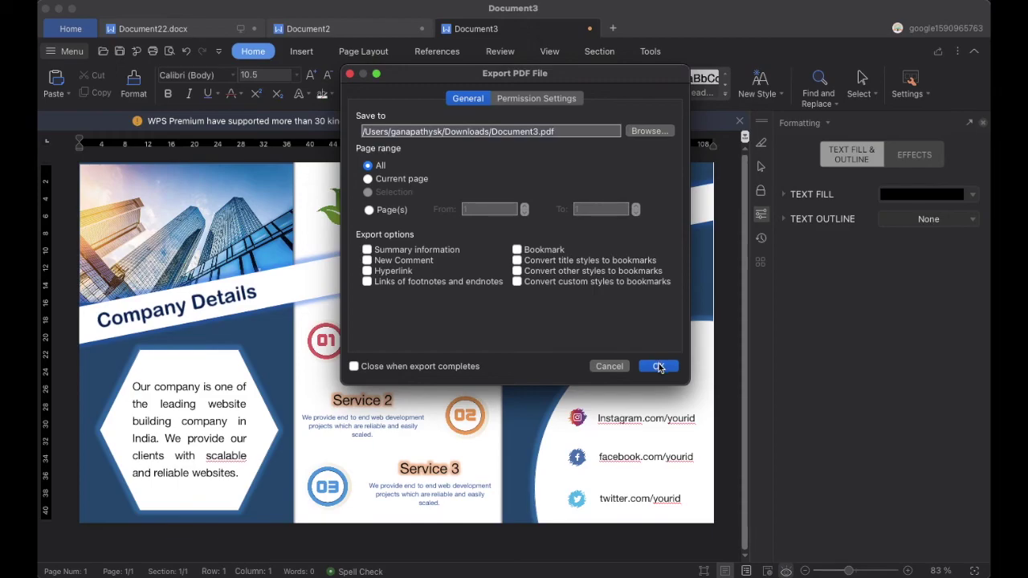
{"action": "left_click", "coordinate": [658, 367]}
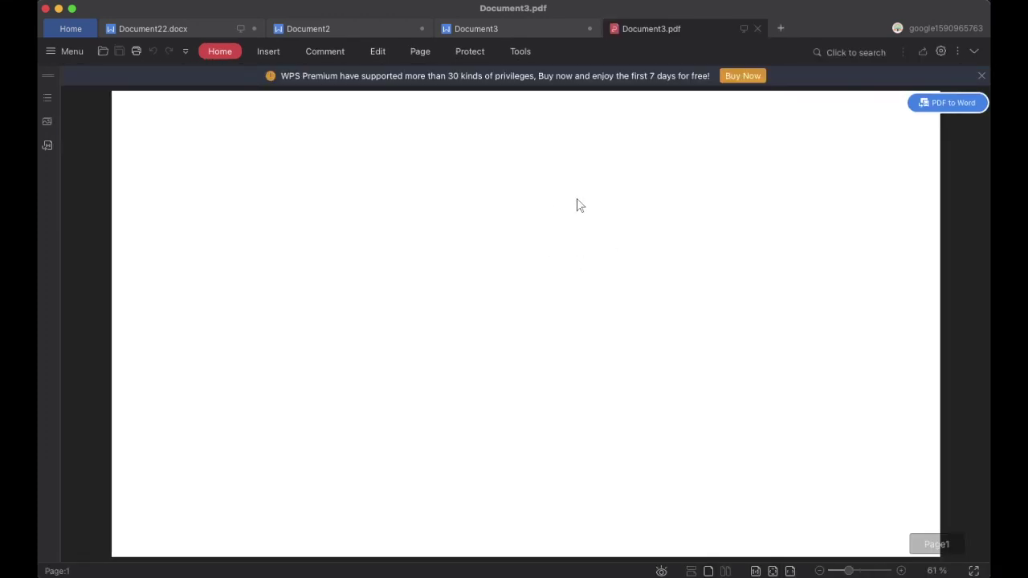
{"action": "scroll", "coordinate": [577, 205], "scroll_direction": "down", "scroll_amount": 5}
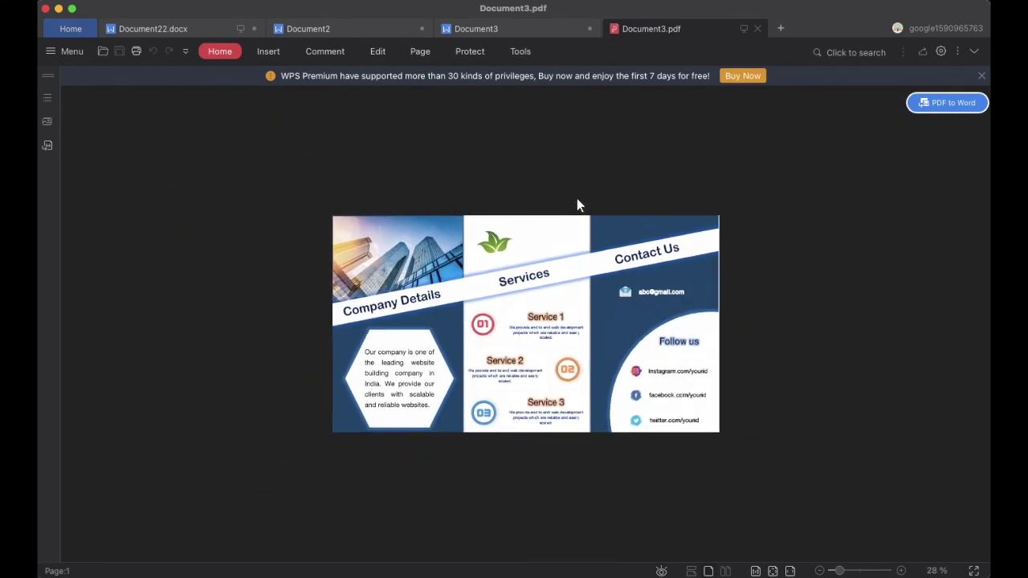
{"action": "scroll", "coordinate": [577, 203], "scroll_direction": "up", "scroll_amount": 4}
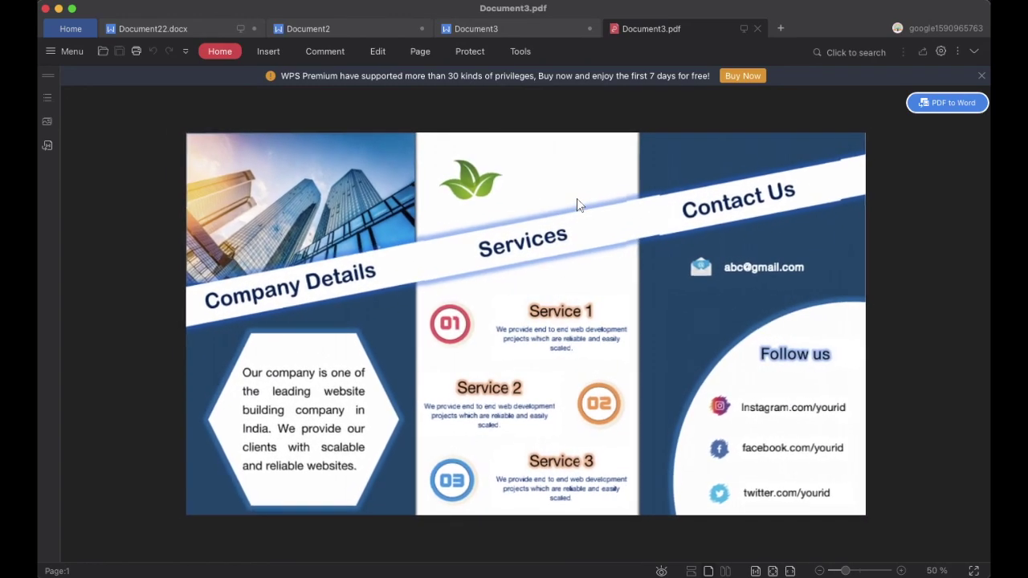